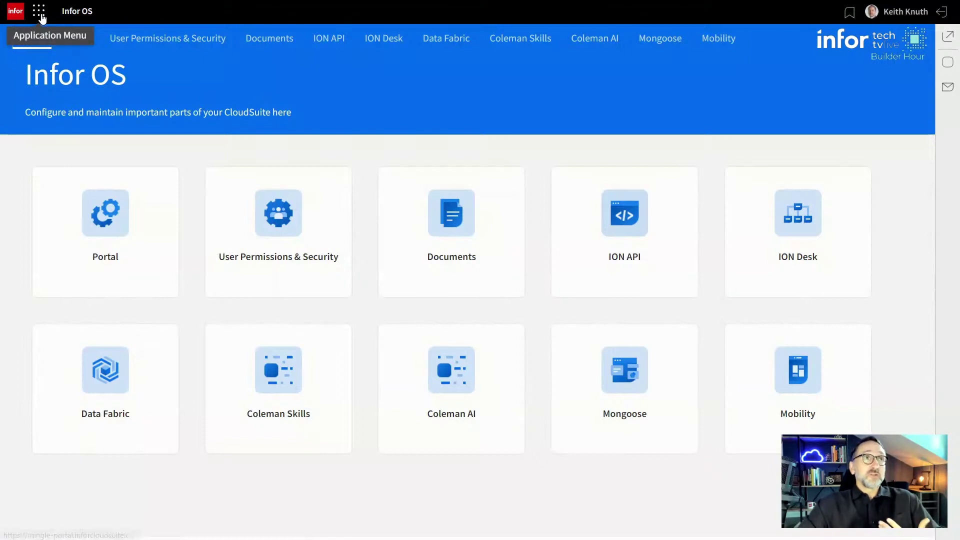
left_click(41, 16)
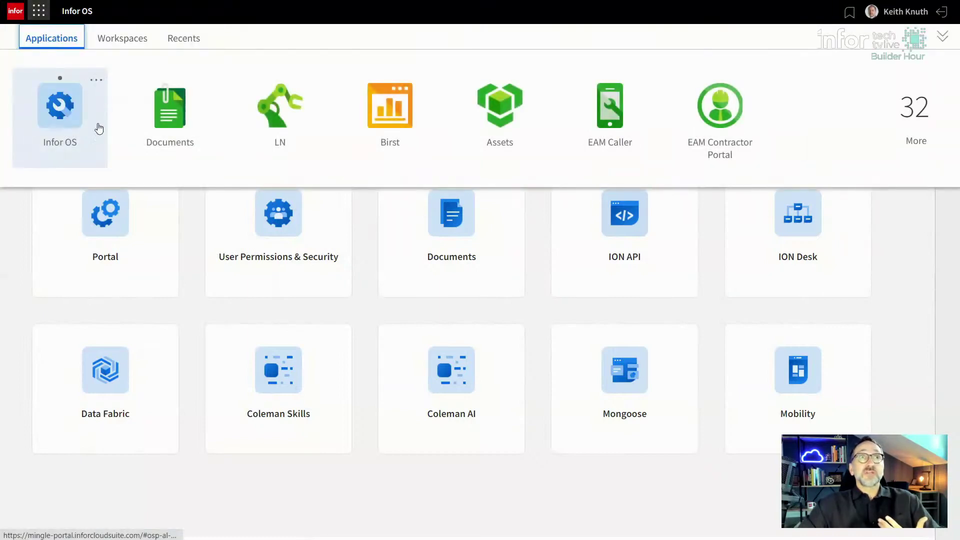
left_click(19, 296)
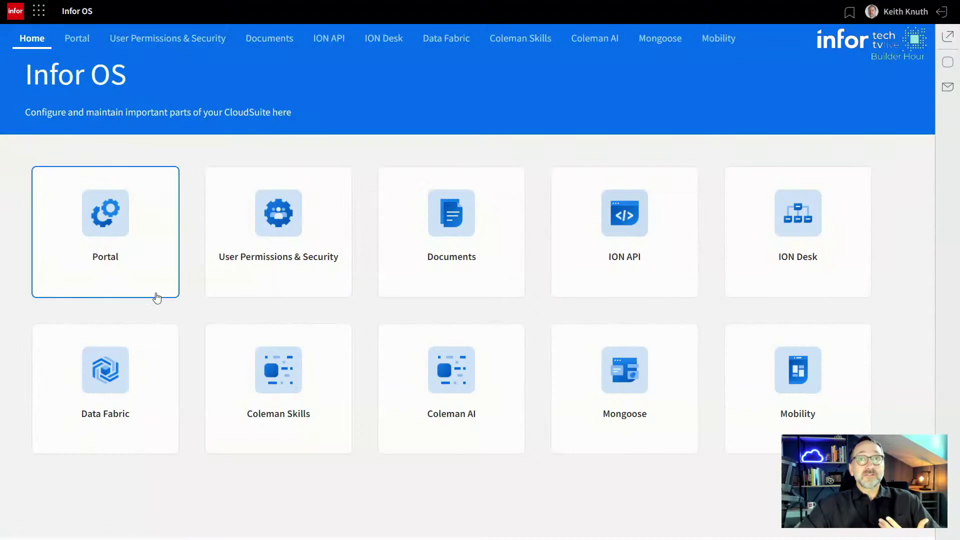
Open the Workflows list in ION Desk and add a new workflow.
left_click(797, 226)
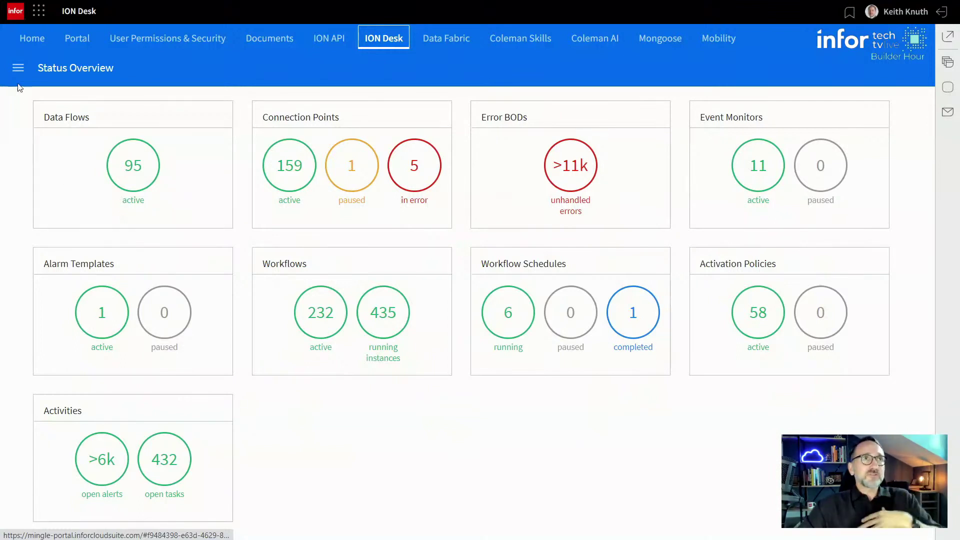
left_click(22, 69)
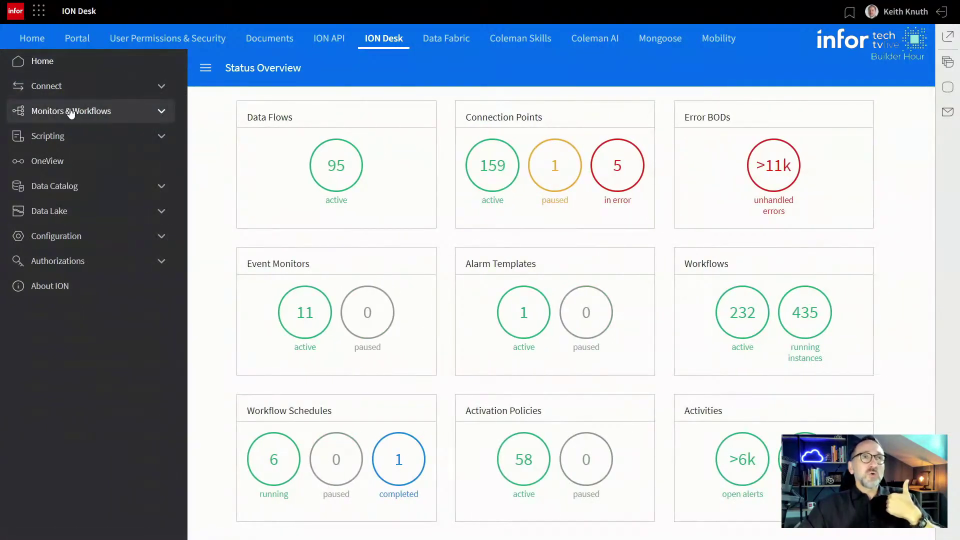
left_click(70, 112)
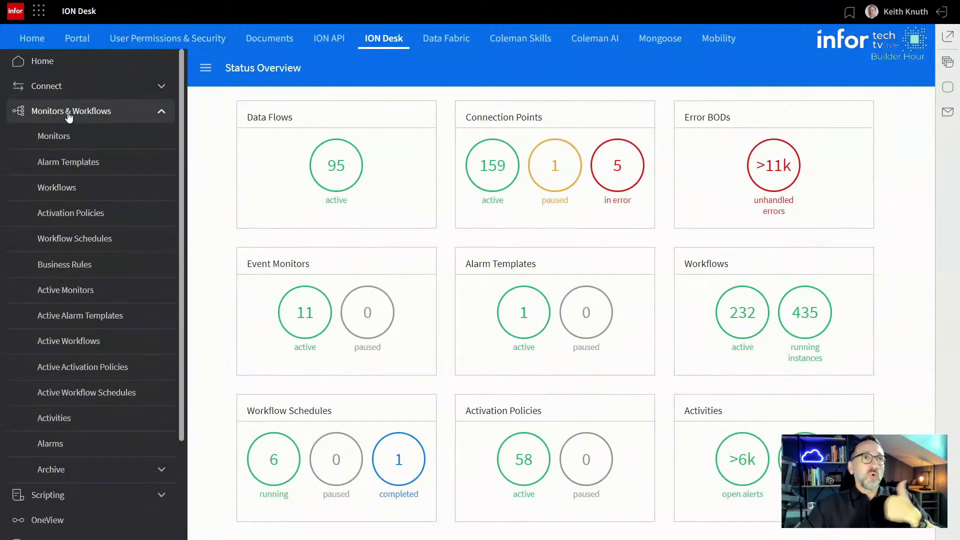
left_click(68, 190)
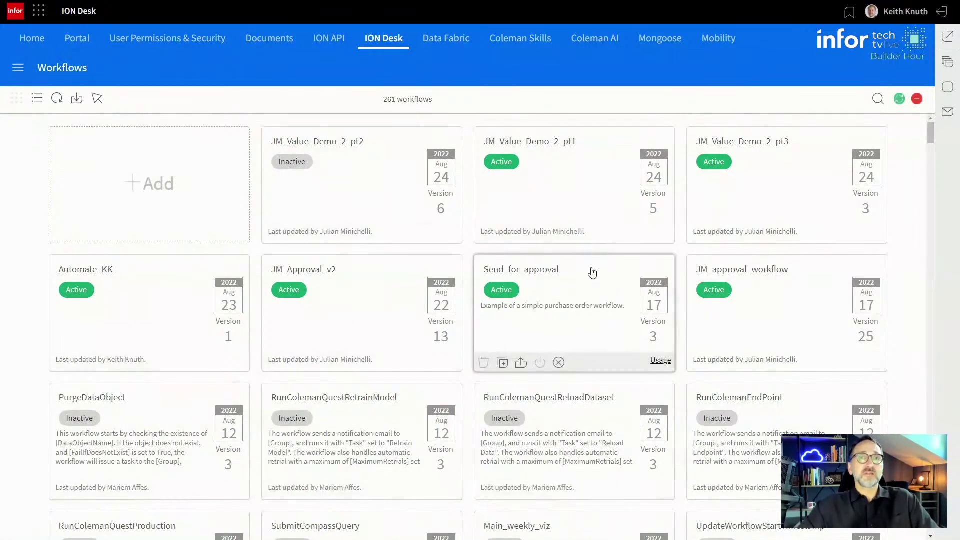
left_click(155, 188)
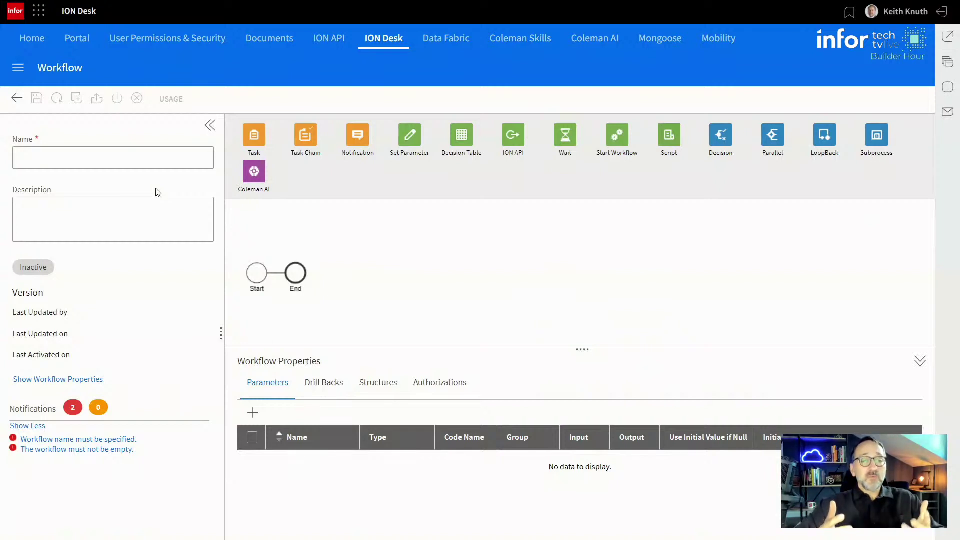
Name the new workflow A-TechTV-Automation.
left_click(108, 159)
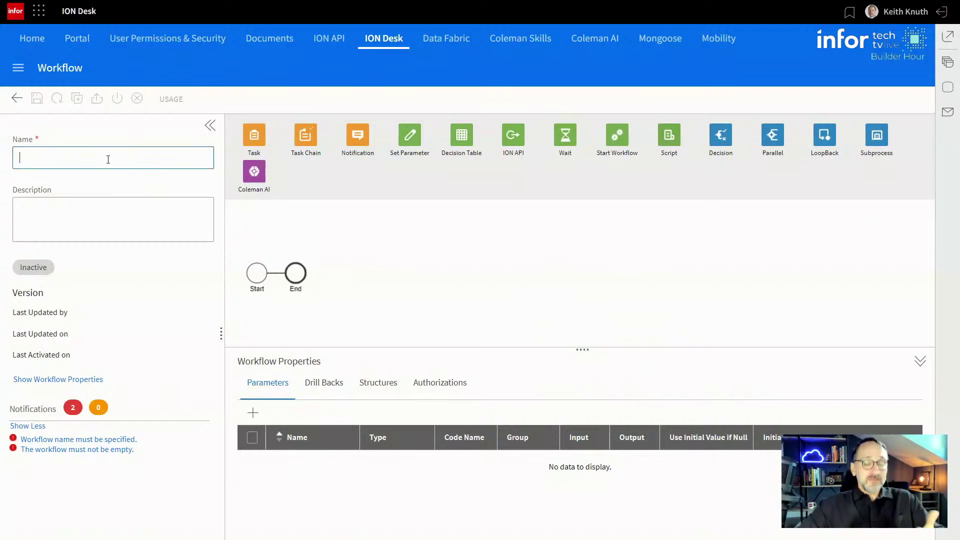
type("Tech")
key("BackSpace")
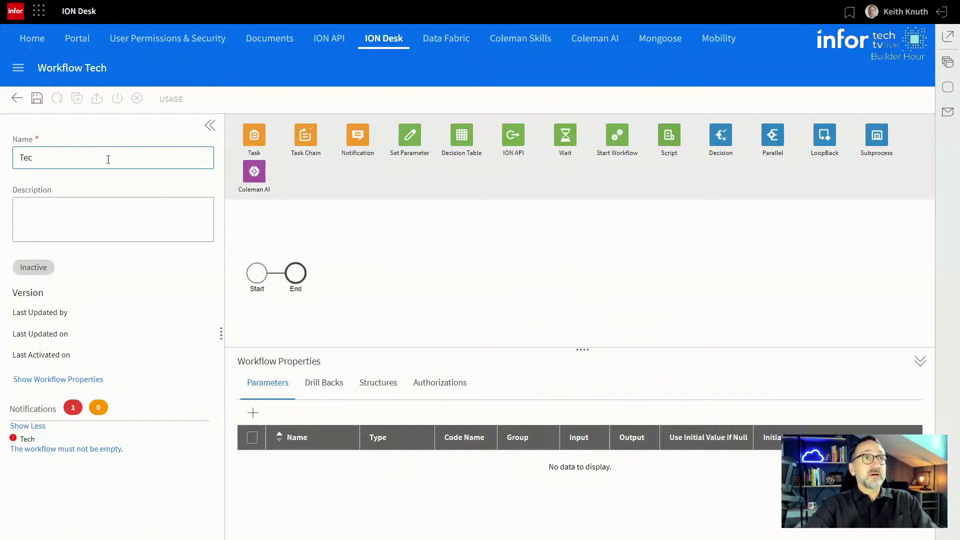
key("BackSpace")
key("BackSpace")
key("BackSpace")
type("A")
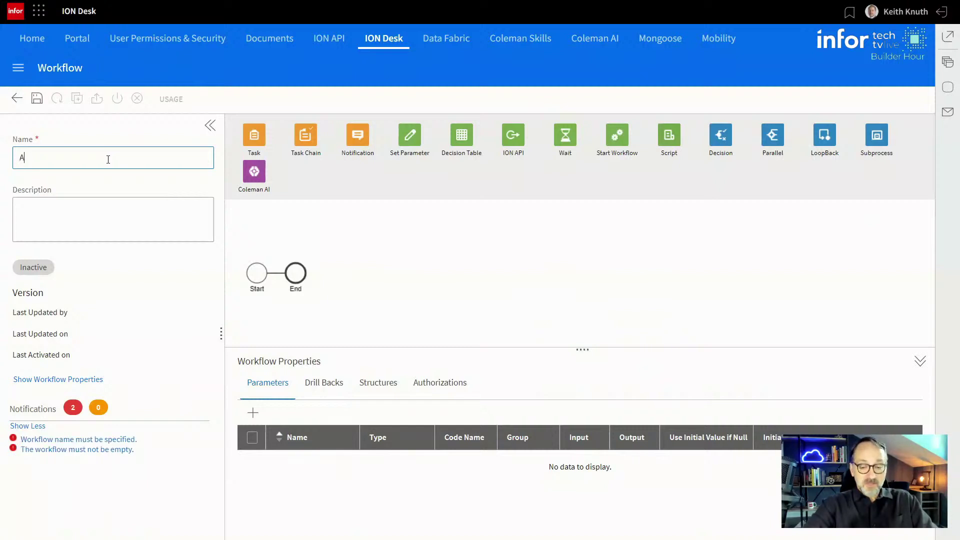
type("-Tech")
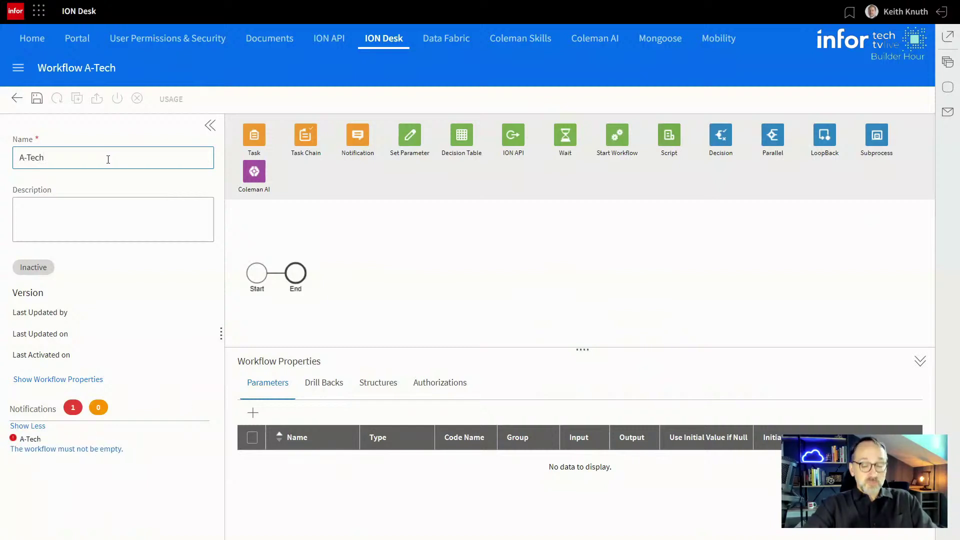
type("TV")
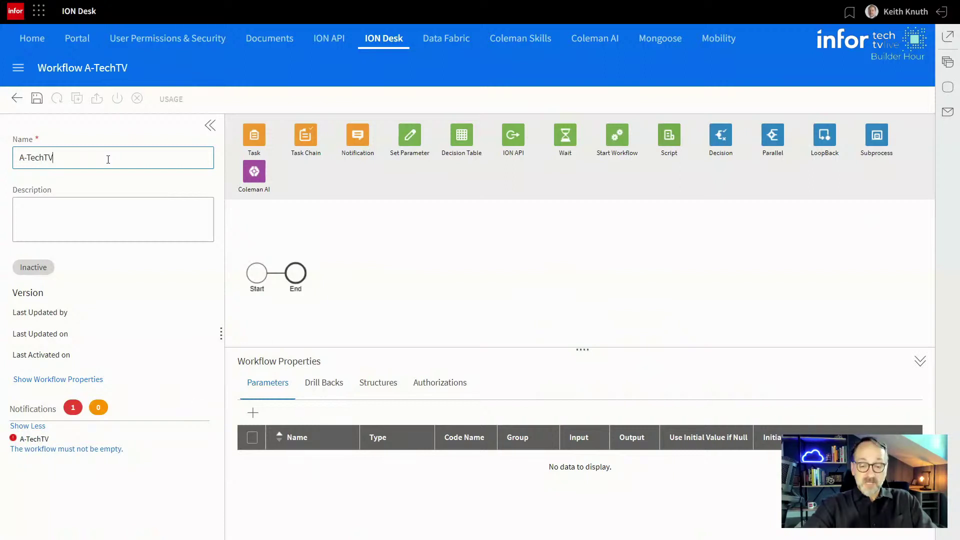
type("-")
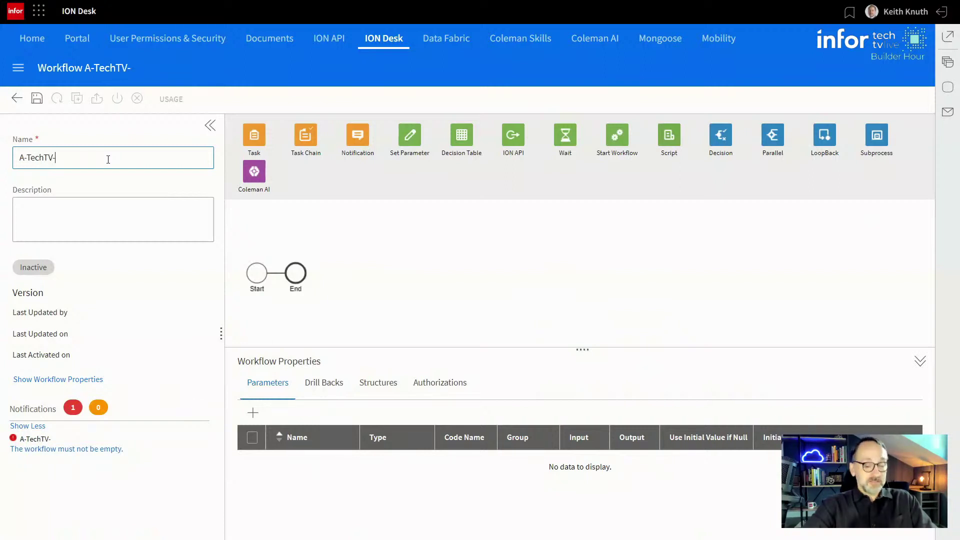
type("Automation")
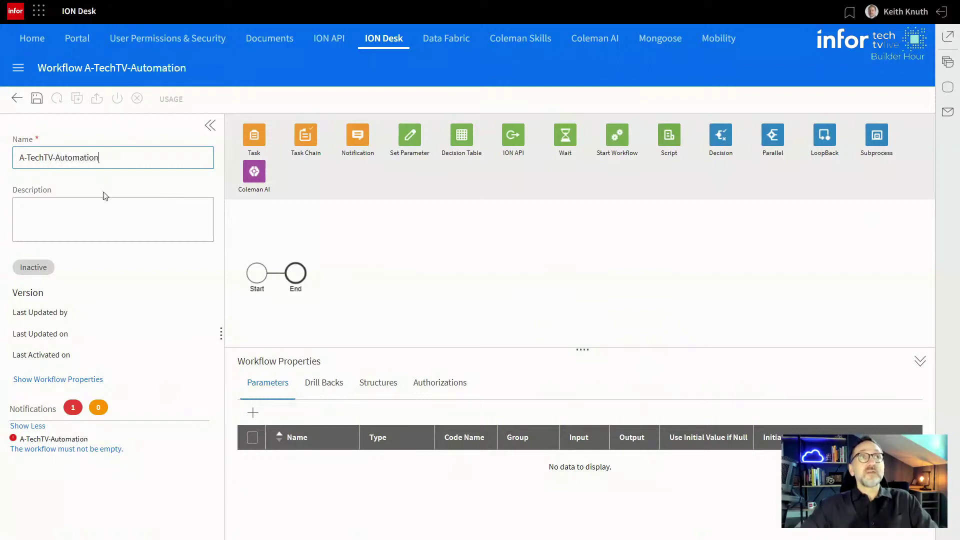
Enter "A sample flow" as the workflow's description.
left_click(85, 211)
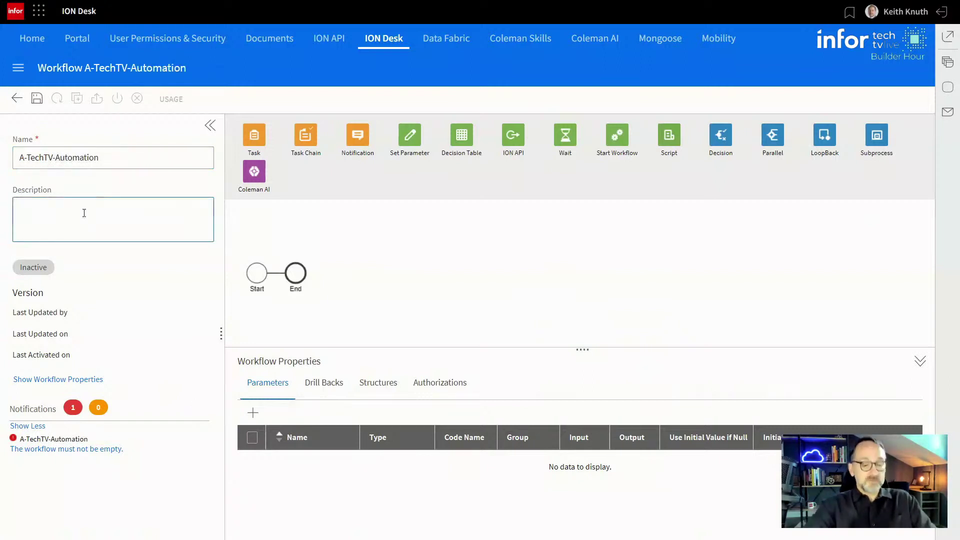
type("A sample f")
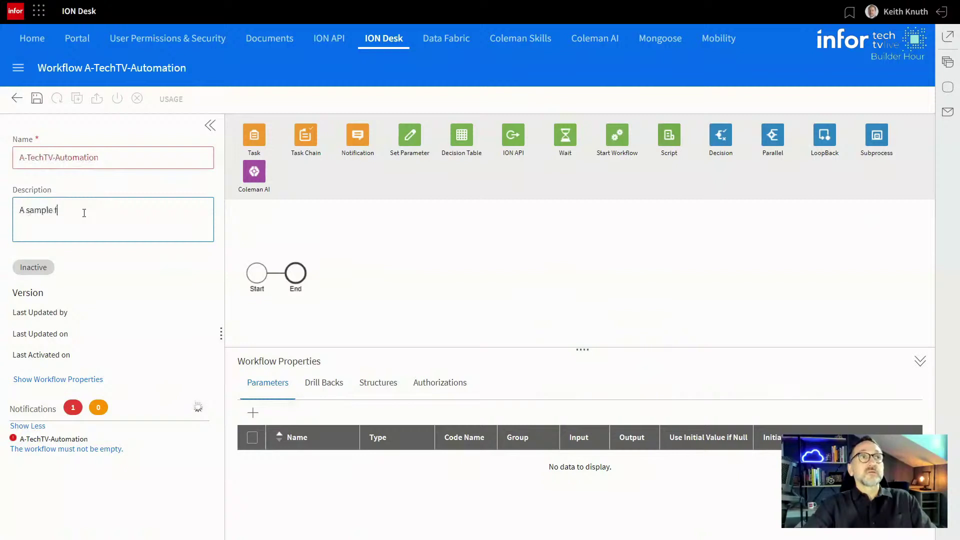
type("low")
Remove both hyphens from the workflow name so it reads ATechTVAutomation.
mouse_move(80, 152)
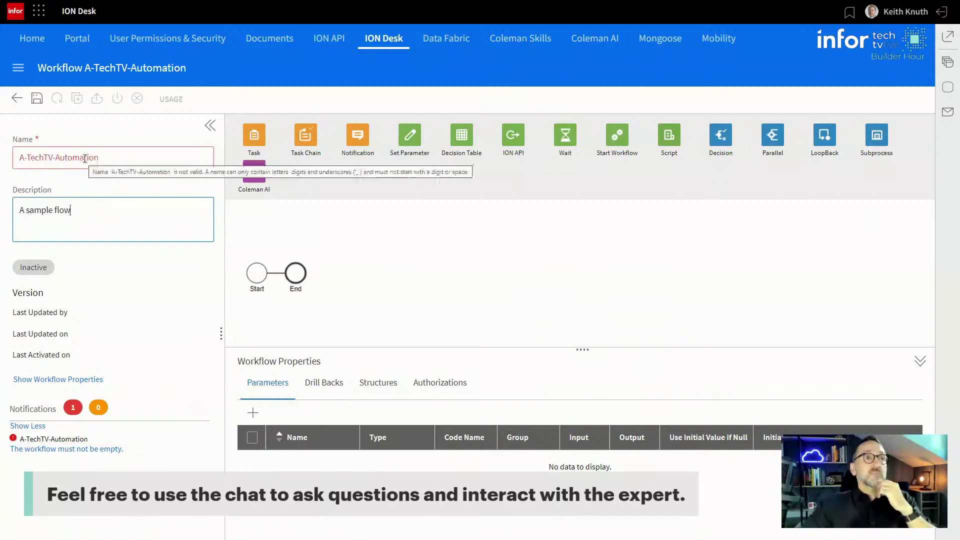
left_click(115, 157)
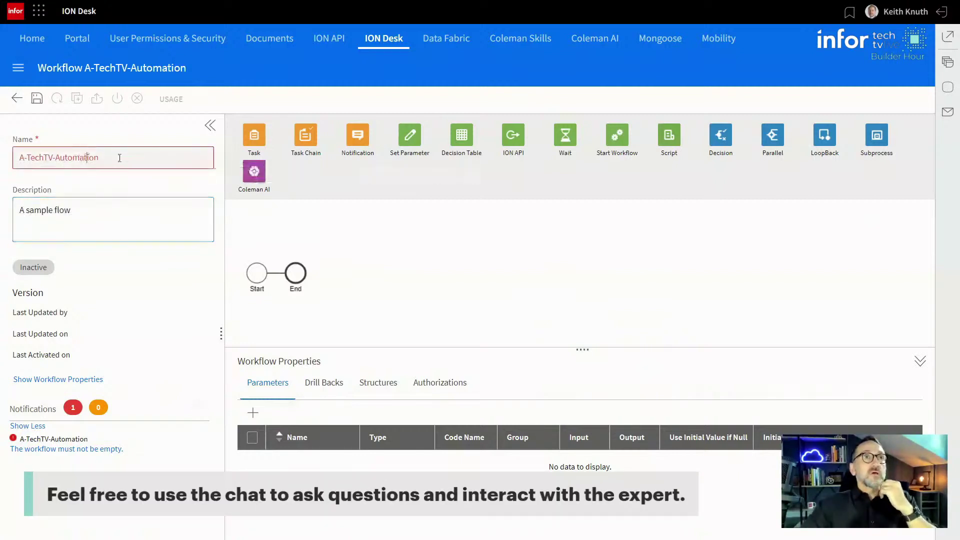
left_click(91, 214)
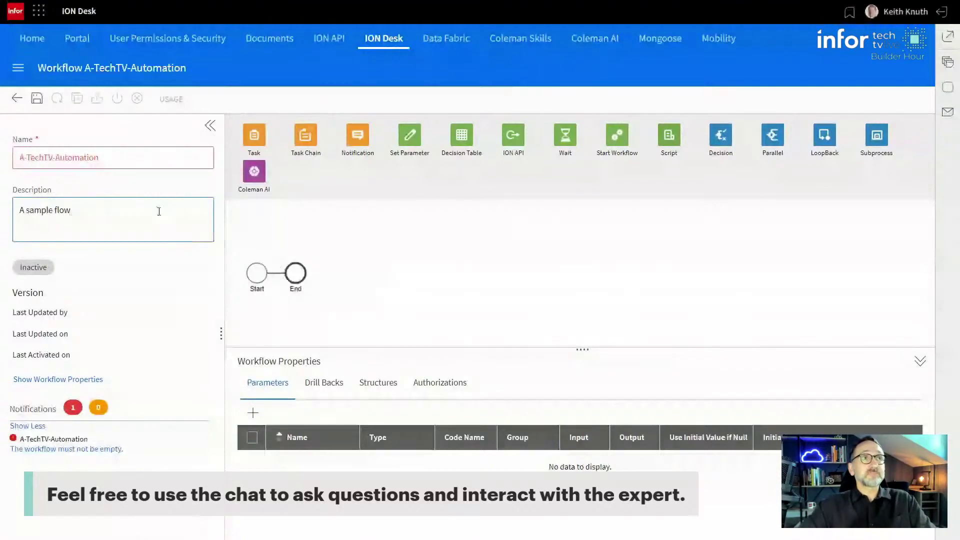
left_click(25, 158)
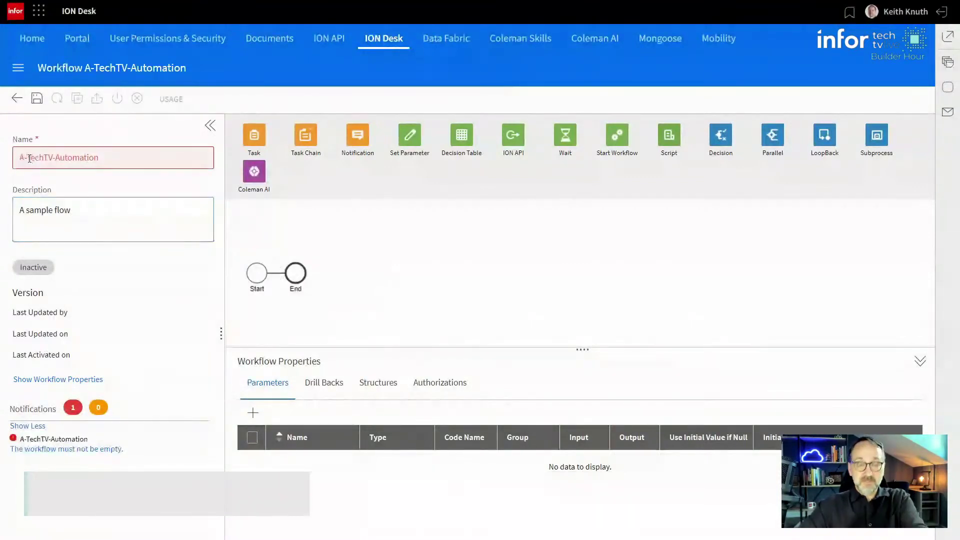
key("BackSpace")
left_click(53, 158)
key("BackSpace")
left_click(111, 220)
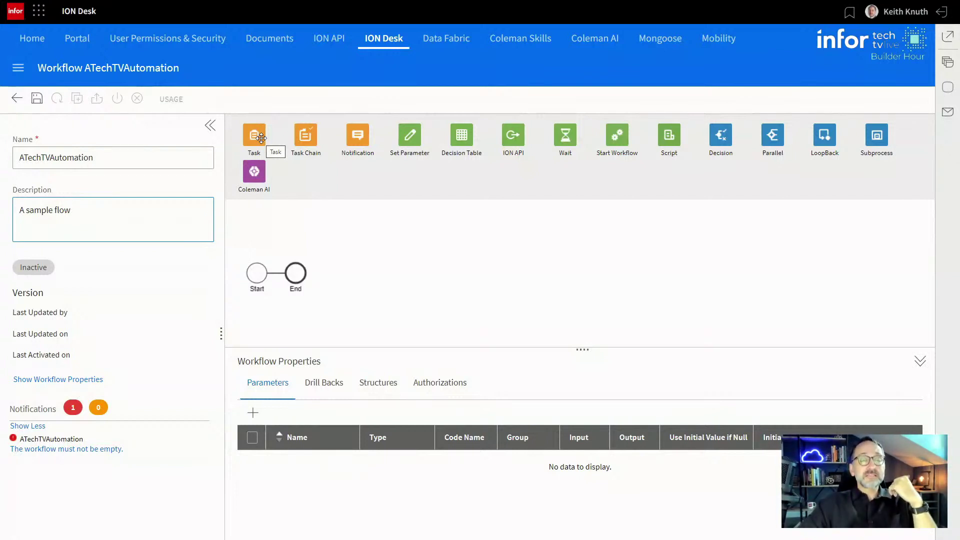
Add a Task between Start and End and set its message to "Please approve this PO".
left_click_drag(261, 138, 279, 274)
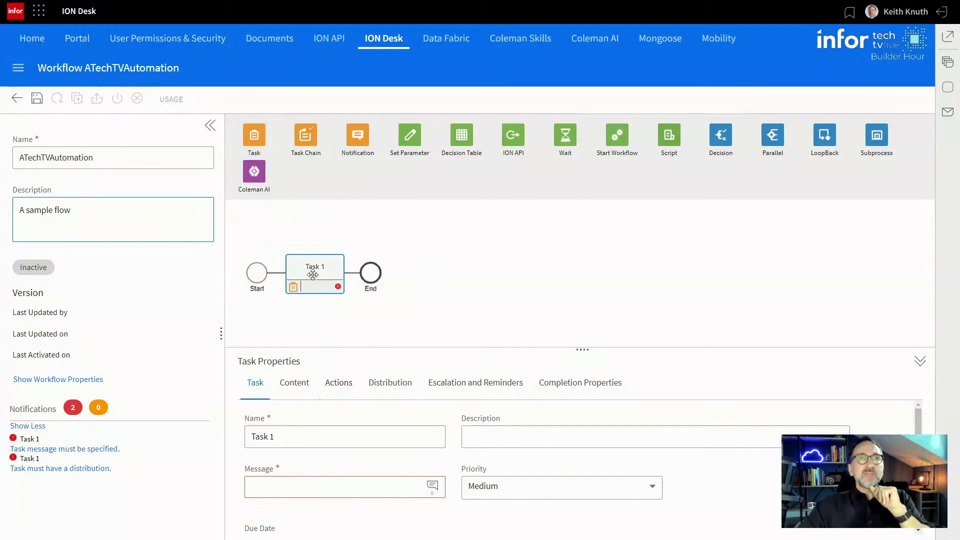
left_click(255, 285)
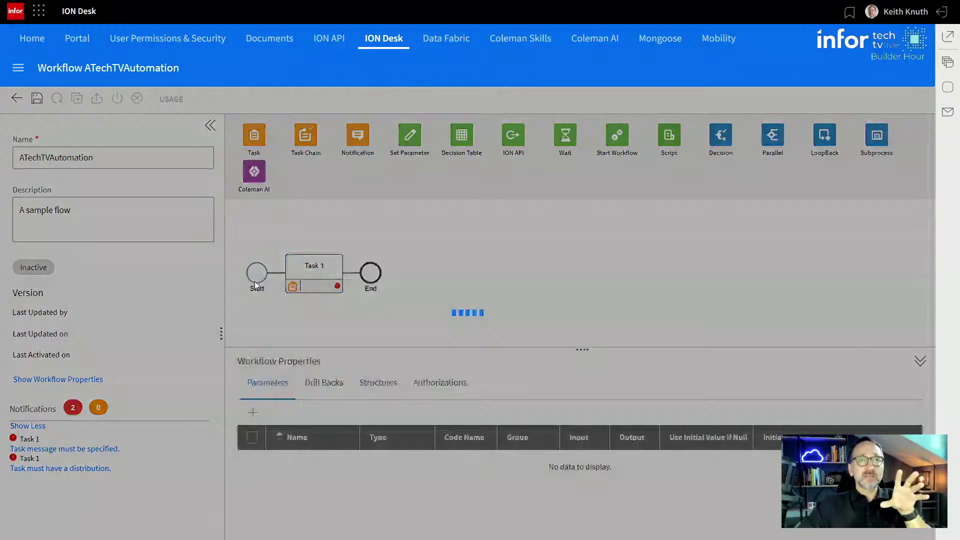
left_click(311, 272)
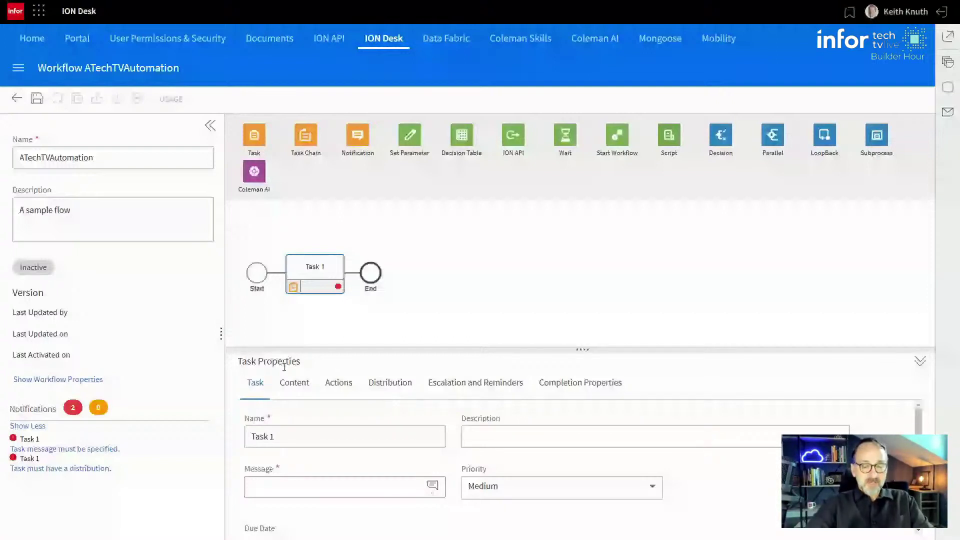
left_click(293, 492)
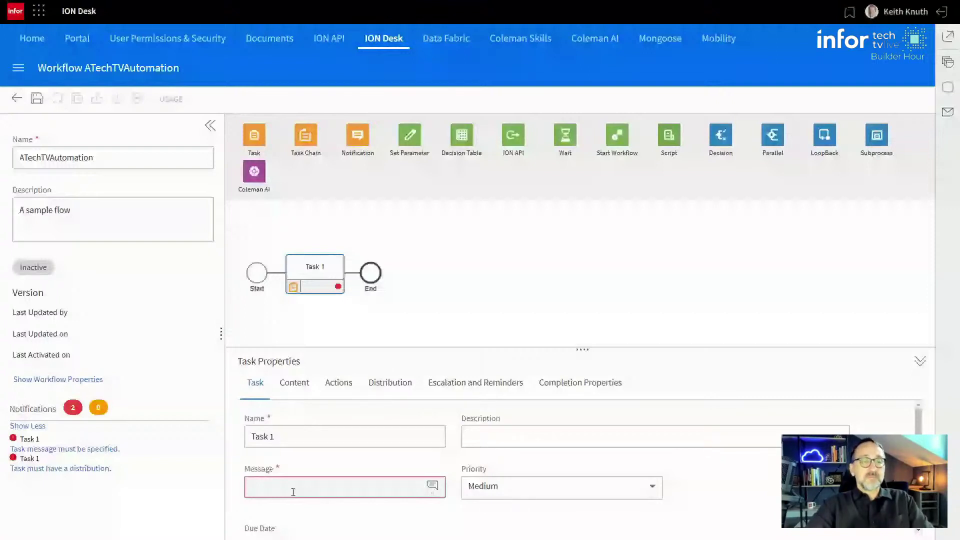
type("Please approve this PO")
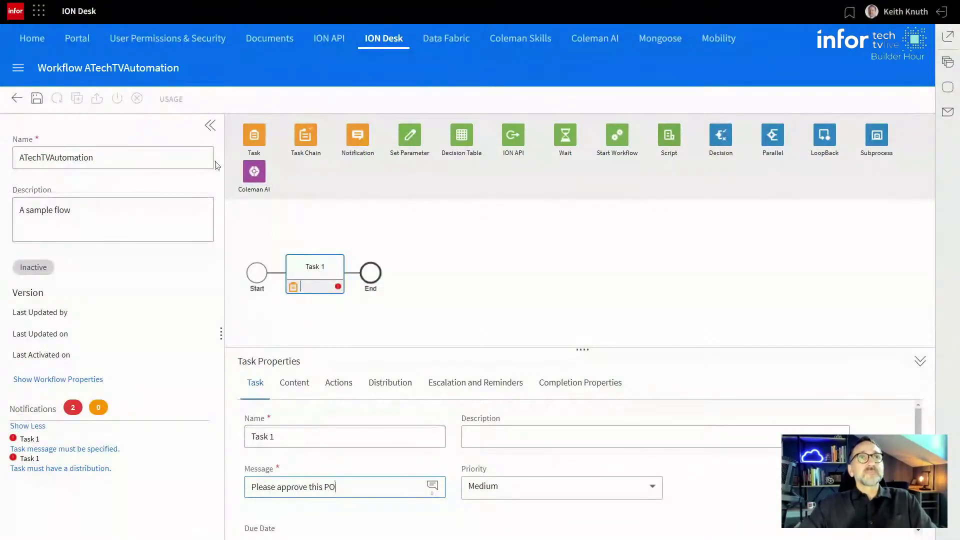
Enlarge the task properties area and rename the task to Level 1.
left_click(211, 126)
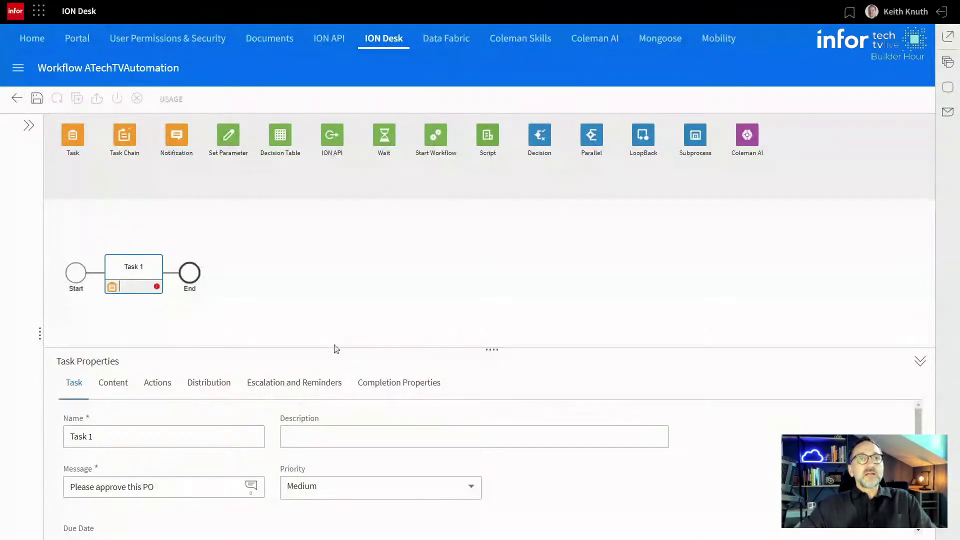
left_click_drag(335, 348, 342, 296)
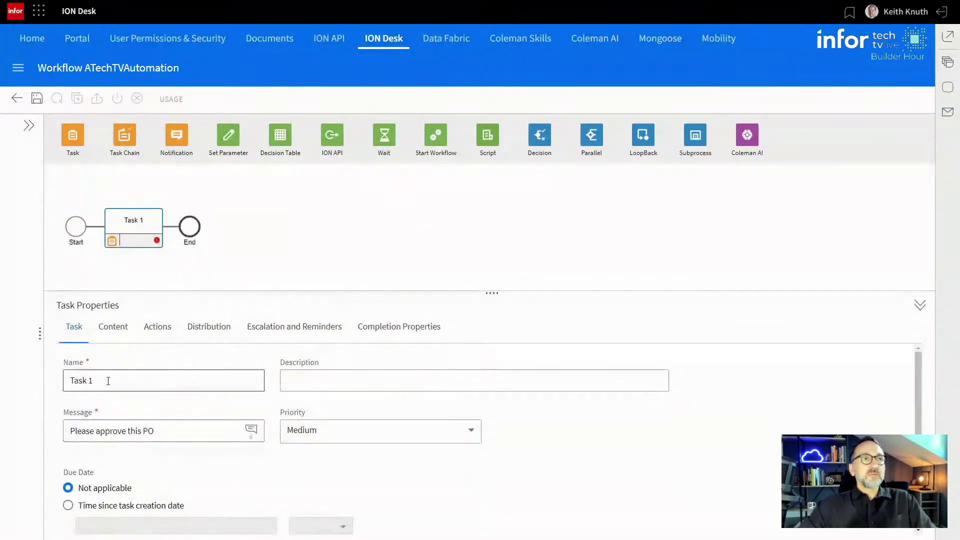
left_click_drag(109, 381, 60, 389)
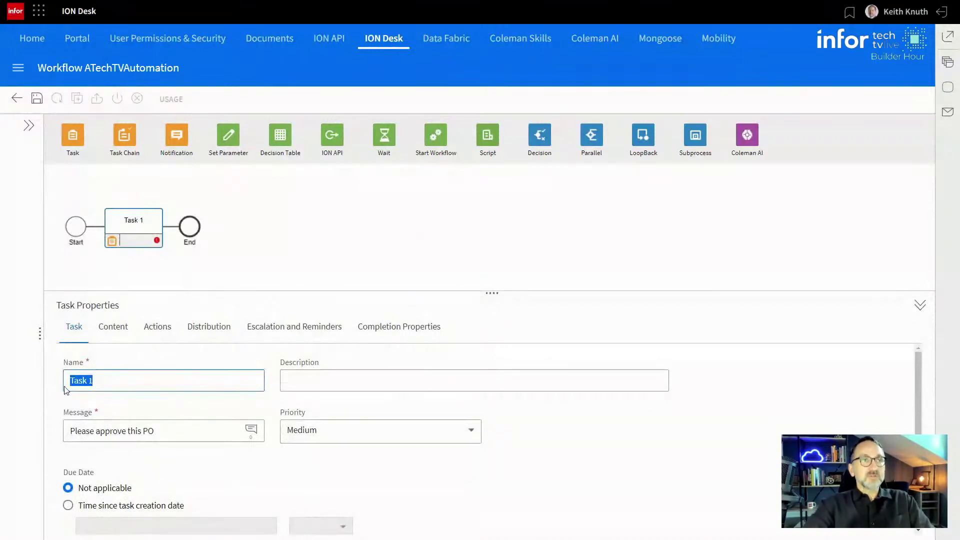
type("Level 1")
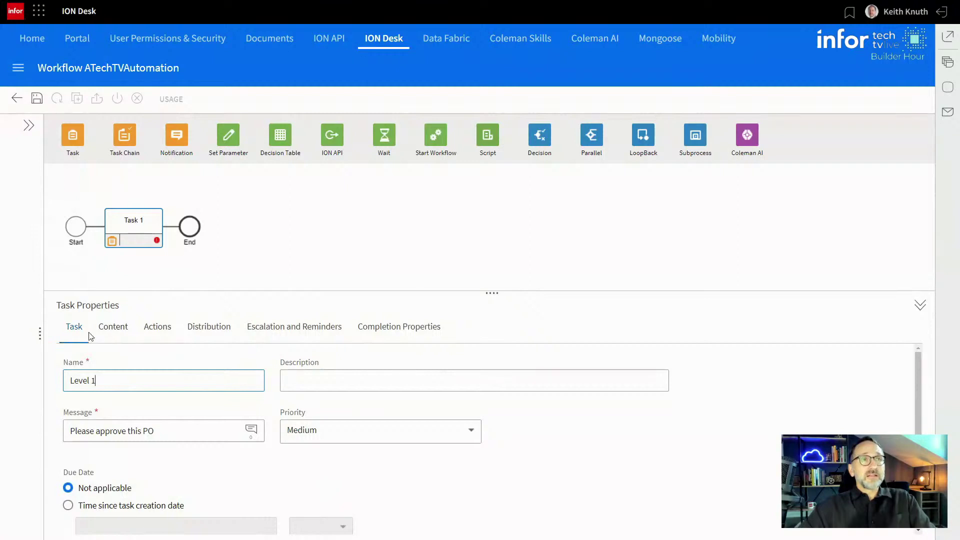
Set the Level 1 task's actions to use custom action buttons to set a parameter, and check the available parameters.
left_click(123, 330)
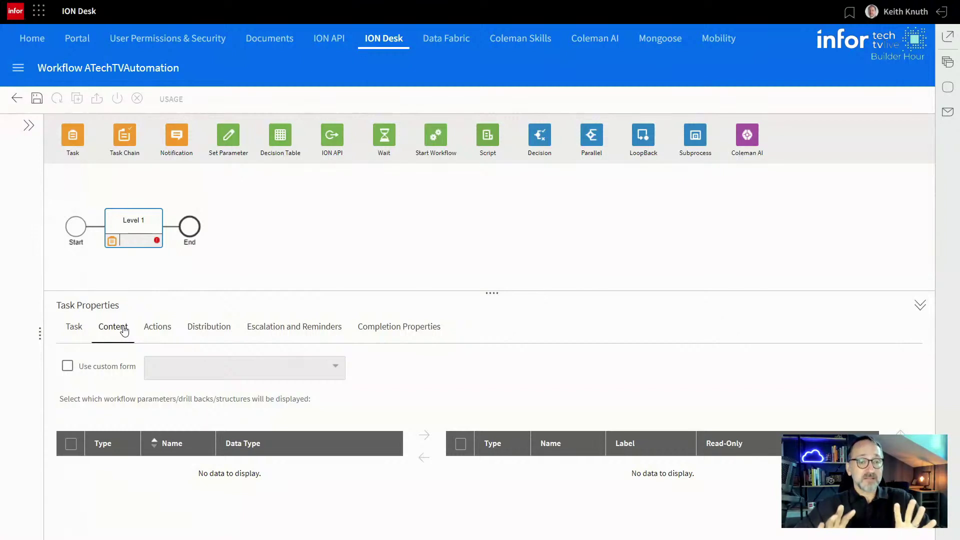
left_click(156, 328)
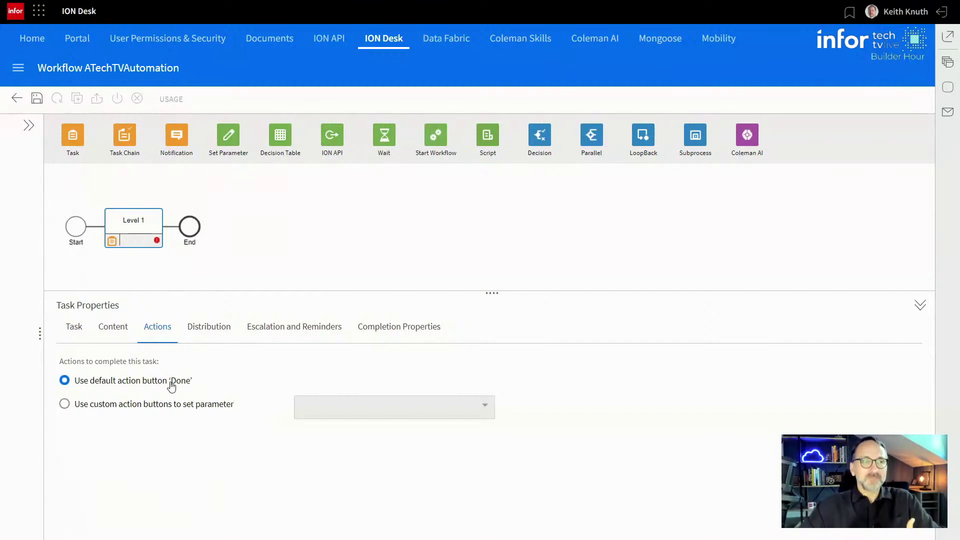
left_click(64, 406)
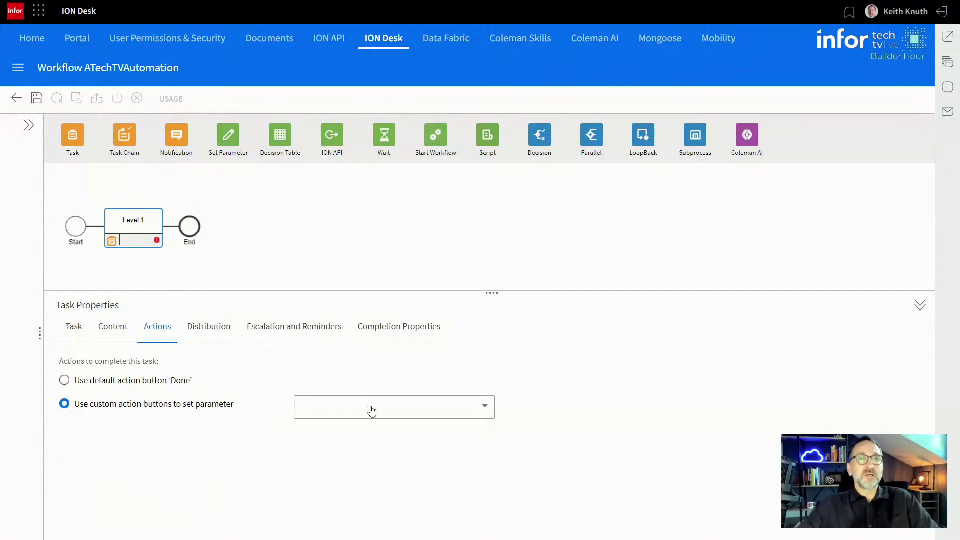
left_click(385, 414)
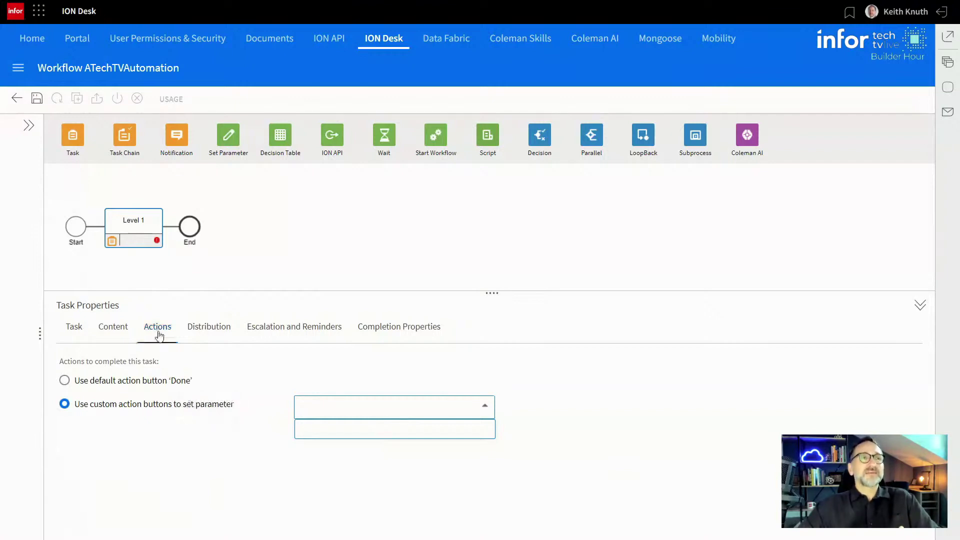
Add a workflow parameter named ApprovalStatus with type STRING and mark it as Input.
left_click(76, 235)
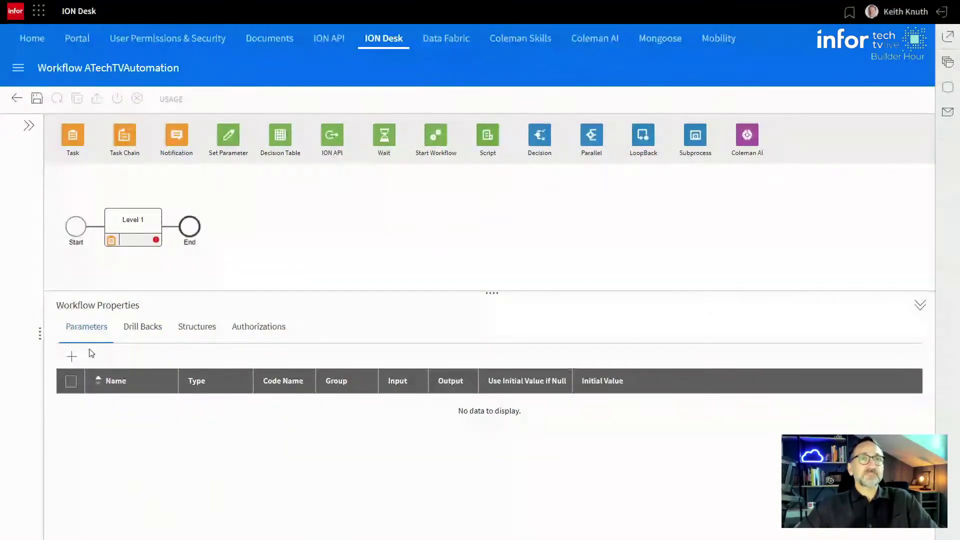
left_click(73, 357)
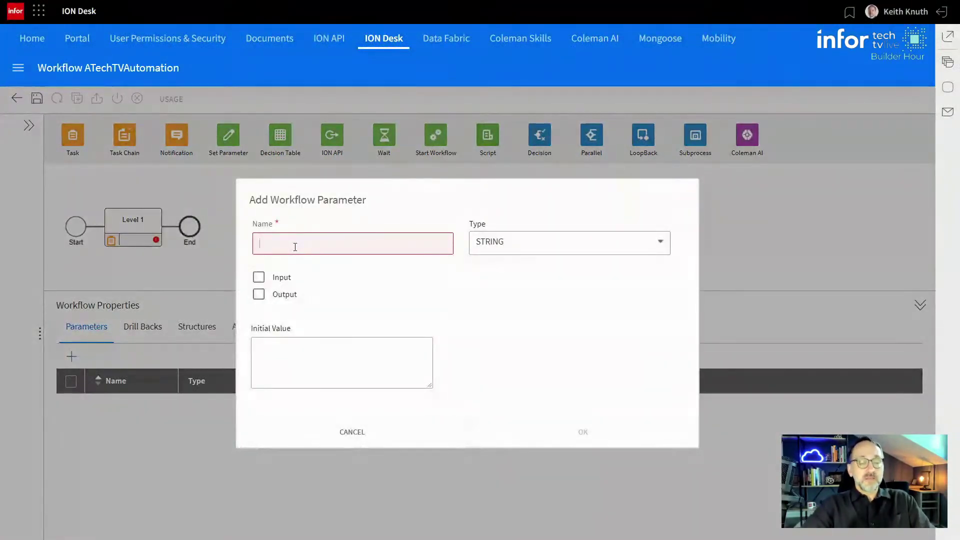
type("Appro")
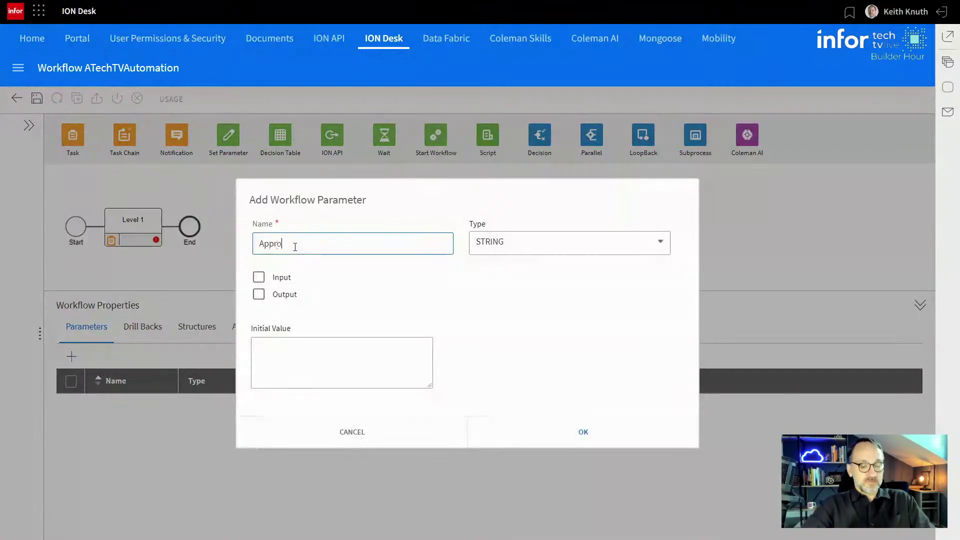
type("valStat")
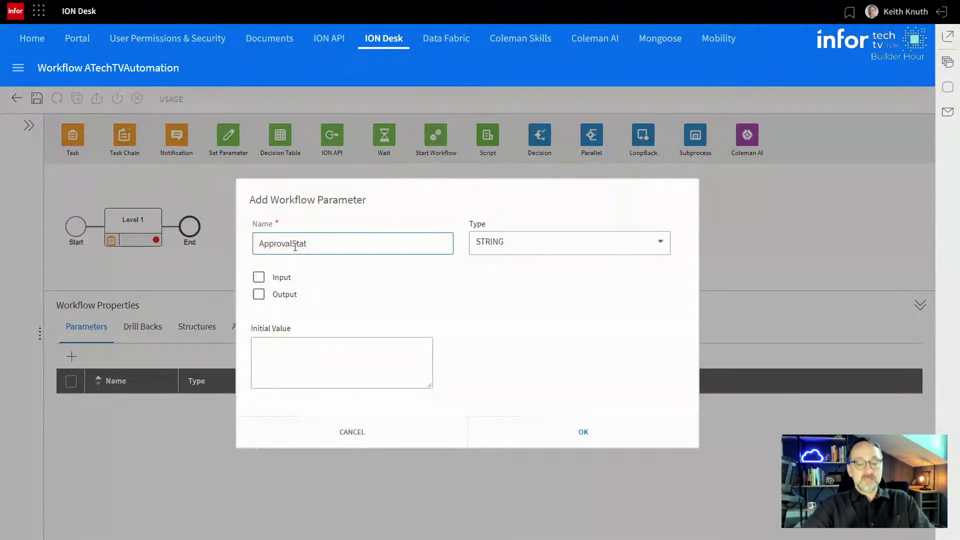
type("us")
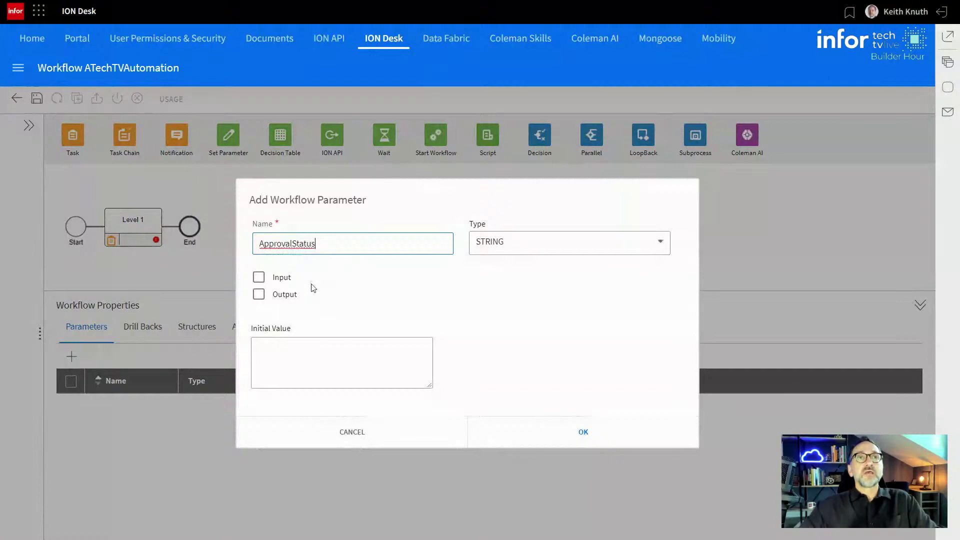
left_click(258, 277)
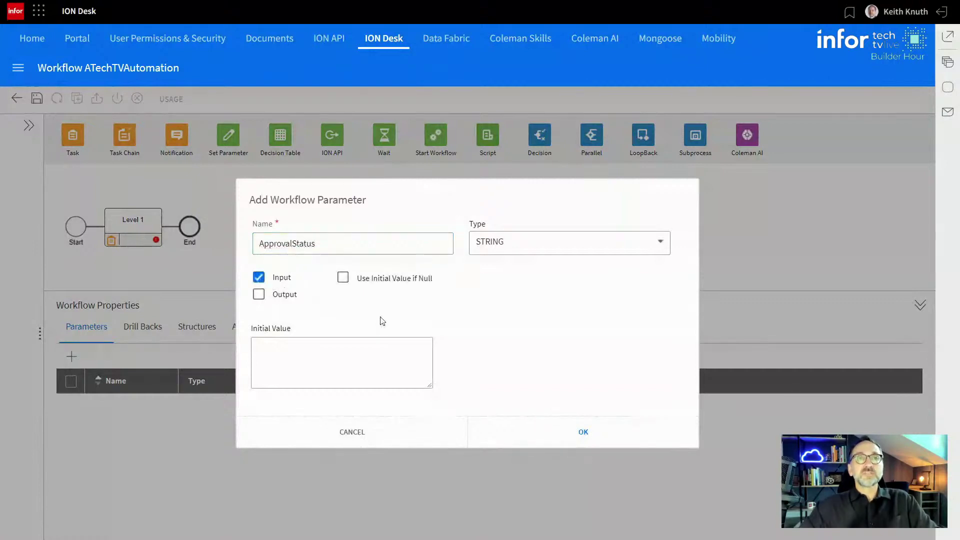
left_click(503, 248)
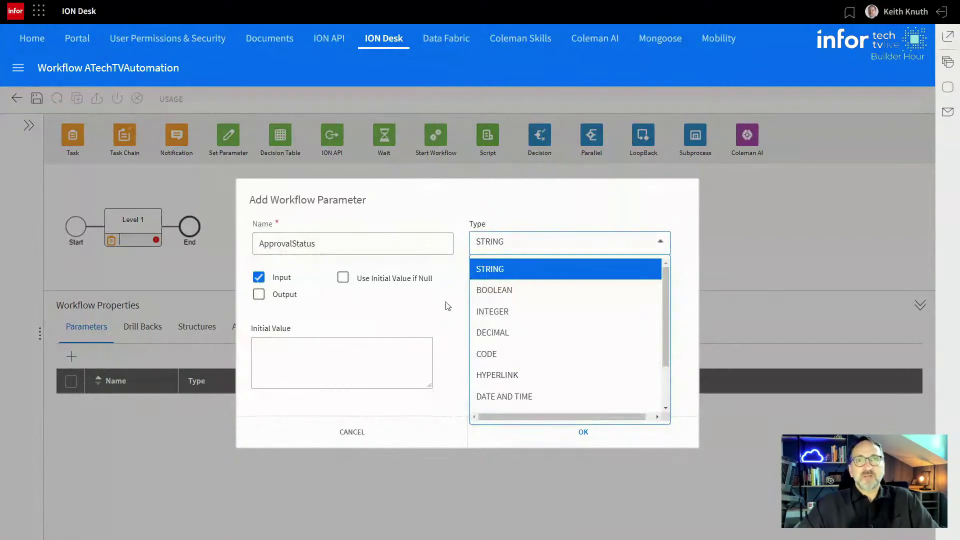
left_click(447, 305)
left_click(579, 432)
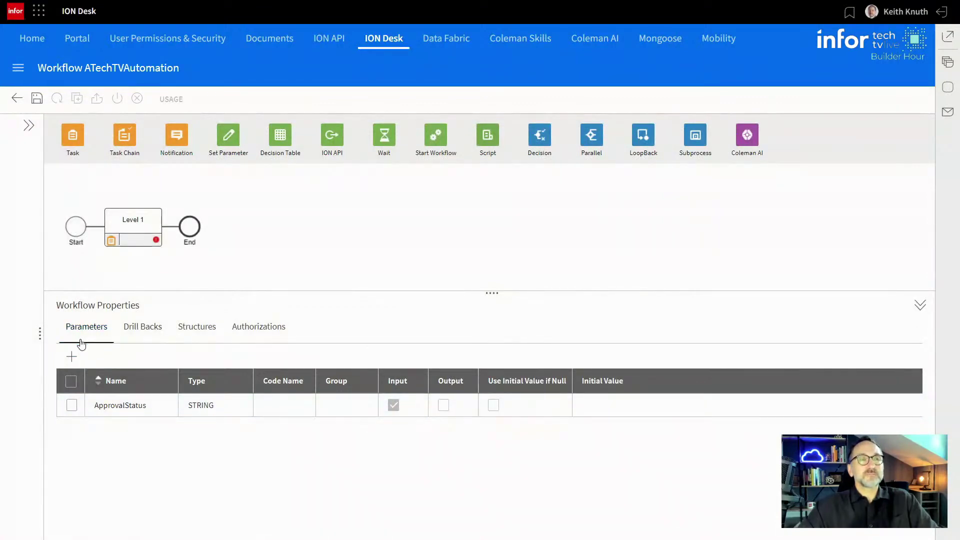
Set the Level 1 task's custom action buttons to use the ApprovalStatus parameter.
left_click(134, 222)
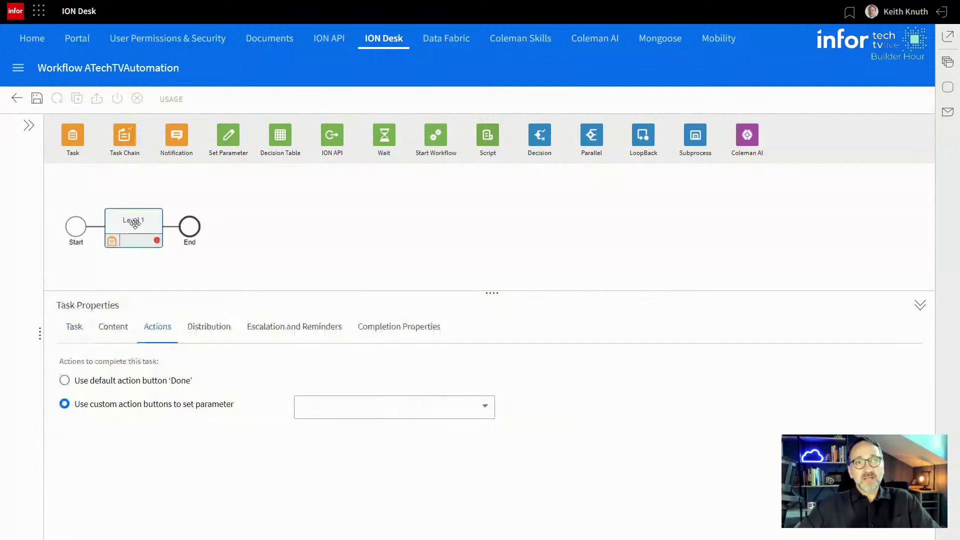
left_click(336, 407)
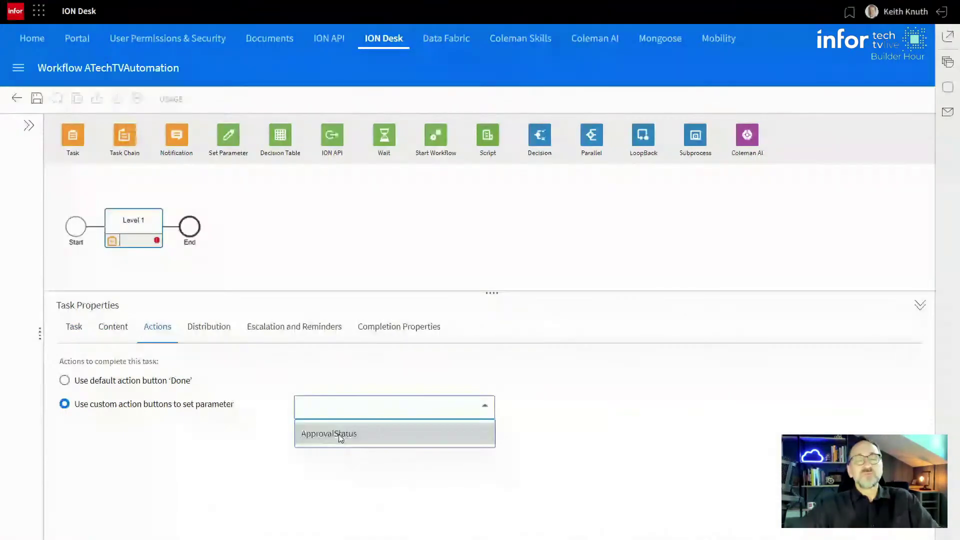
left_click(338, 434)
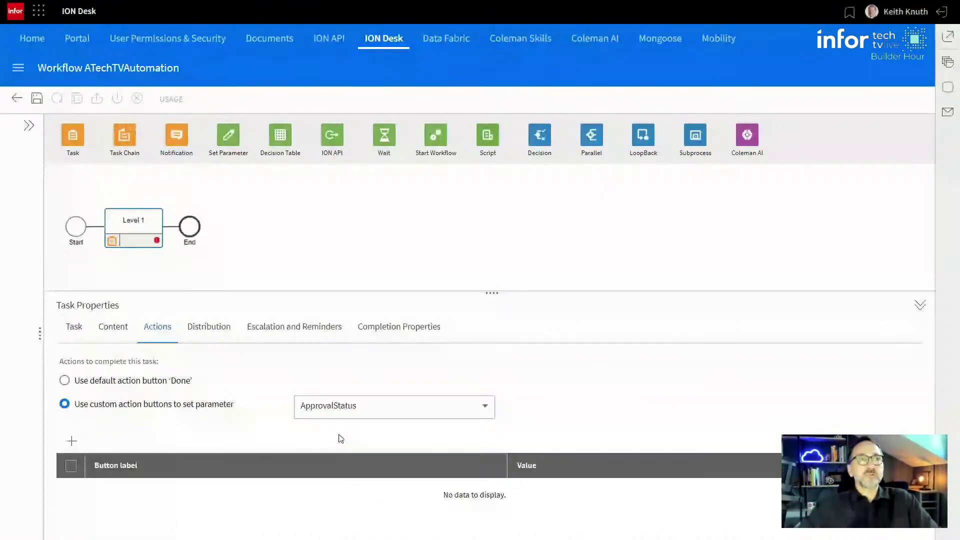
Add two custom action buttons to the Level 1 task, labelled Approve and Reject.
left_click_drag(360, 295, 360, 245)
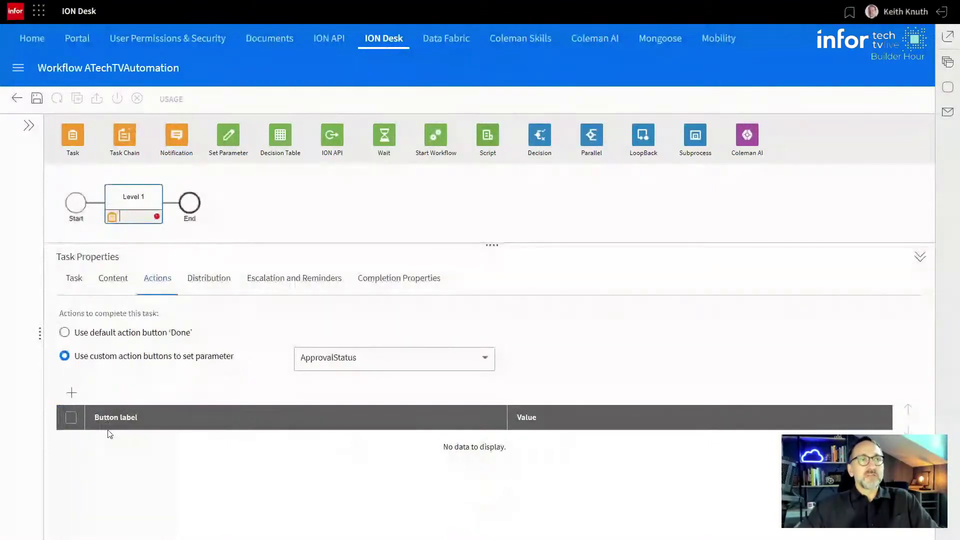
left_click(72, 393)
left_click(72, 394)
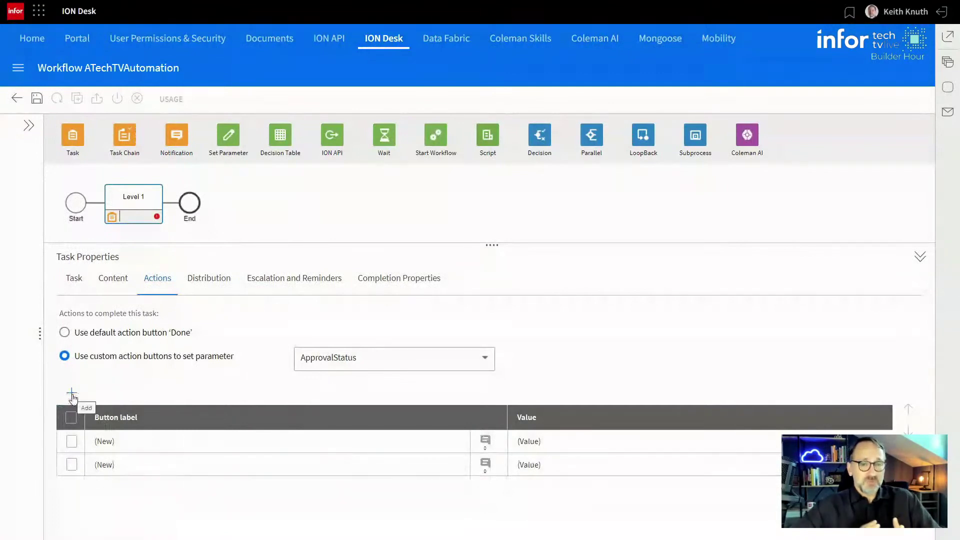
left_click(102, 441)
type("Approve")
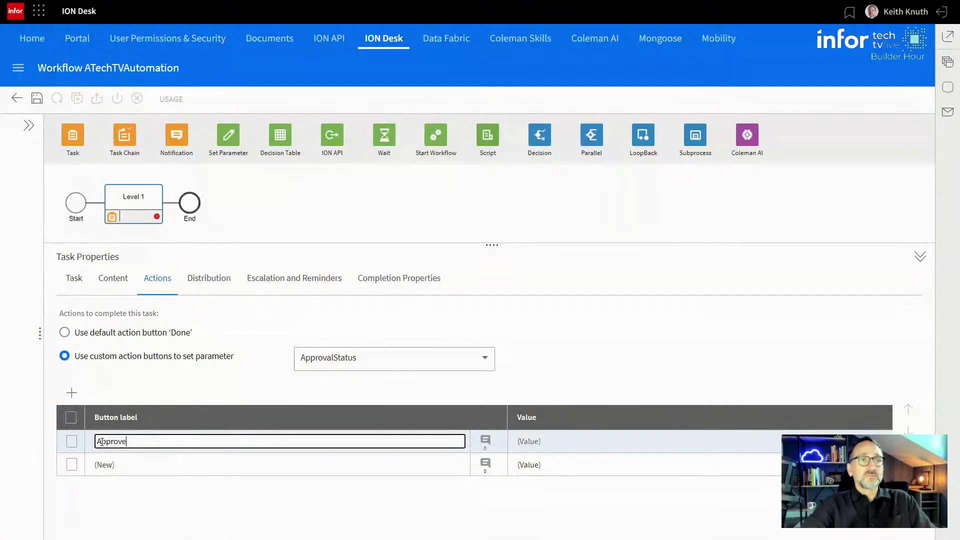
key("Return")
left_click(115, 465)
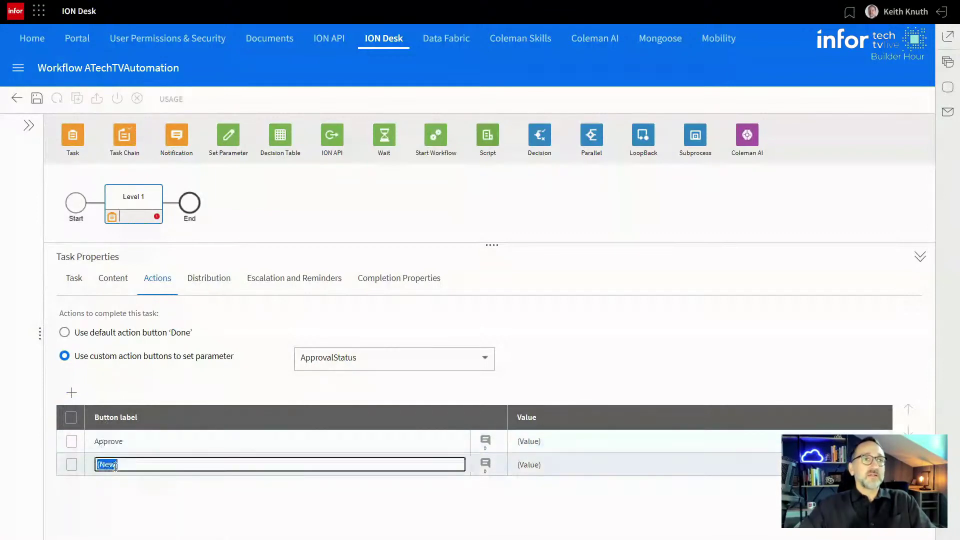
type("Reject")
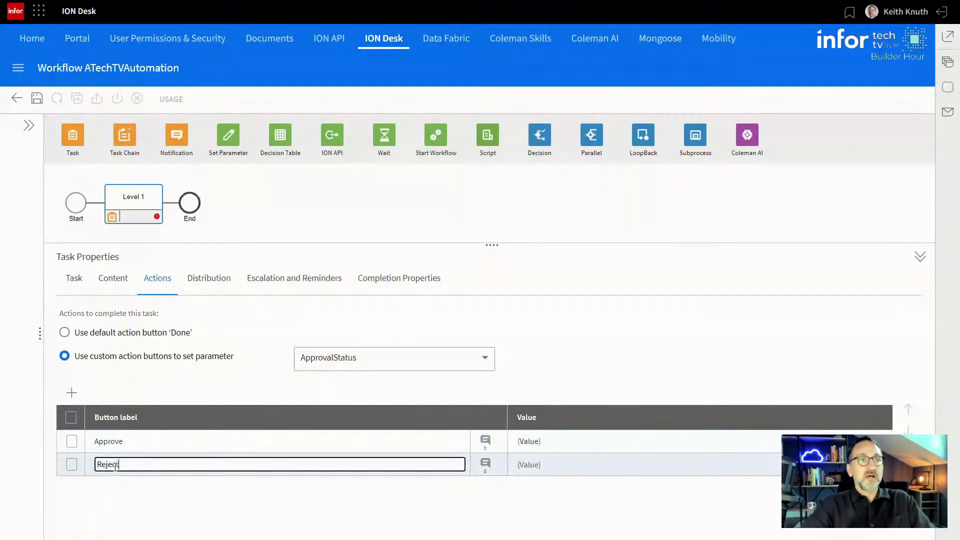
Set the Approve button's value to 1 and the Reject button's value to 0, and save the workflow.
left_click(556, 445)
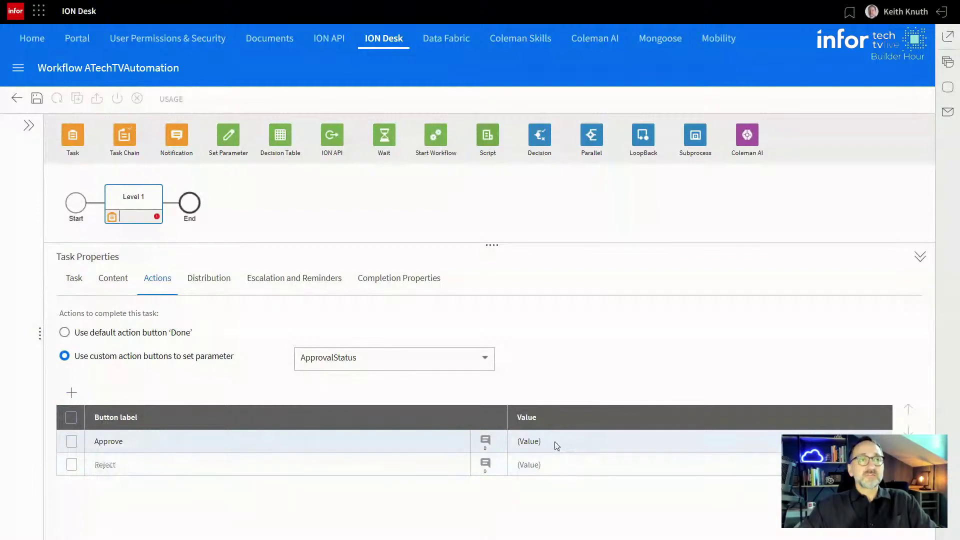
left_click(550, 441)
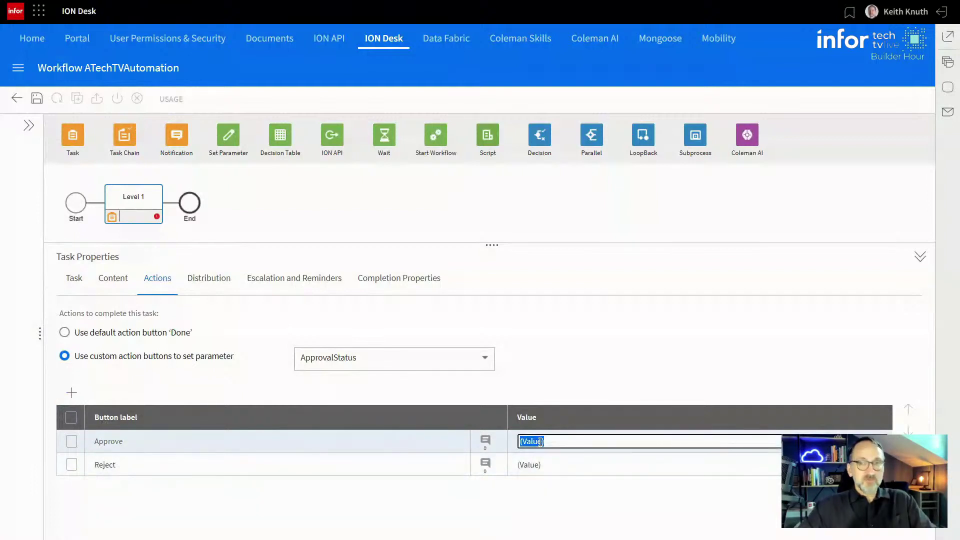
type("1")
left_click(533, 465)
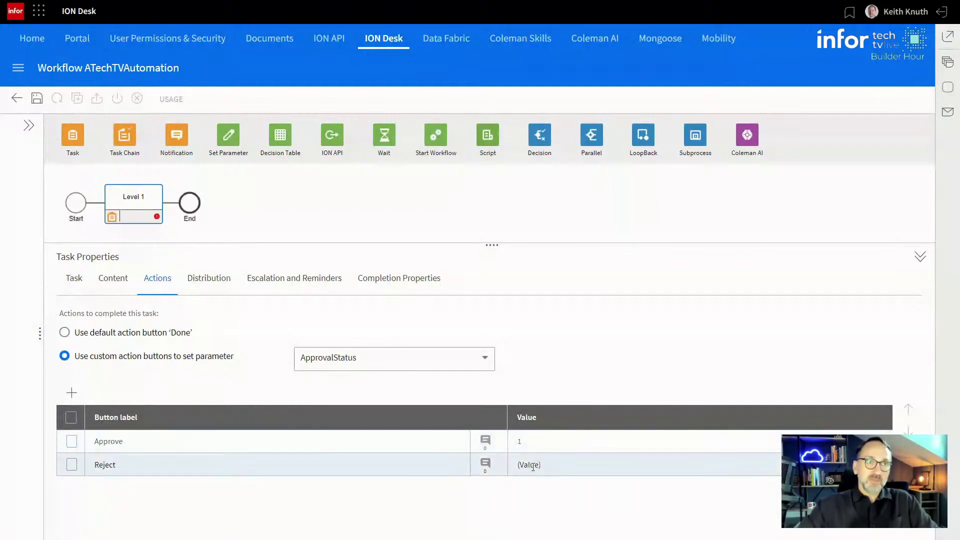
left_click(533, 466)
type("0")
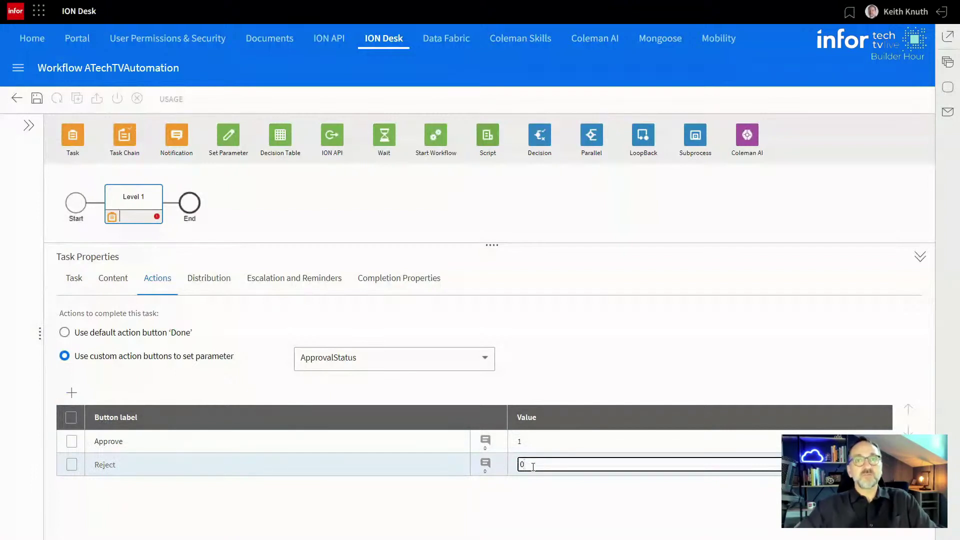
left_click(442, 501)
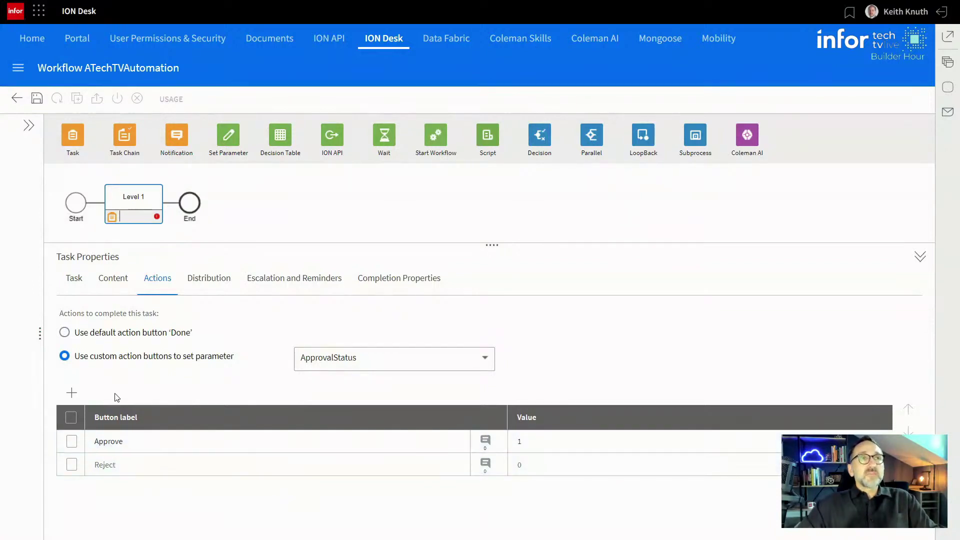
left_click(39, 103)
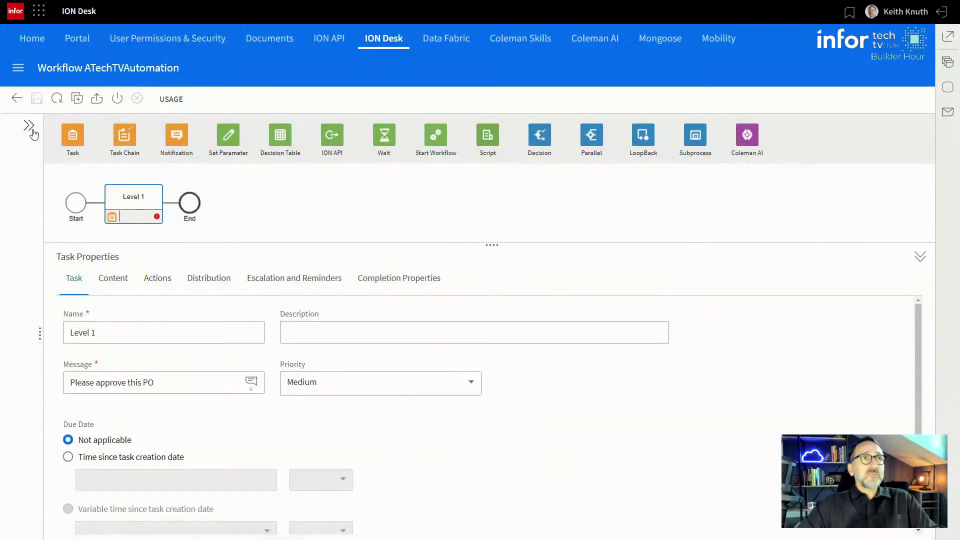
Add a user found by first name to the Level 1 task's simple distribution with e-mail sending on, and save the workflow.
left_click(31, 130)
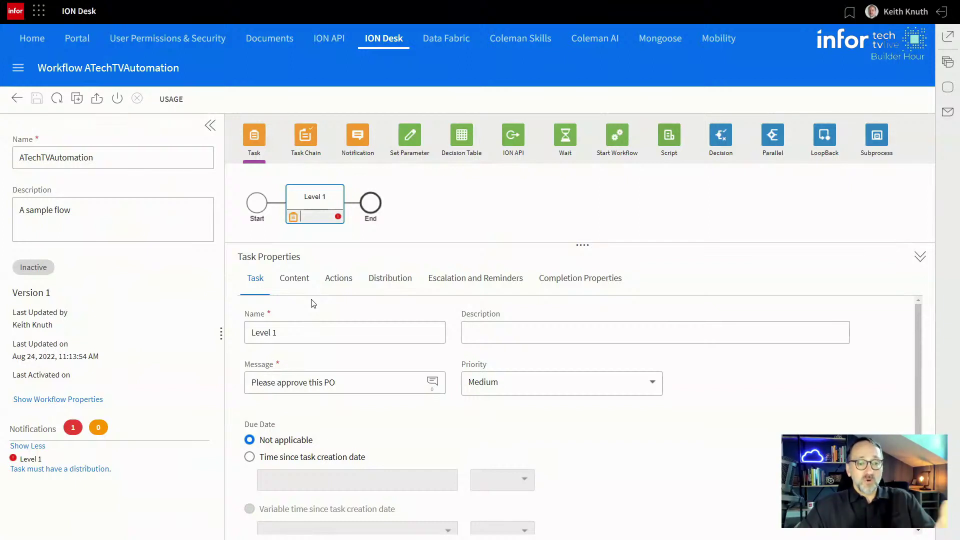
left_click(395, 280)
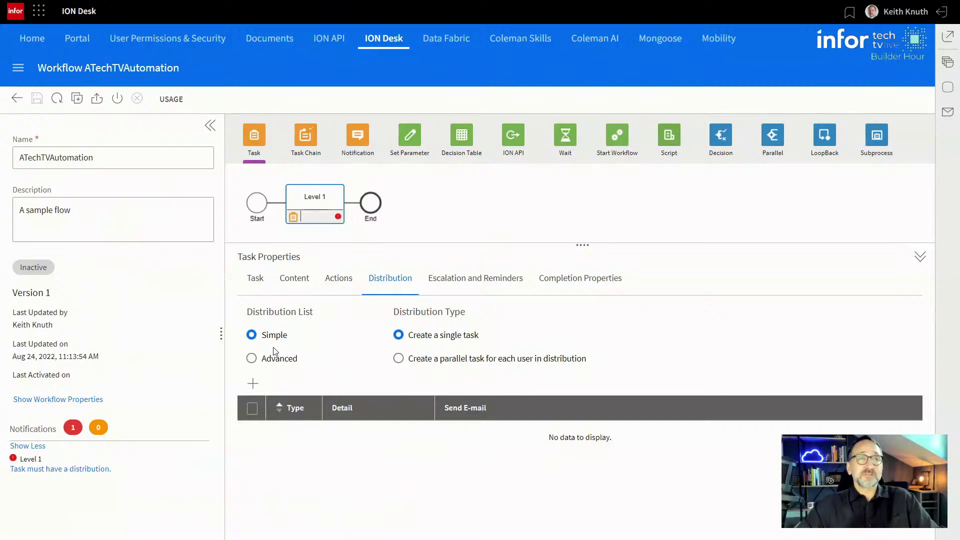
left_click(253, 384)
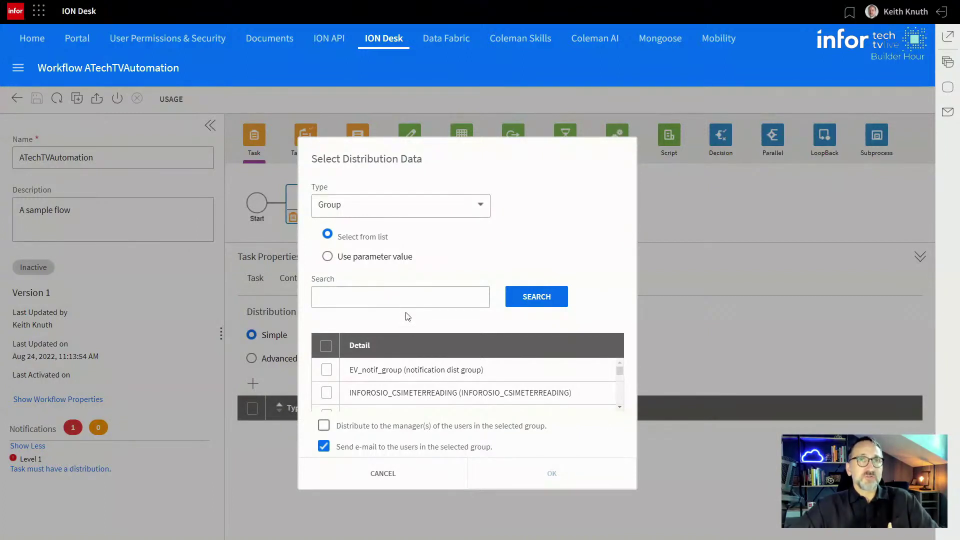
left_click(431, 216)
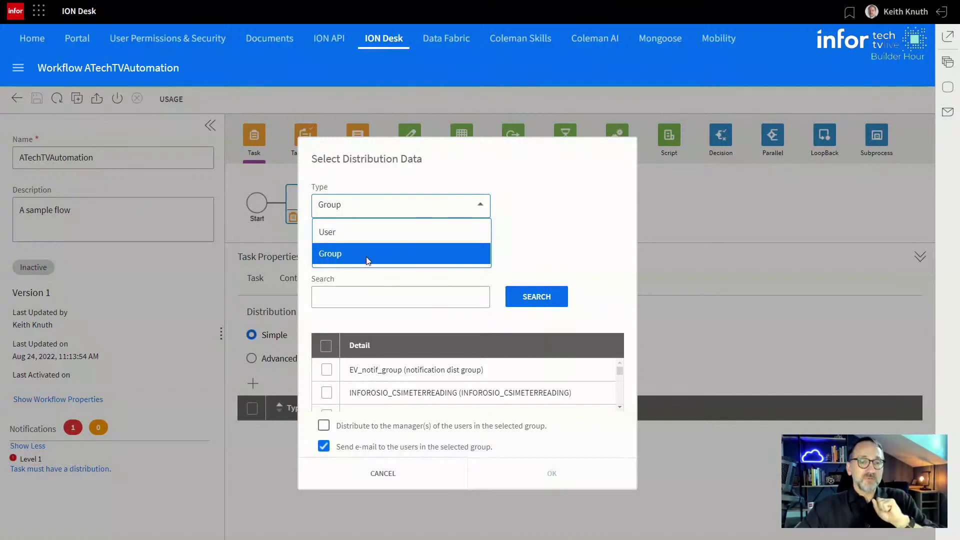
left_click(362, 234)
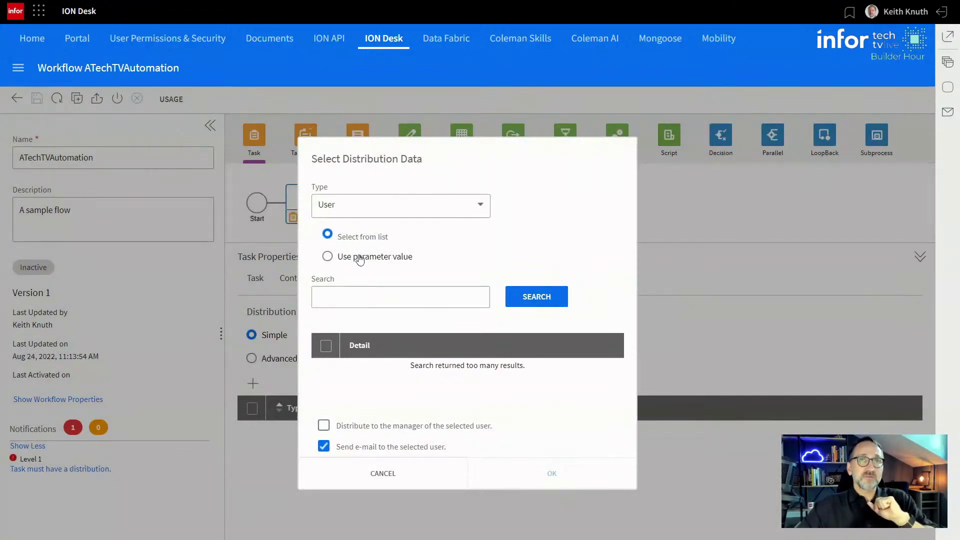
left_click(350, 299)
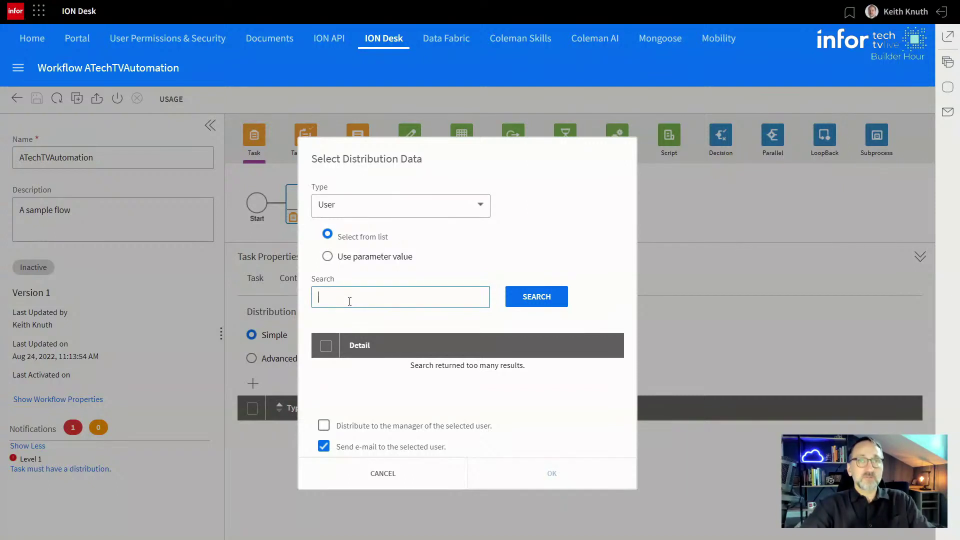
type("keit")
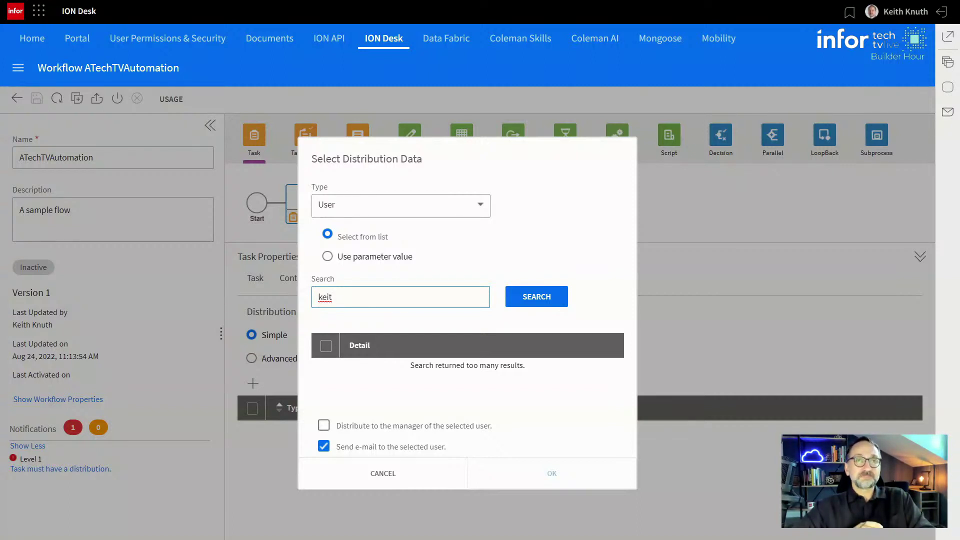
type("h")
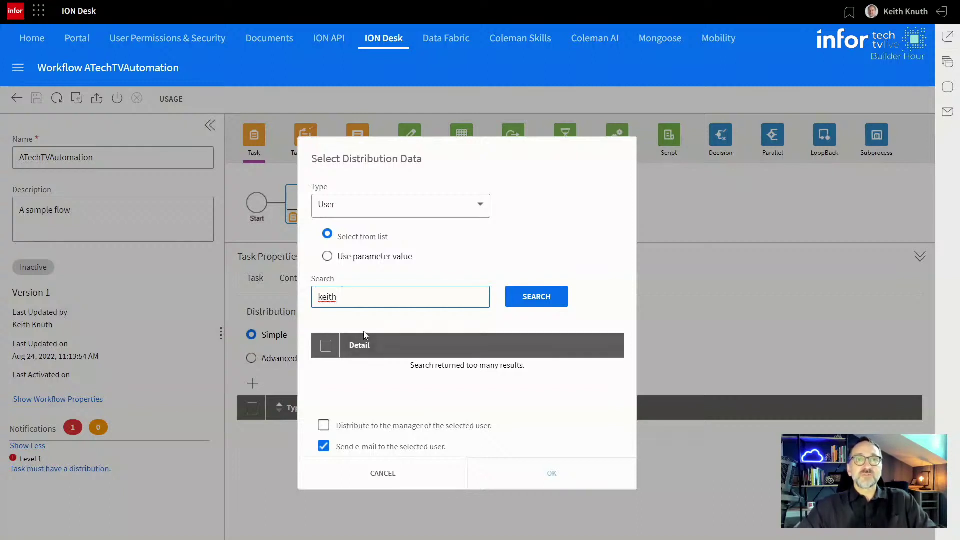
left_click(533, 297)
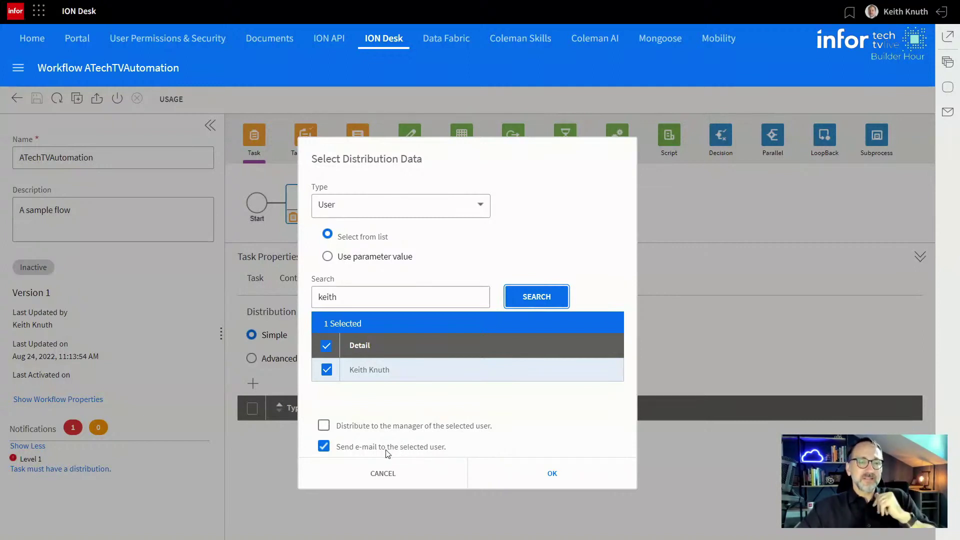
left_click(546, 472)
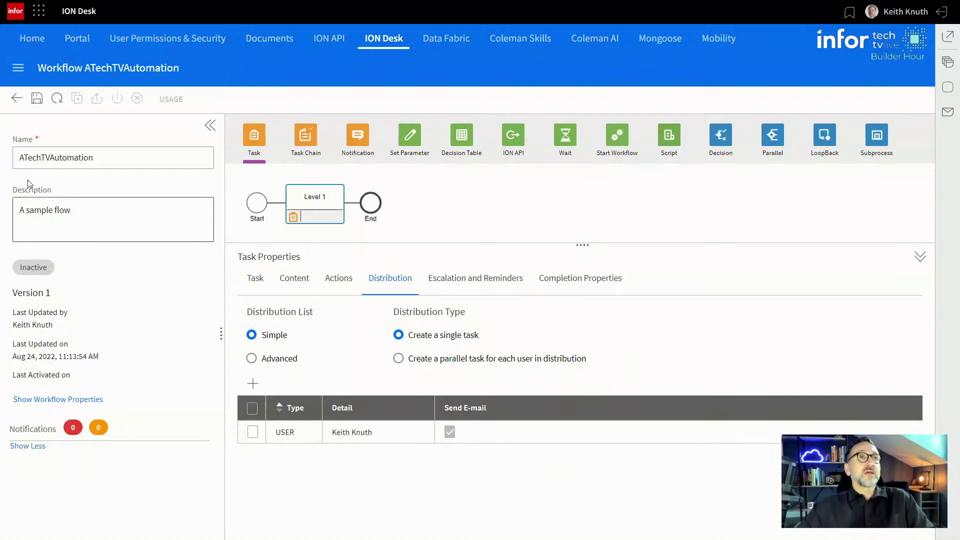
left_click(40, 102)
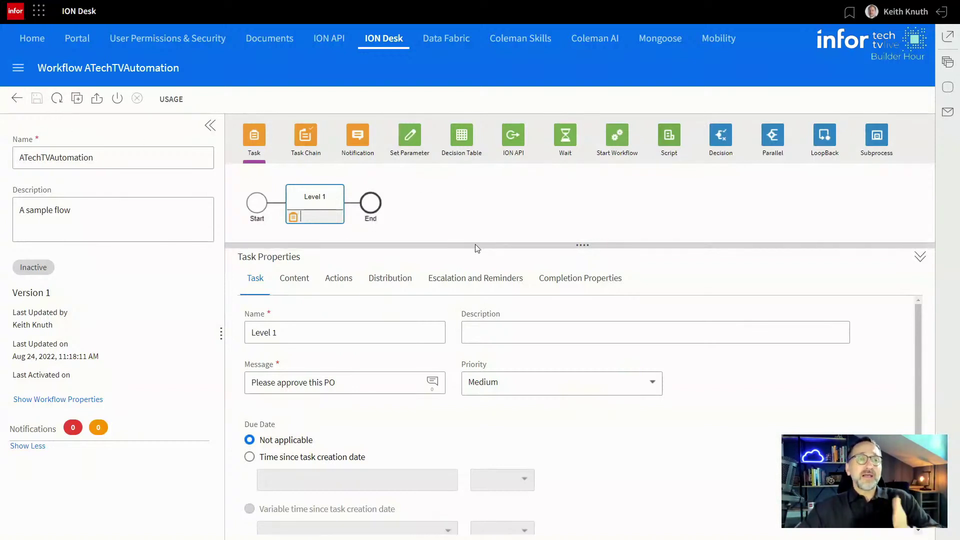
Open the Workflow Authorizations page in ION Desk.
left_click_drag(476, 248, 469, 359)
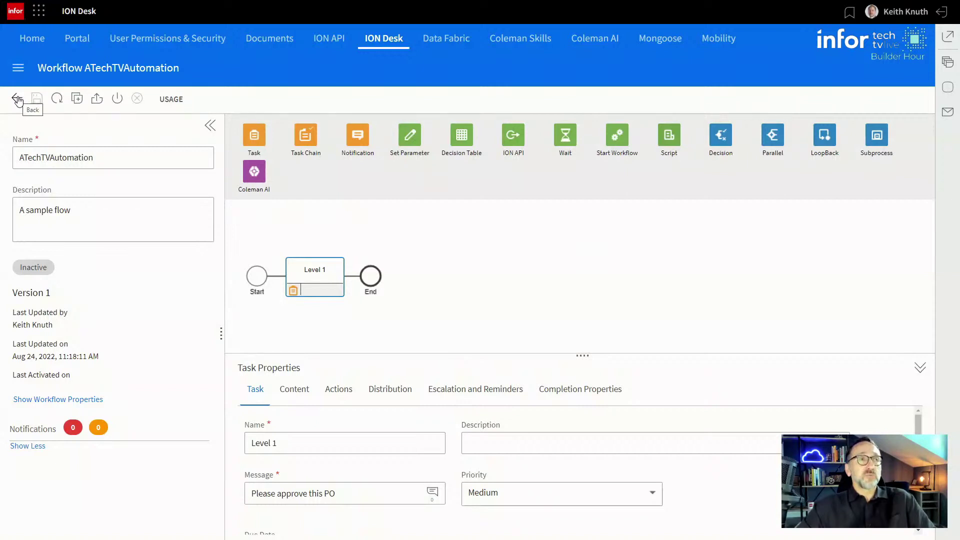
left_click(18, 70)
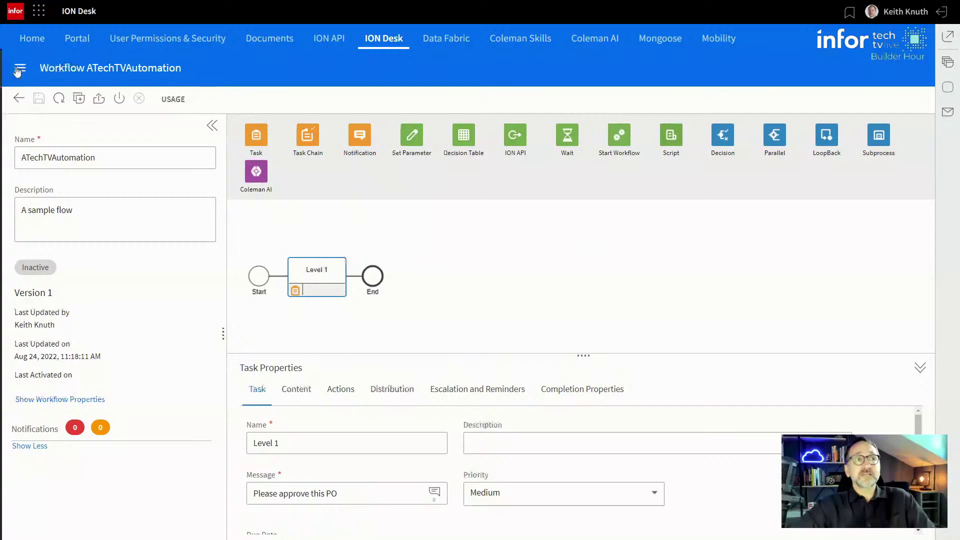
left_click(18, 70)
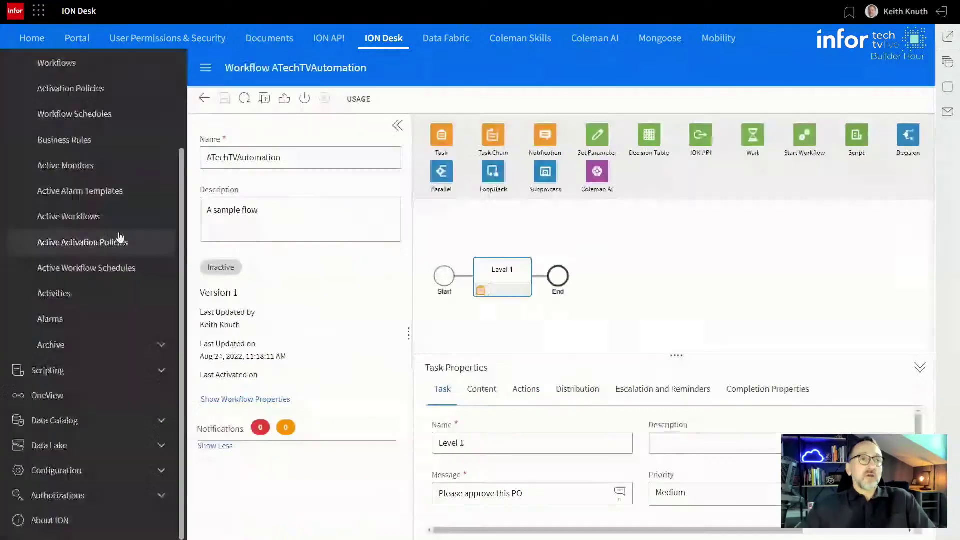
left_click(66, 497)
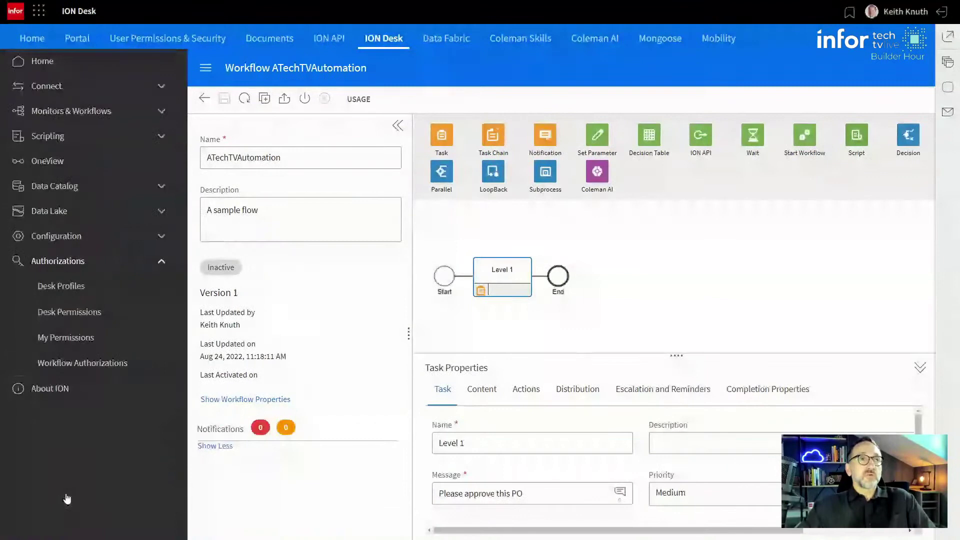
left_click(90, 367)
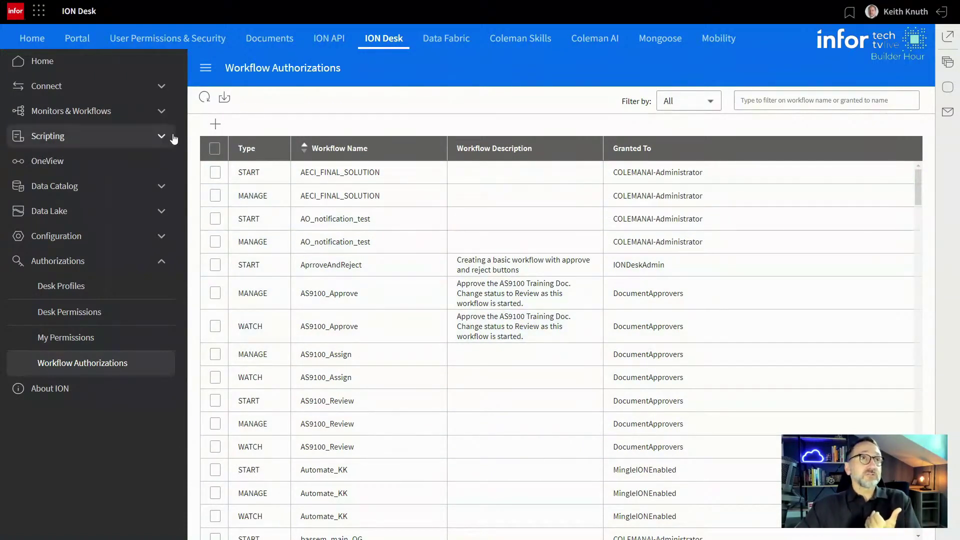
Add a workflow authorization of type START for the ATechTVAutomation workflow.
left_click(215, 125)
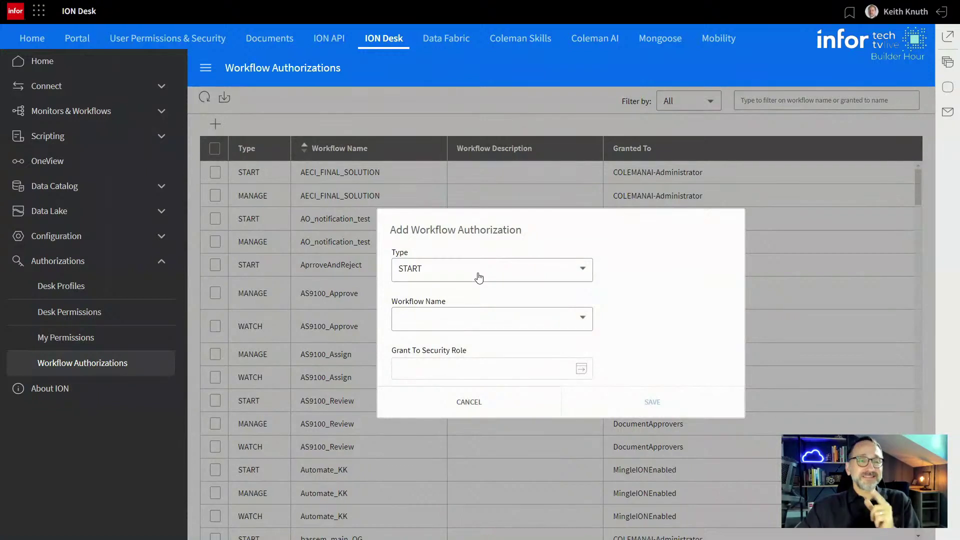
left_click(577, 320)
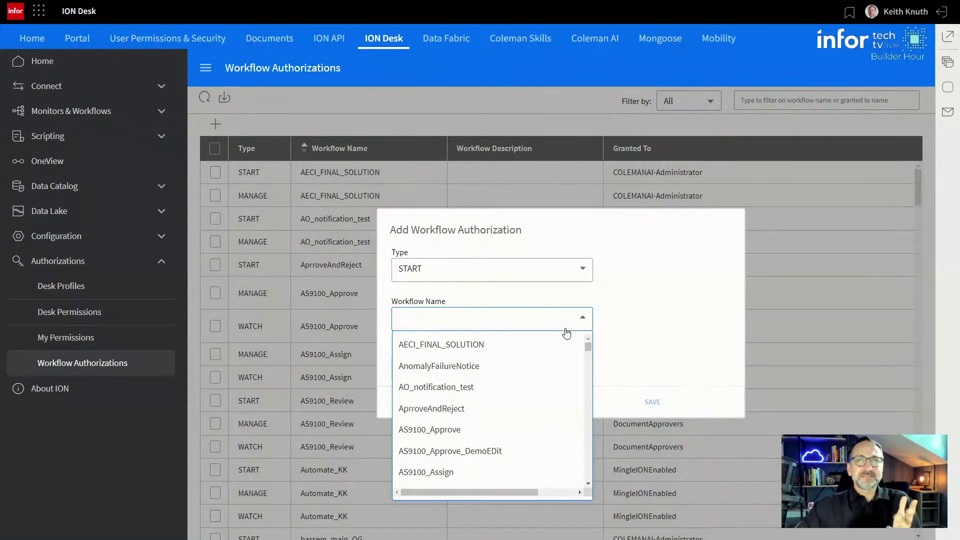
scroll(556, 367, "down", 2)
scroll(555, 370, "down", 3)
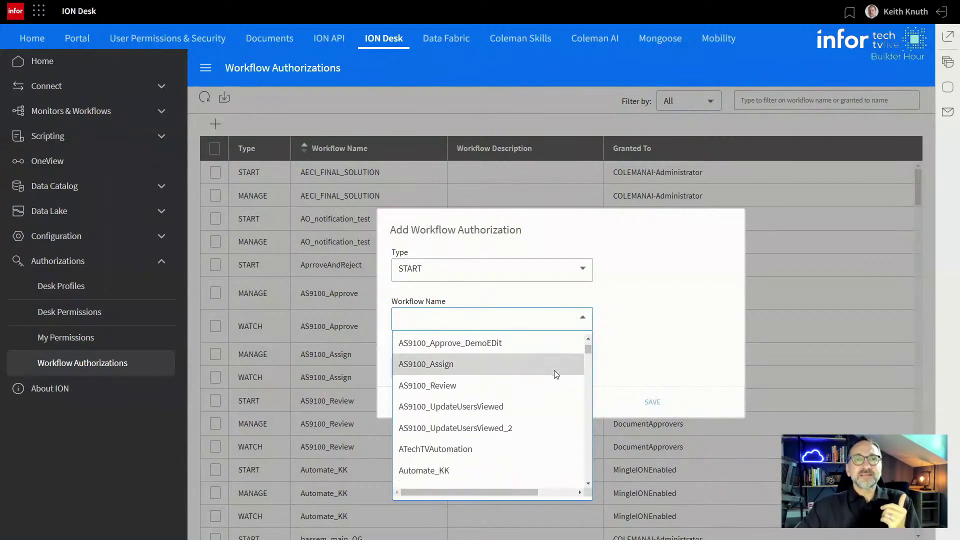
left_click(458, 361)
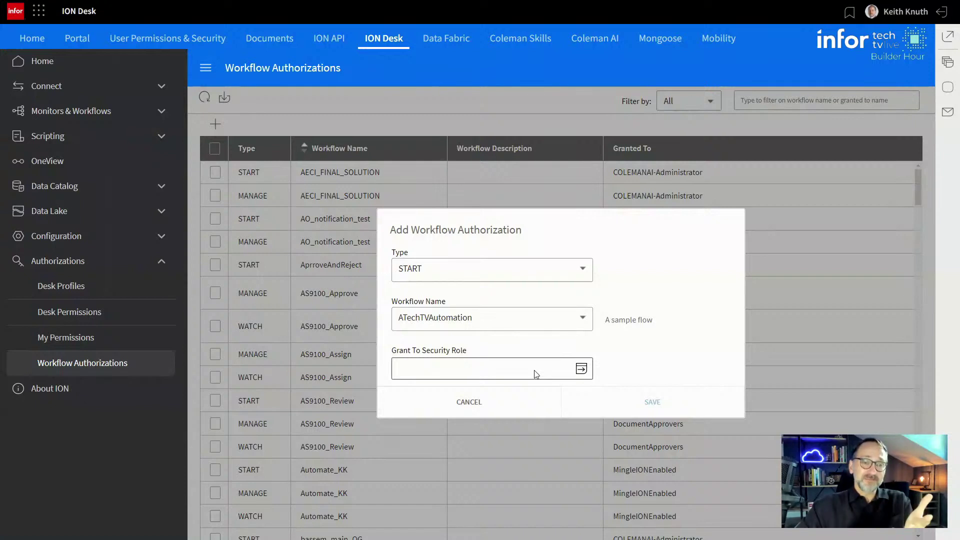
Grant the START authorization to the MingleIONEnabled security role, searching roles for "mingle", and save it.
left_click(582, 369)
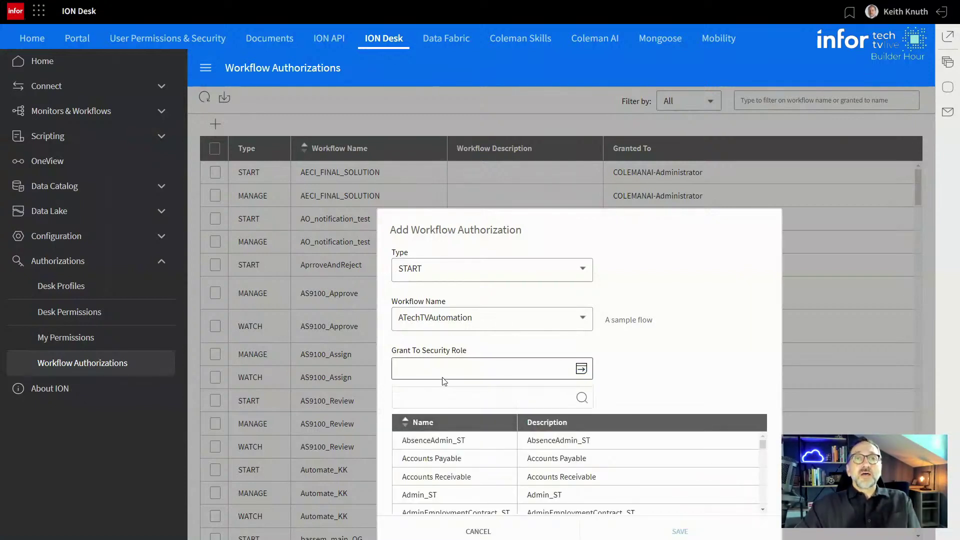
type("mingle")
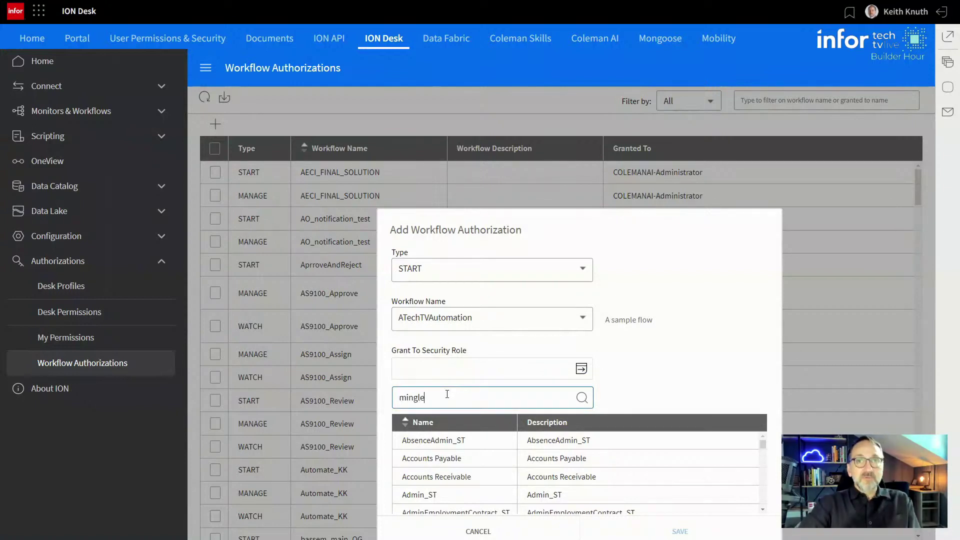
left_click(581, 398)
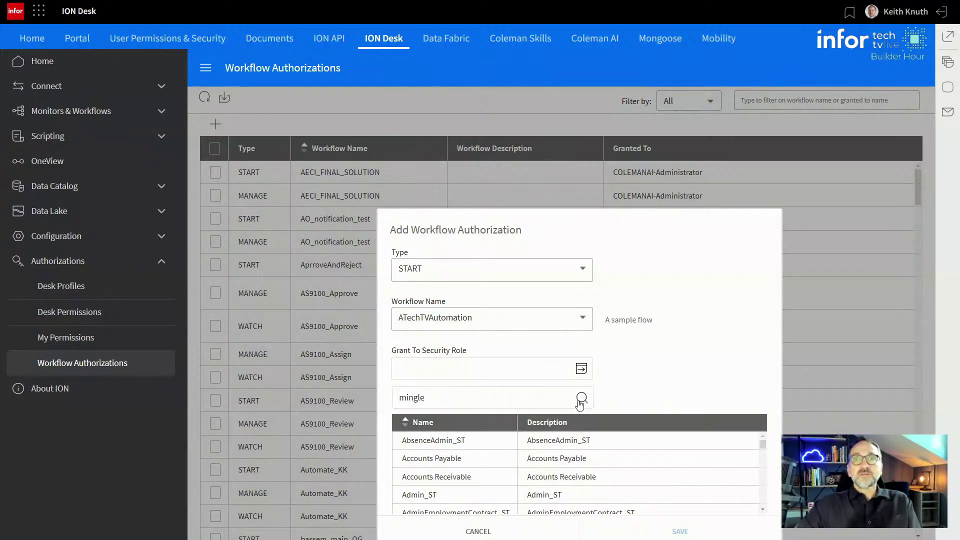
scroll(509, 444, "down", 2)
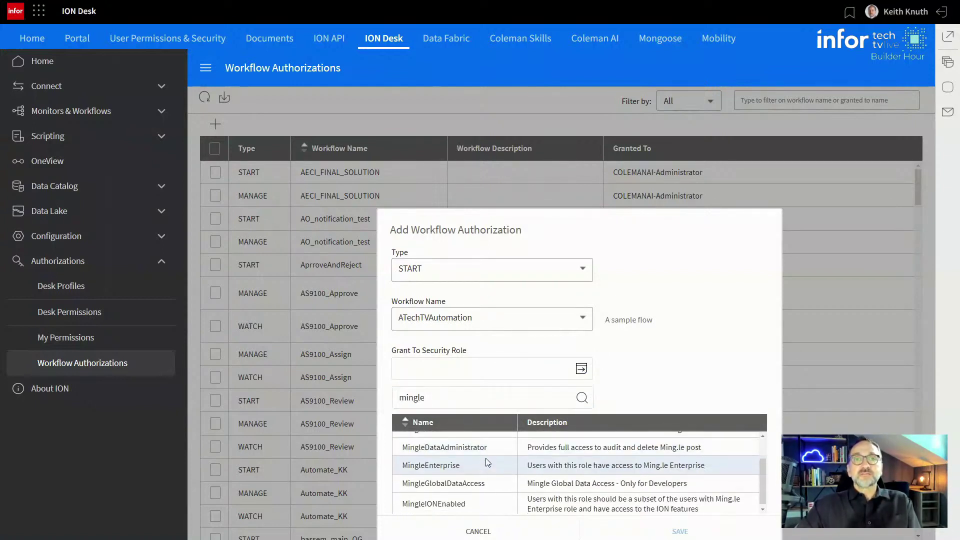
left_click(439, 503)
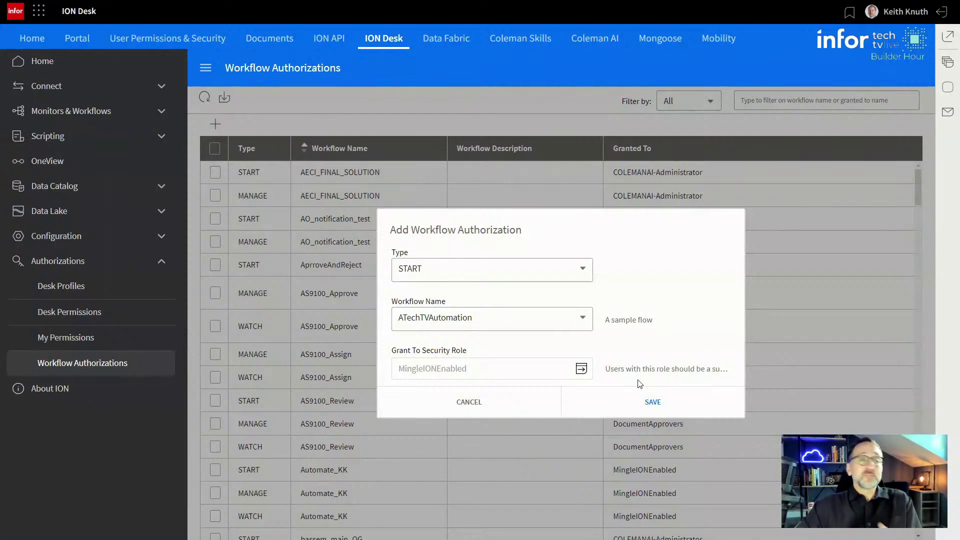
left_click(653, 399)
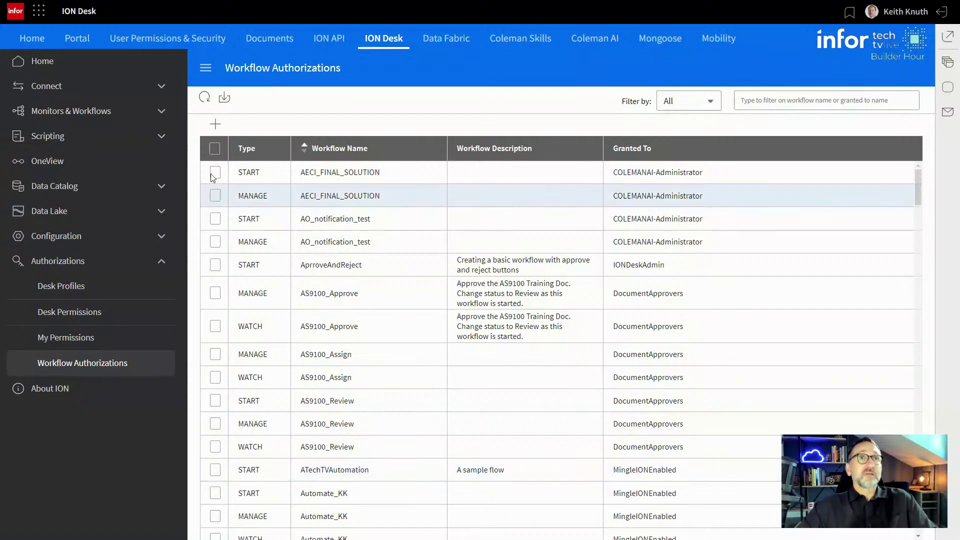
Add a second workflow authorization of type MANAGE for the ATechTVAutomation workflow.
left_click(215, 124)
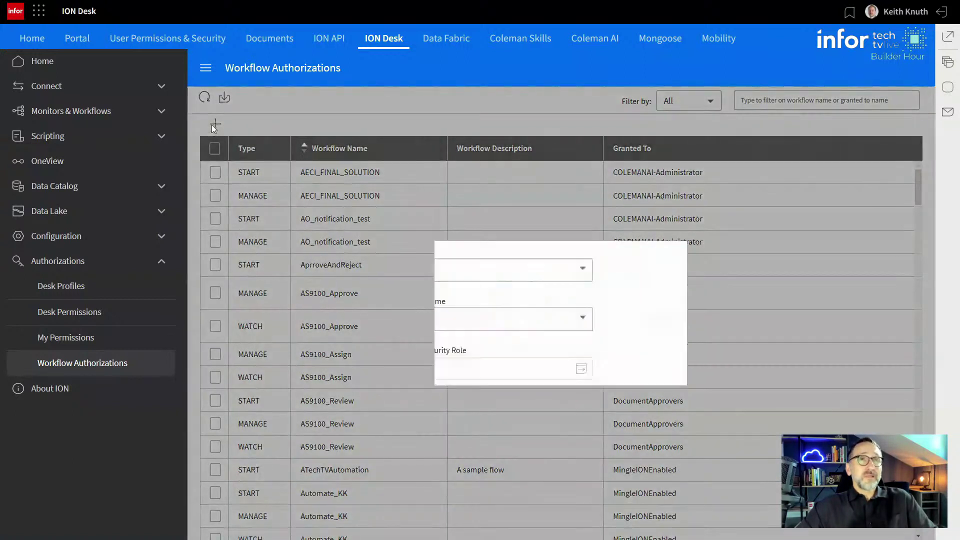
left_click(487, 271)
left_click(452, 315)
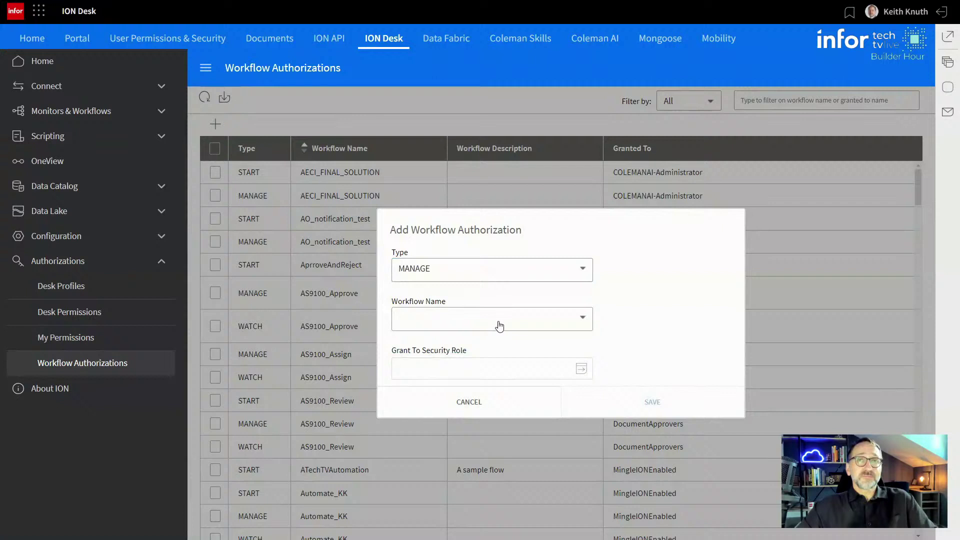
left_click(581, 320)
scroll(489, 405, "down", 2)
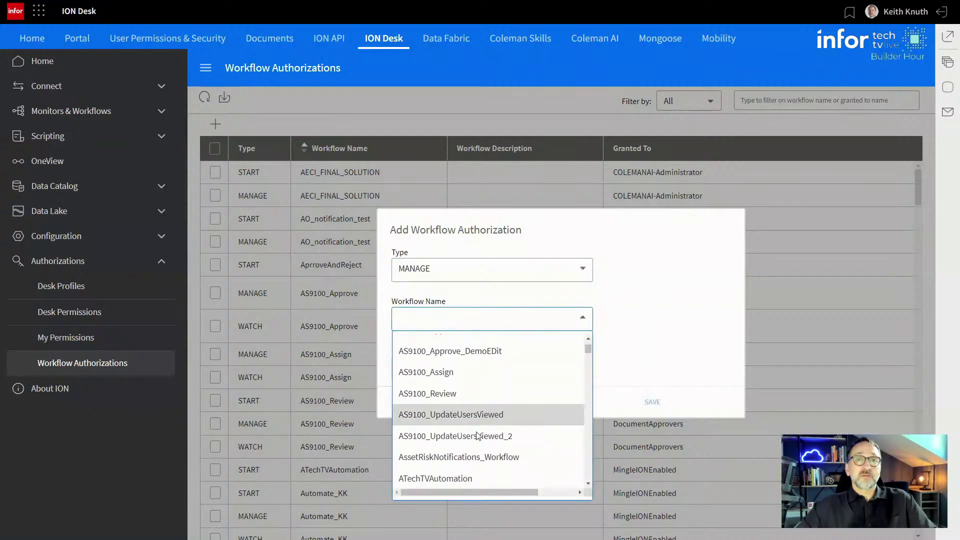
left_click(457, 476)
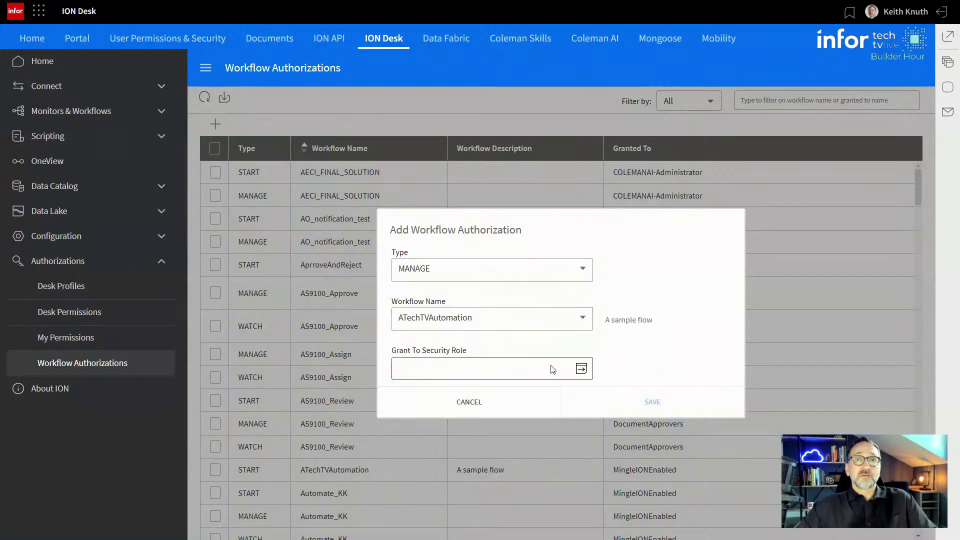
Grant the MANAGE authorization to the MingleIONEnabled security role, searching roles for "mingle", and save it.
left_click(582, 369)
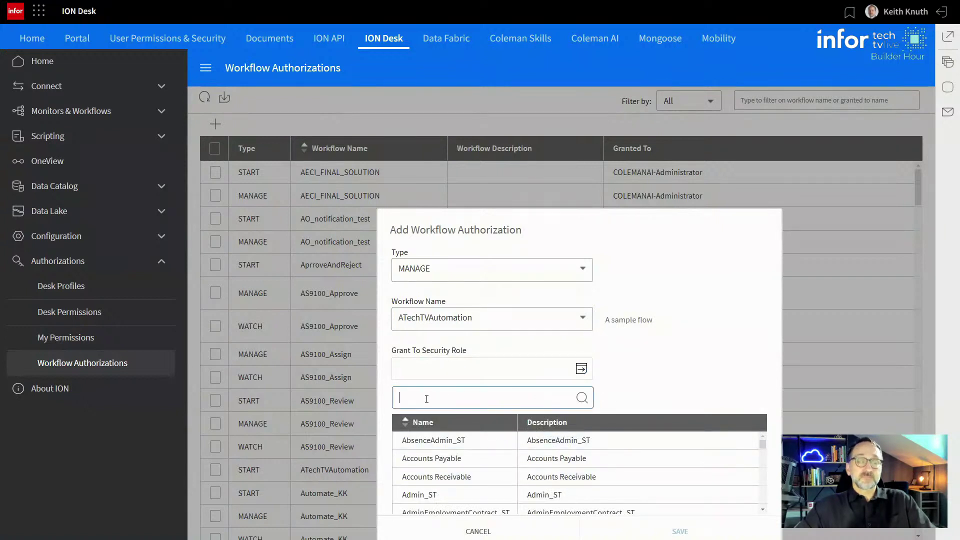
type("mingle")
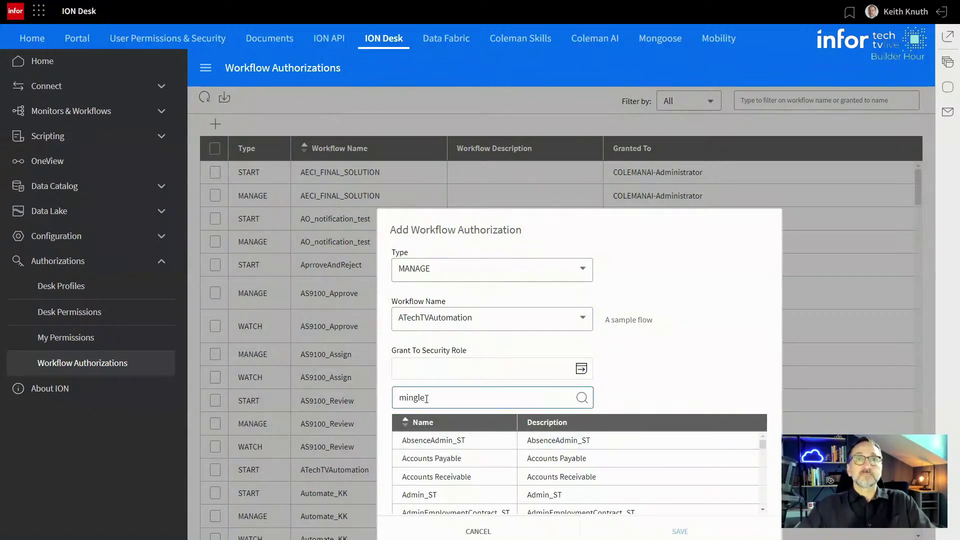
left_click(582, 398)
scroll(522, 450, "down", 3)
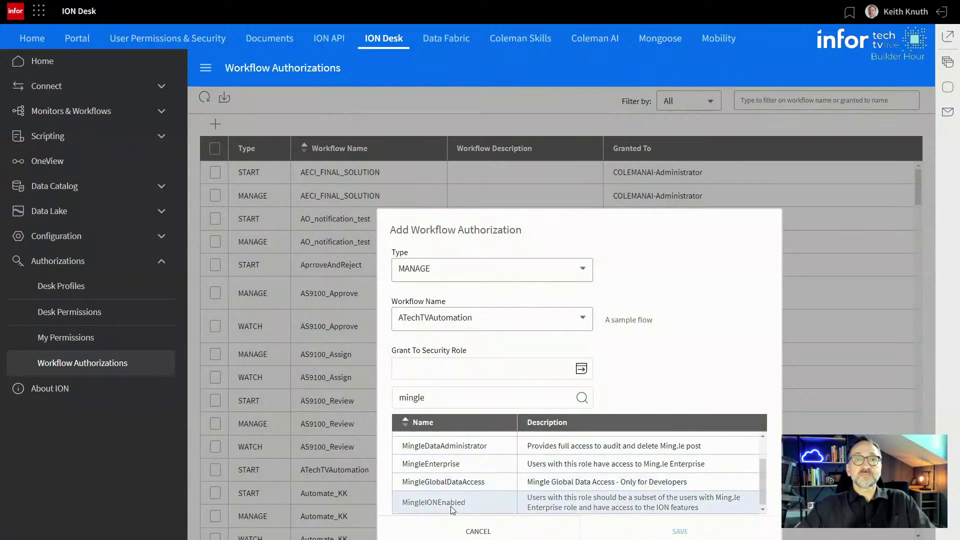
left_click(451, 506)
left_click(652, 404)
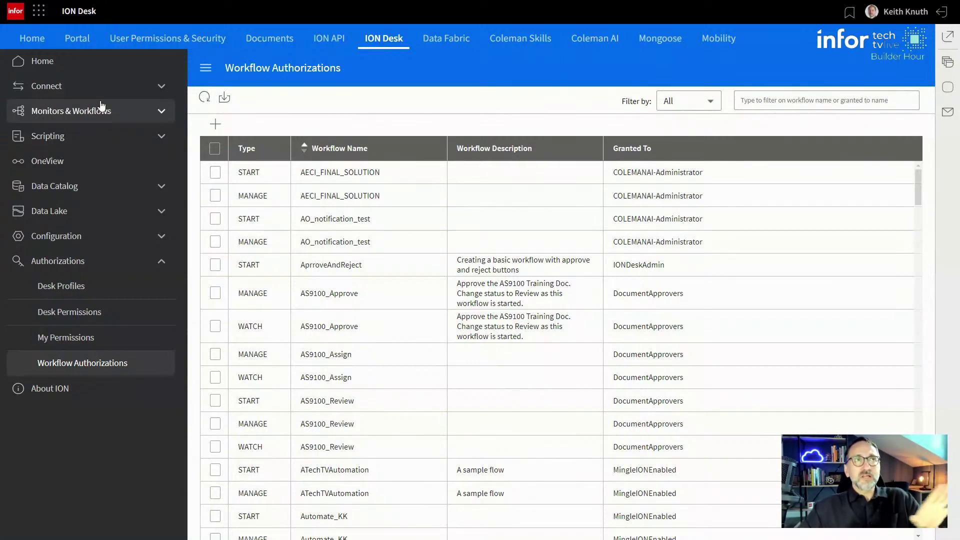
Switch to the Workflow workspace and check which workflows can be selected for starting, without starting one.
left_click(39, 11)
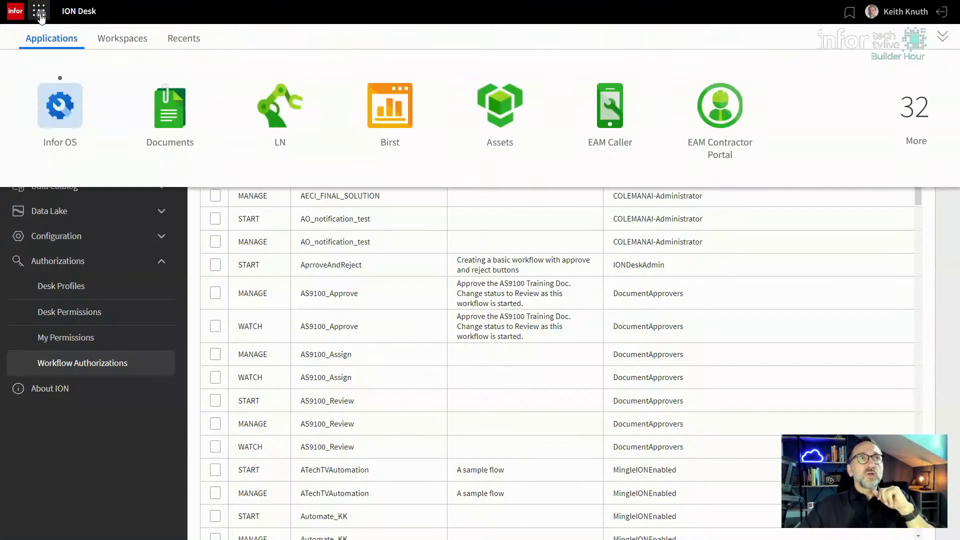
left_click(132, 46)
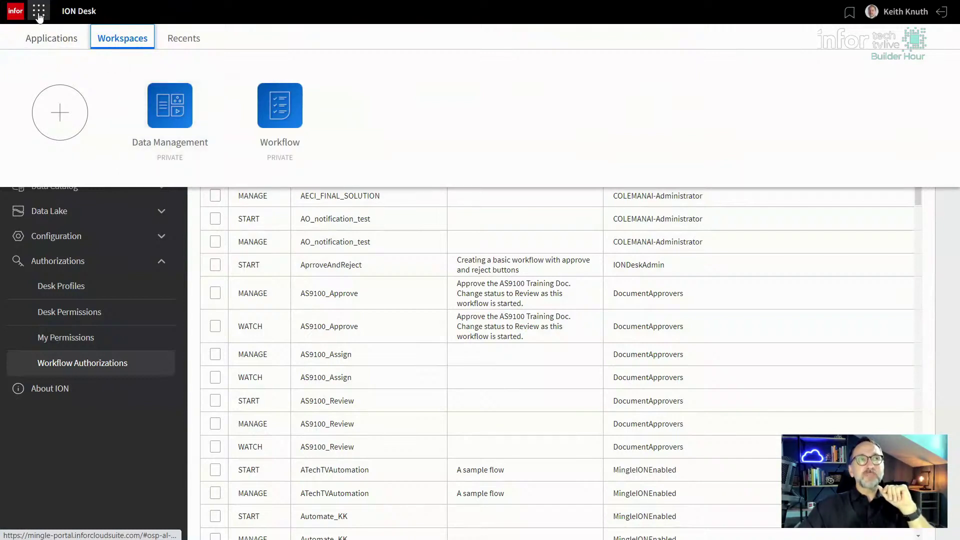
left_click(282, 115)
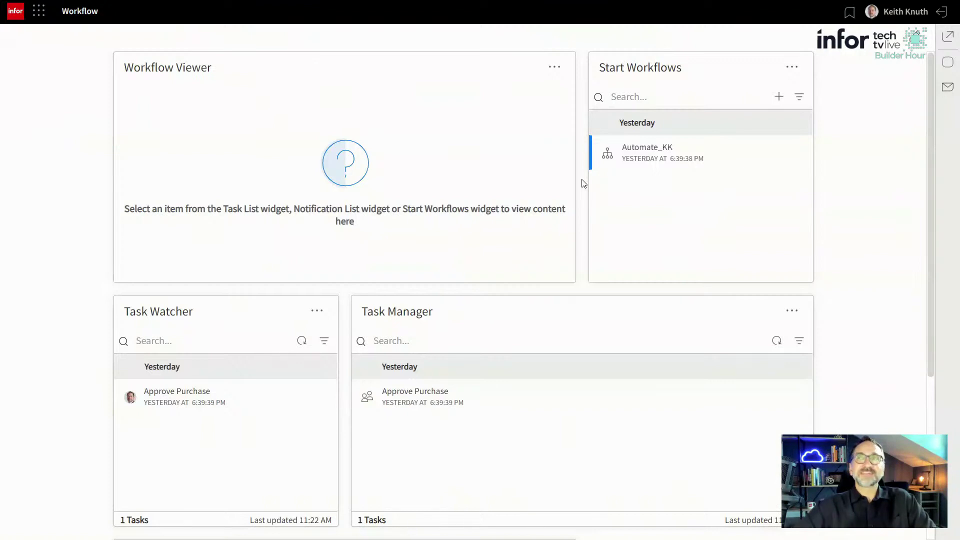
mouse_move(592, 167)
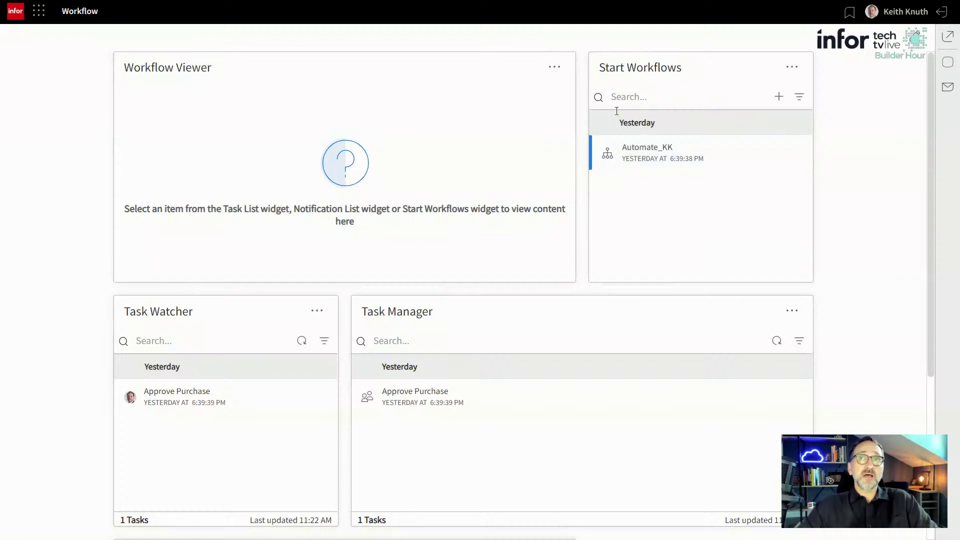
left_click(778, 97)
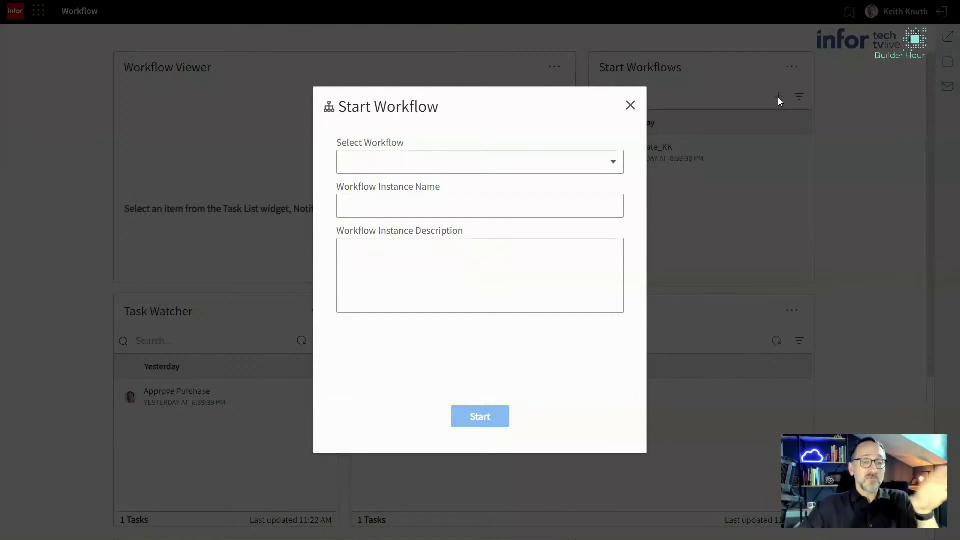
left_click(613, 162)
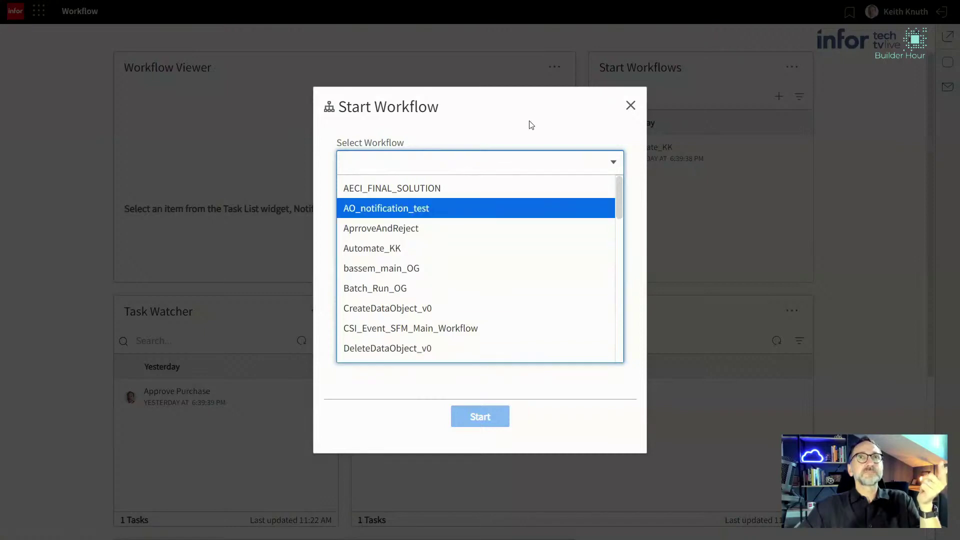
left_click(630, 105)
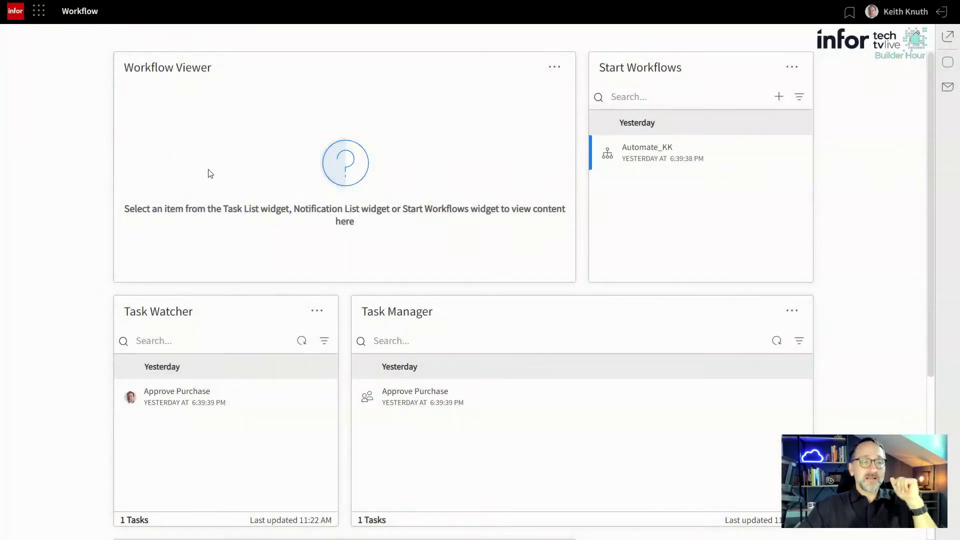
Activate the ATechTVAutomation workflow in ION Desk's workflow list and return to the Workflow workspace.
left_click(39, 12)
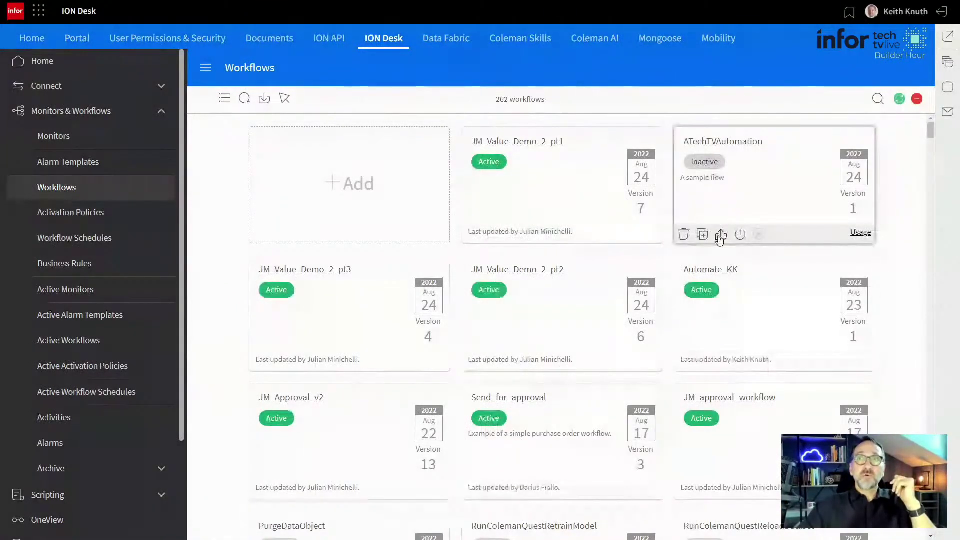
left_click(741, 235)
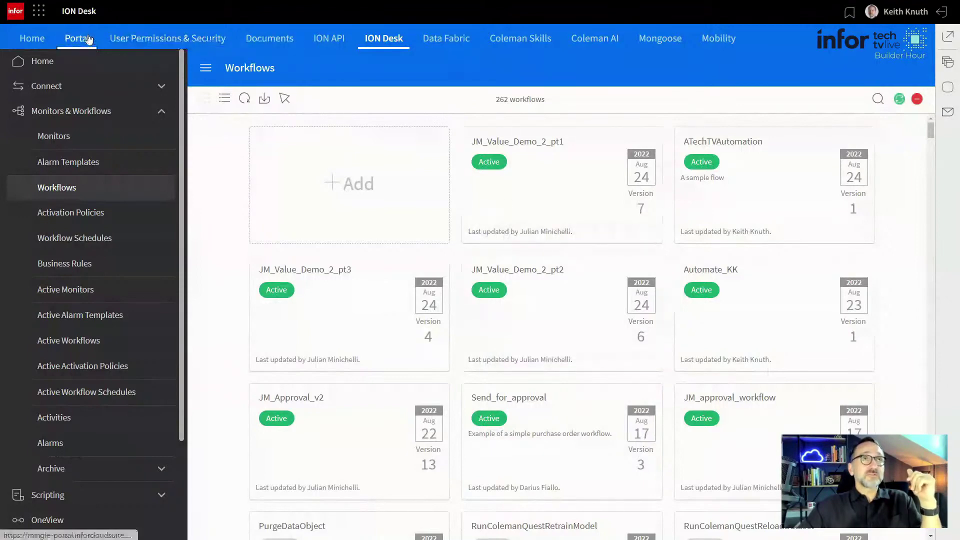
left_click(38, 11)
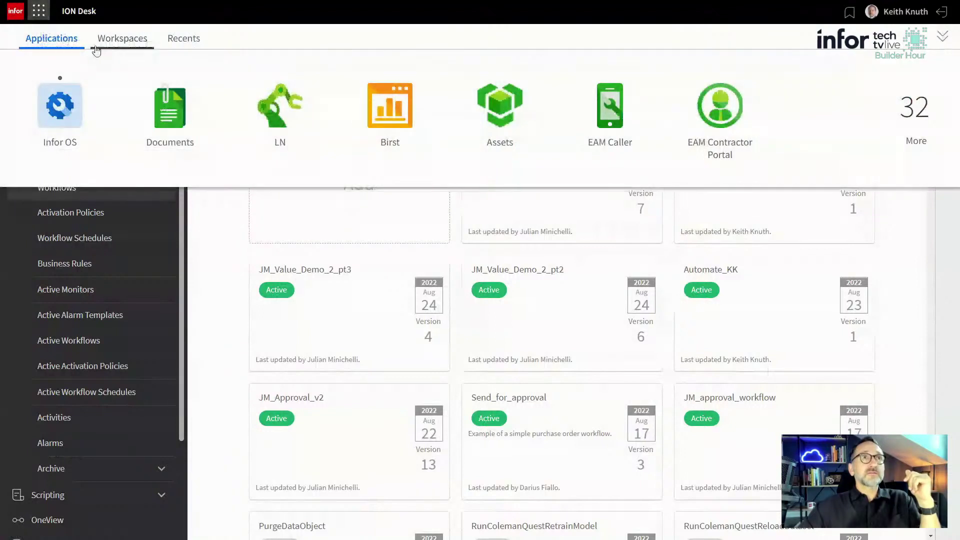
left_click(122, 39)
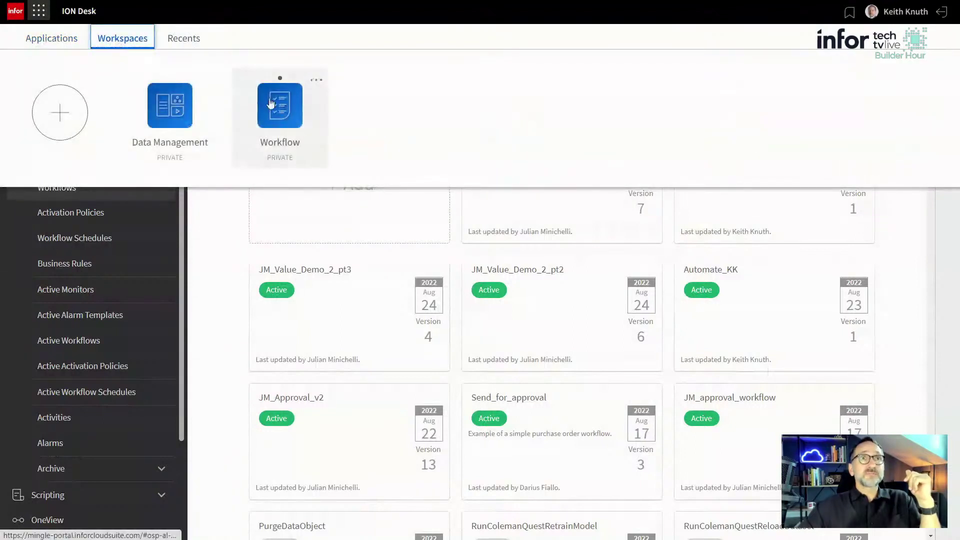
left_click(270, 103)
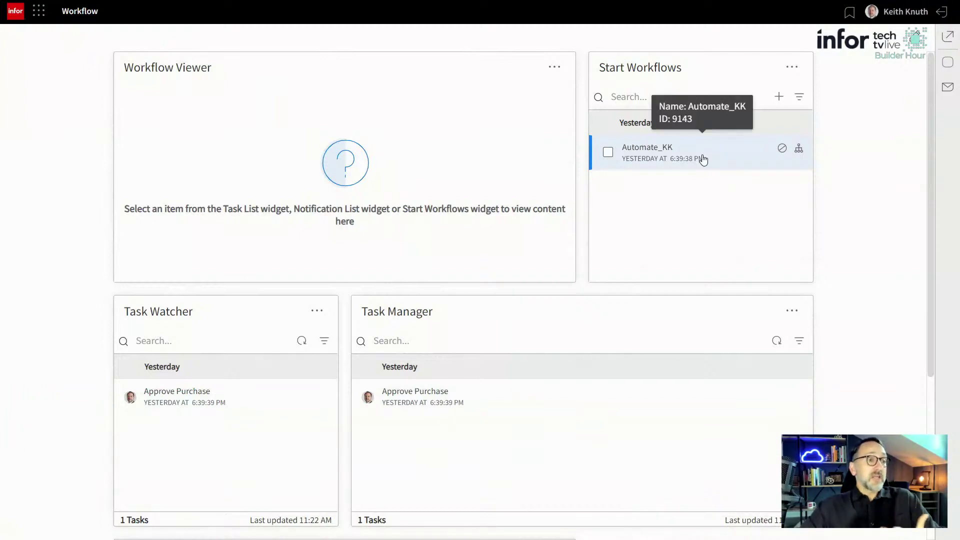
Start a new instance of the ATechTVAutomation workflow, keeping its default instance name and description and leaving the input parameters empty.
left_click(778, 97)
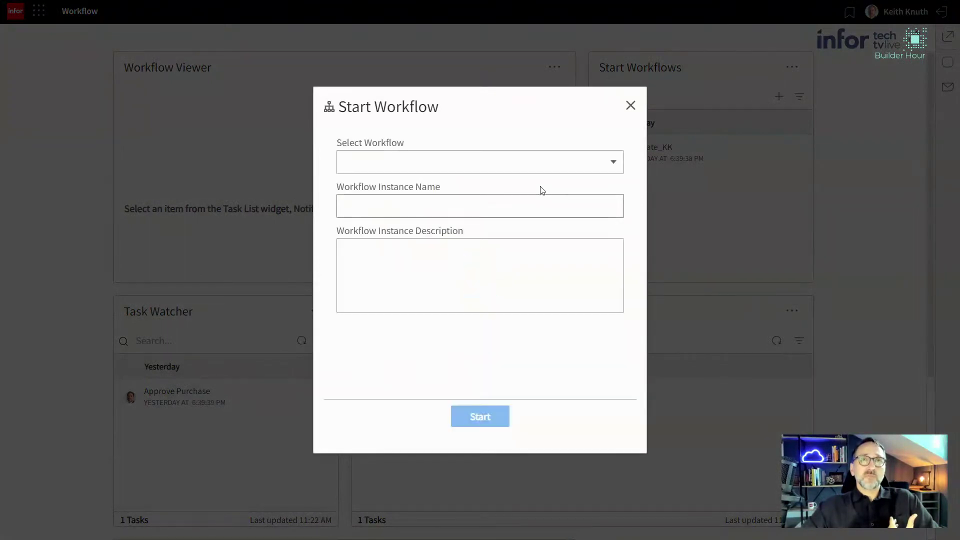
left_click(610, 163)
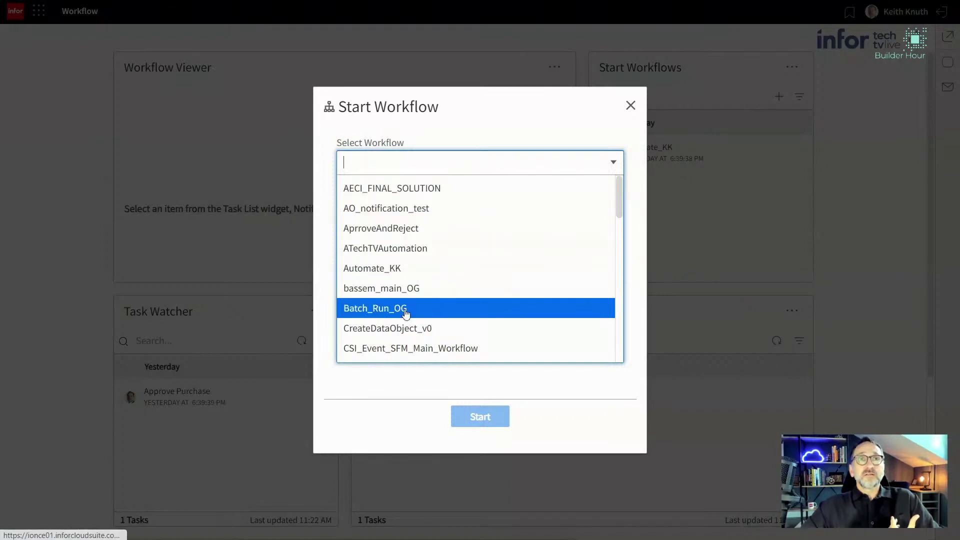
left_click(393, 248)
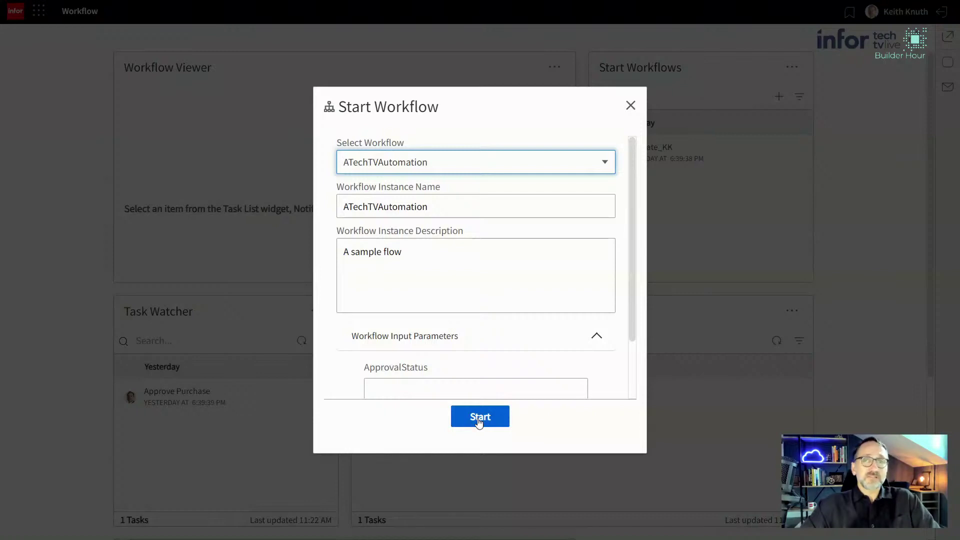
left_click(479, 419)
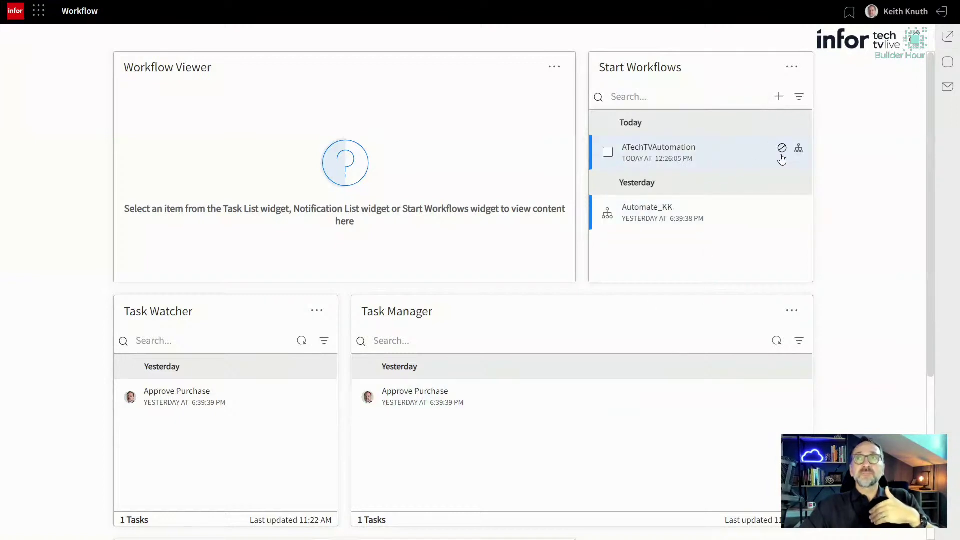
Display the started ATechTVAutomation instance in the Workflow Viewer and examine the legend of status colours.
left_click(799, 149)
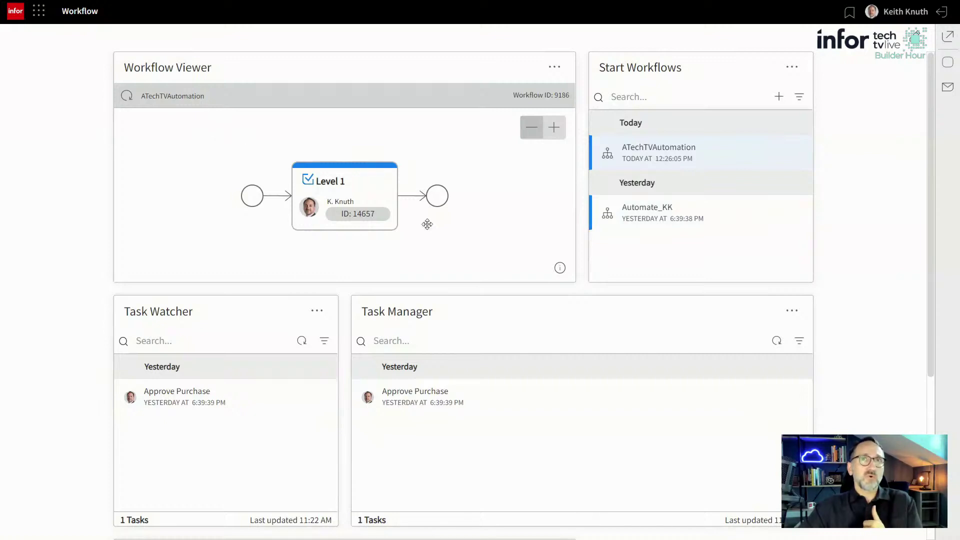
left_click(559, 270)
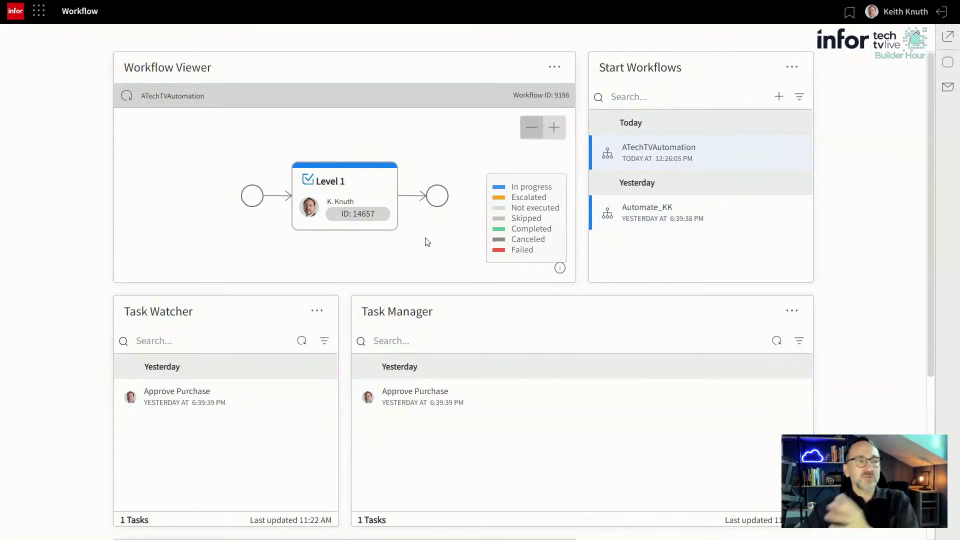
left_click(408, 266)
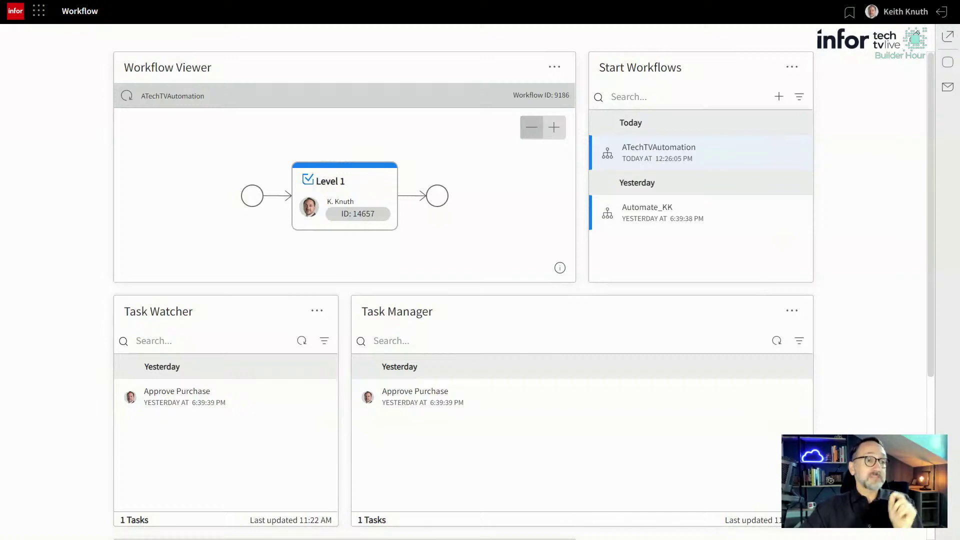
Open the "Please approve this PO" task from the inbox and examine its available actions and workflow progress.
left_click(948, 89)
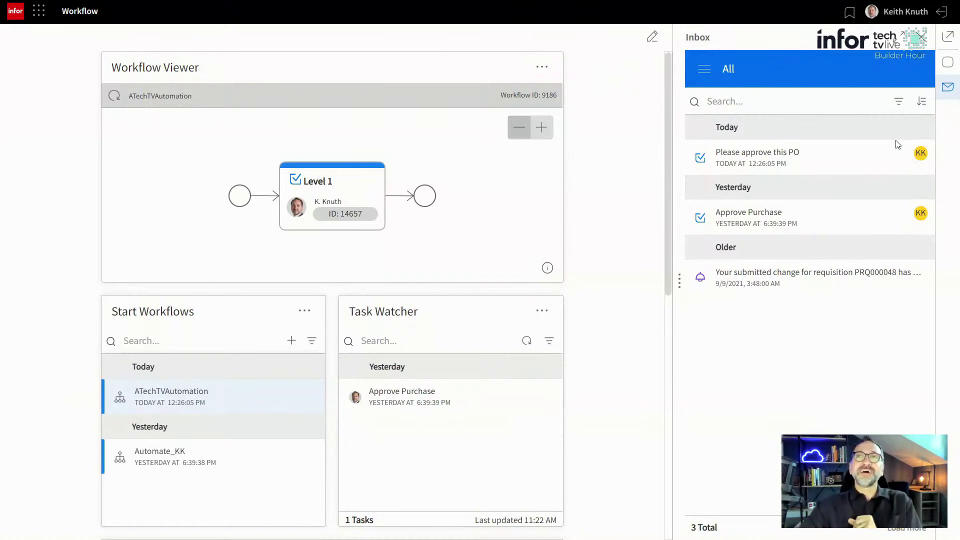
left_click(774, 160)
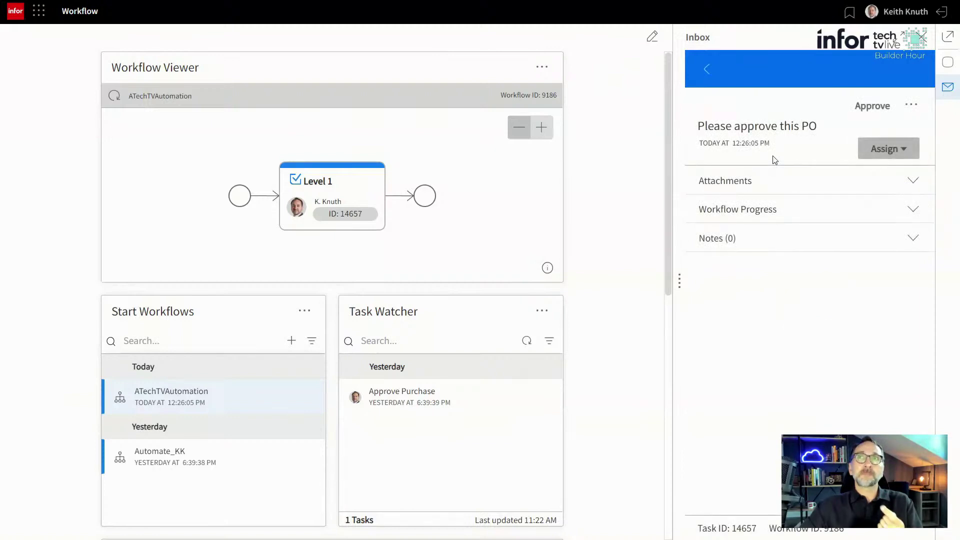
left_click(911, 106)
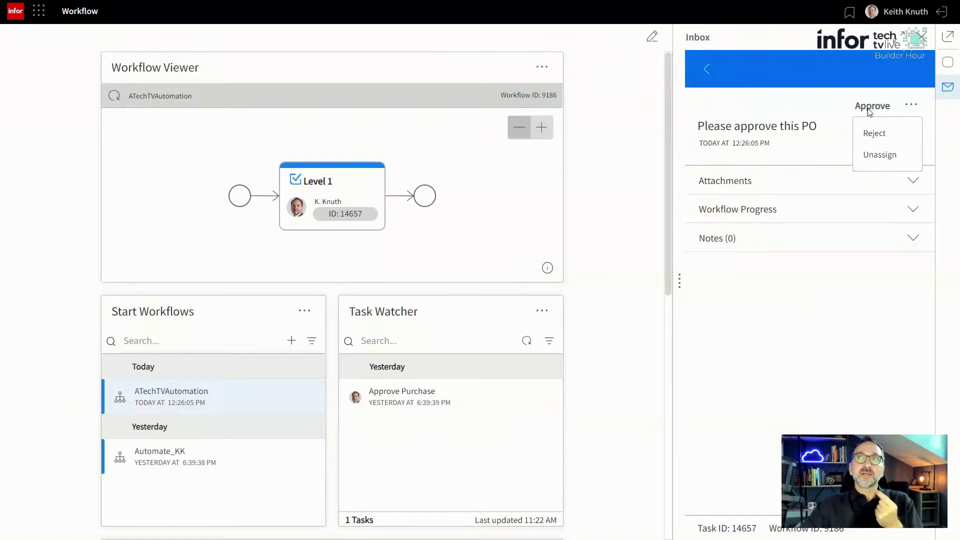
left_click(817, 112)
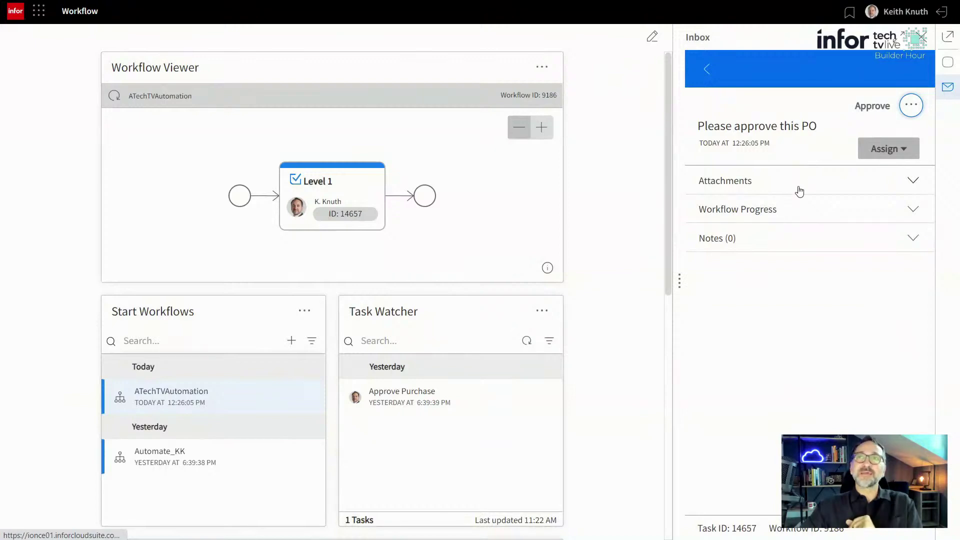
left_click(912, 214)
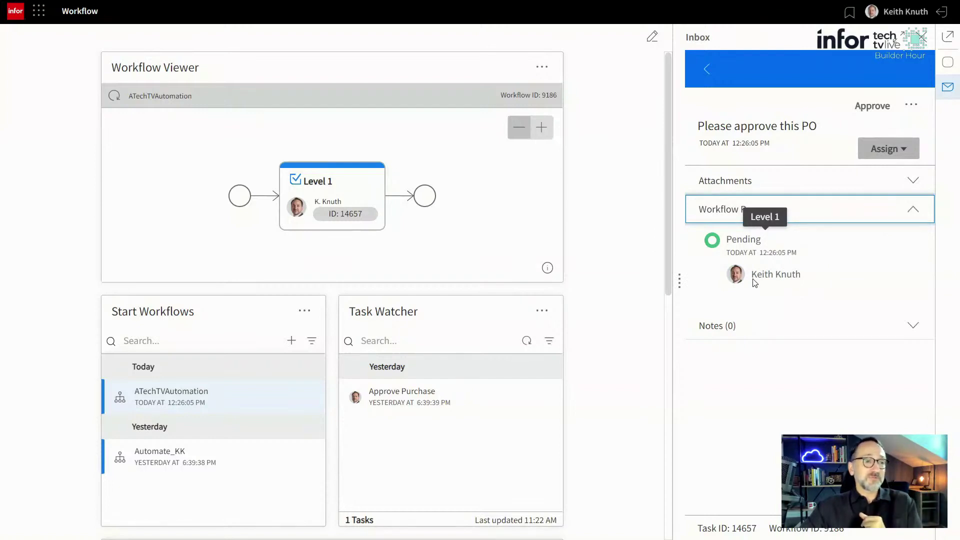
Add and save the note "I approve this PO because....." on the "Please approve this PO" task.
left_click(919, 326)
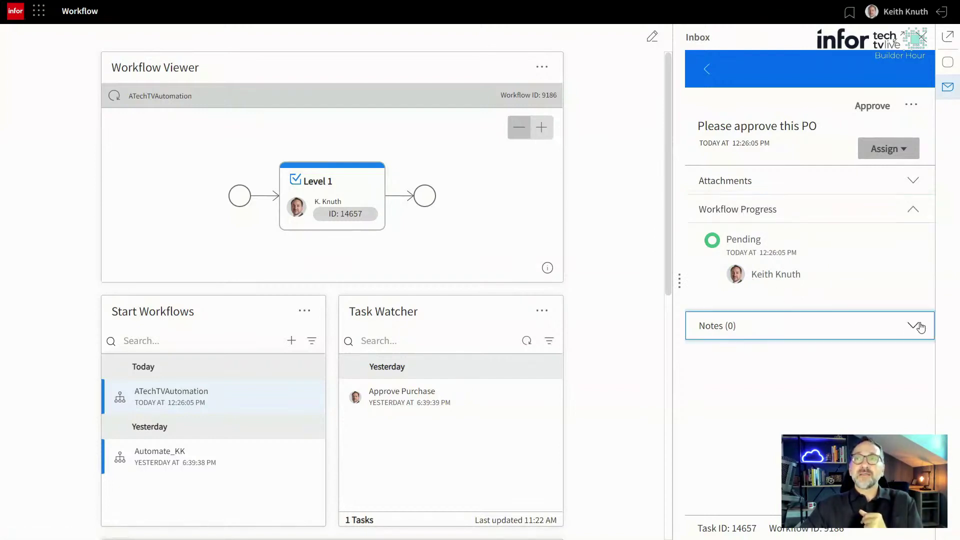
left_click(750, 380)
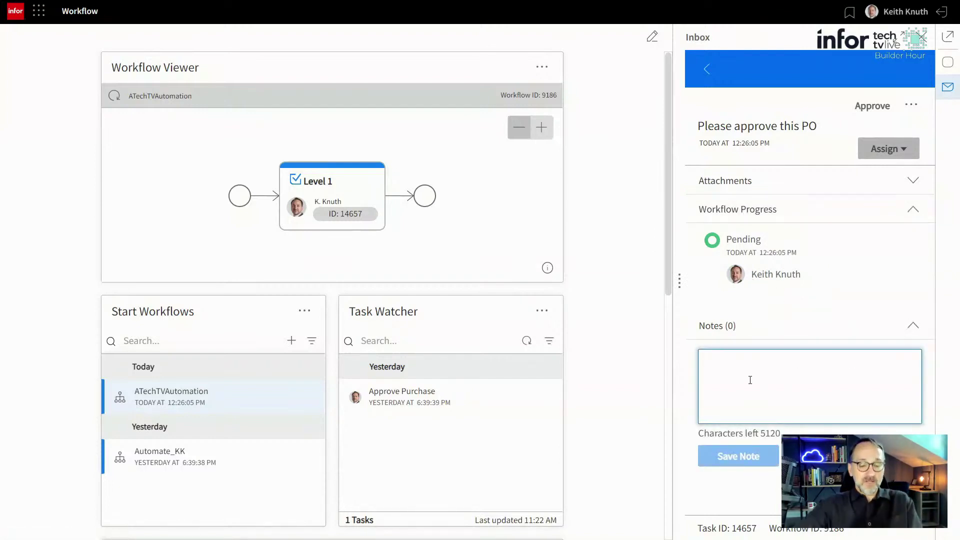
type("I appr")
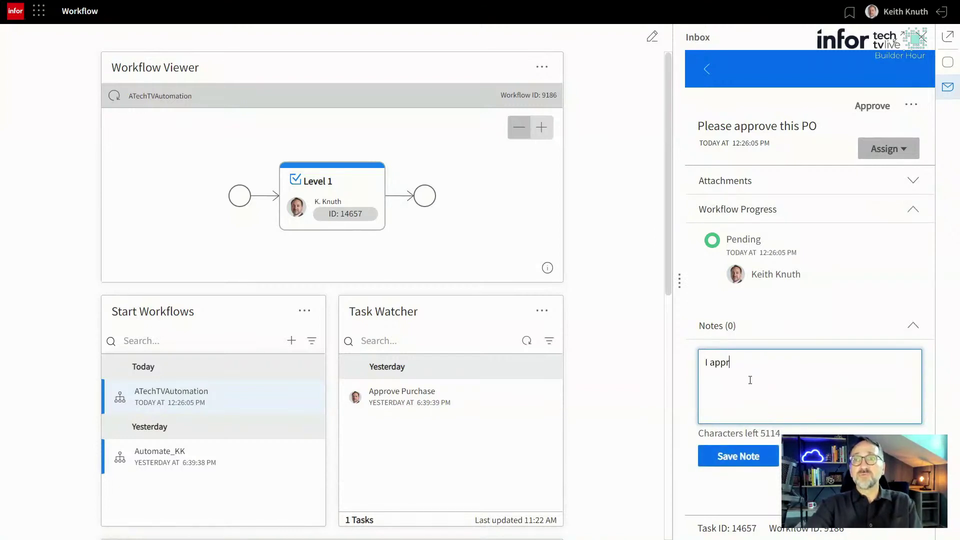
type("ove this PO becau")
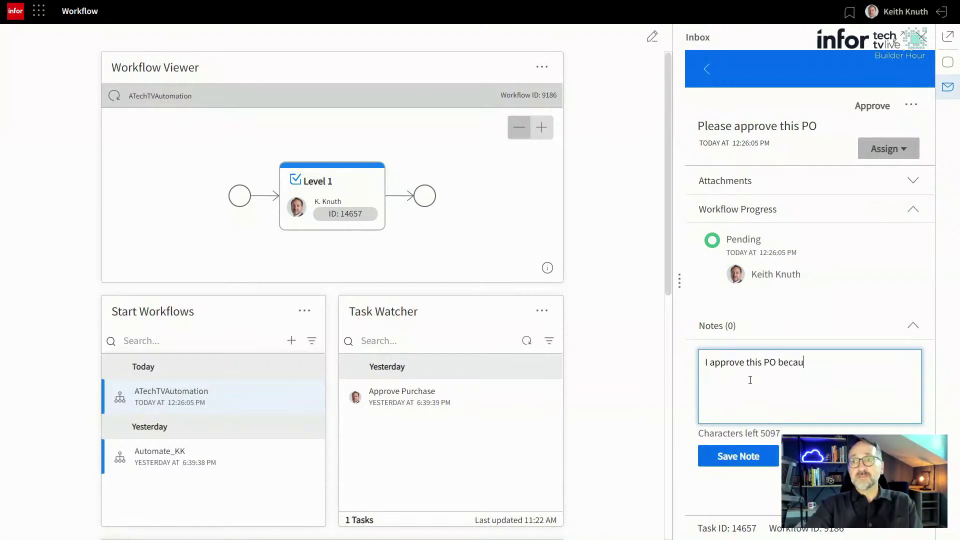
type("se.....")
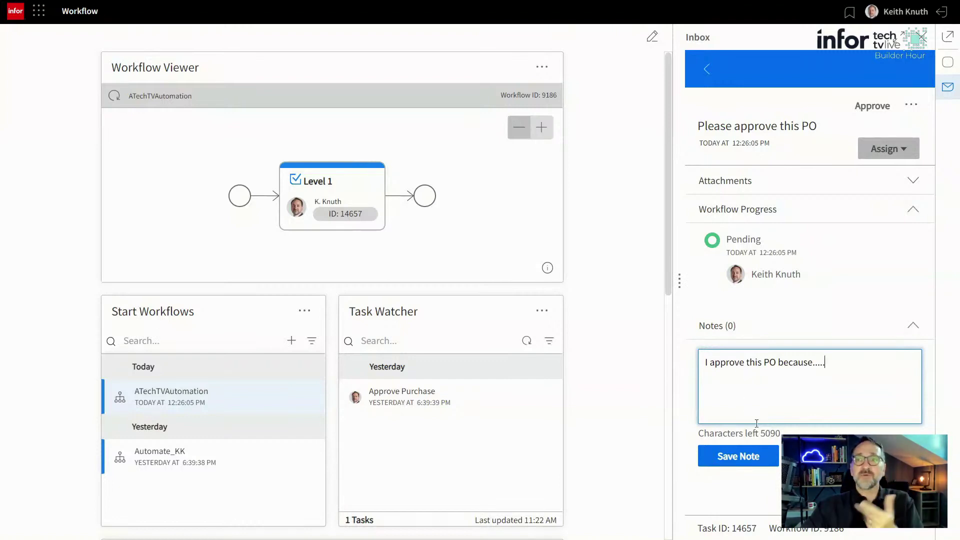
left_click(744, 455)
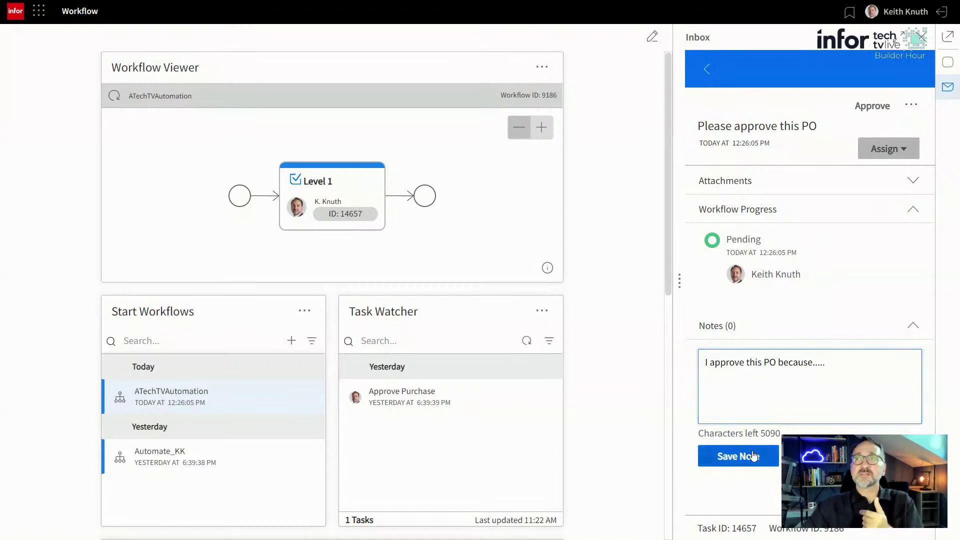
Approve the "Please approve this PO" task, check the remaining inbox items and close the inbox.
left_click(864, 105)
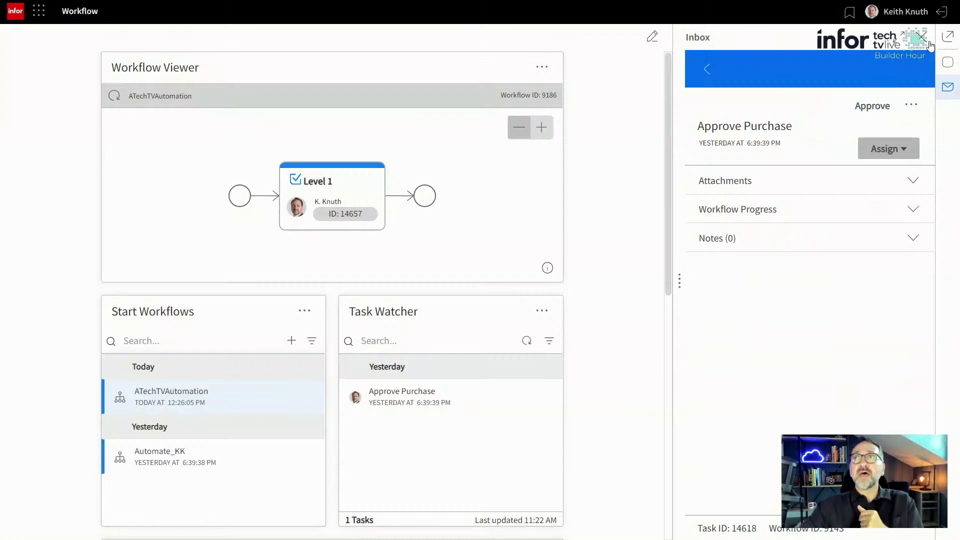
left_click(948, 89)
left_click(949, 93)
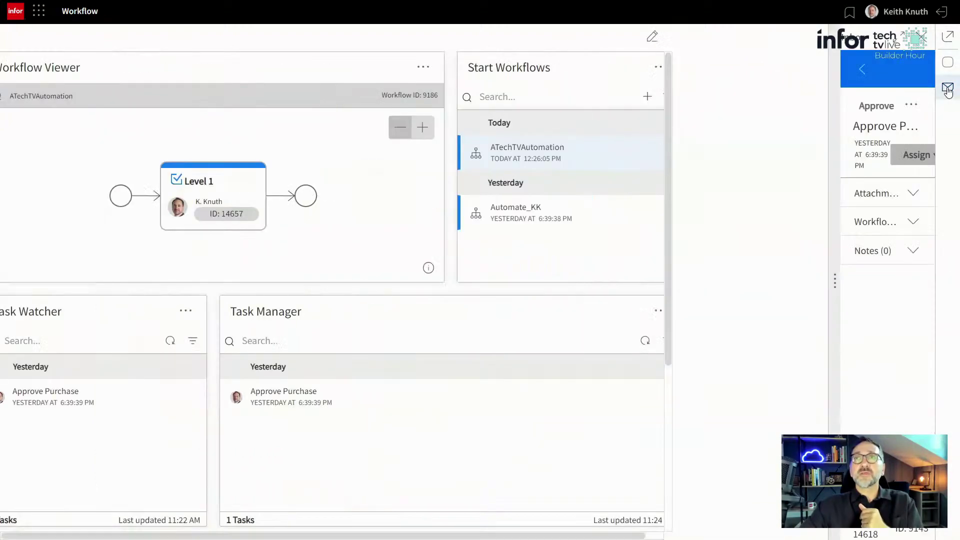
left_click(707, 69)
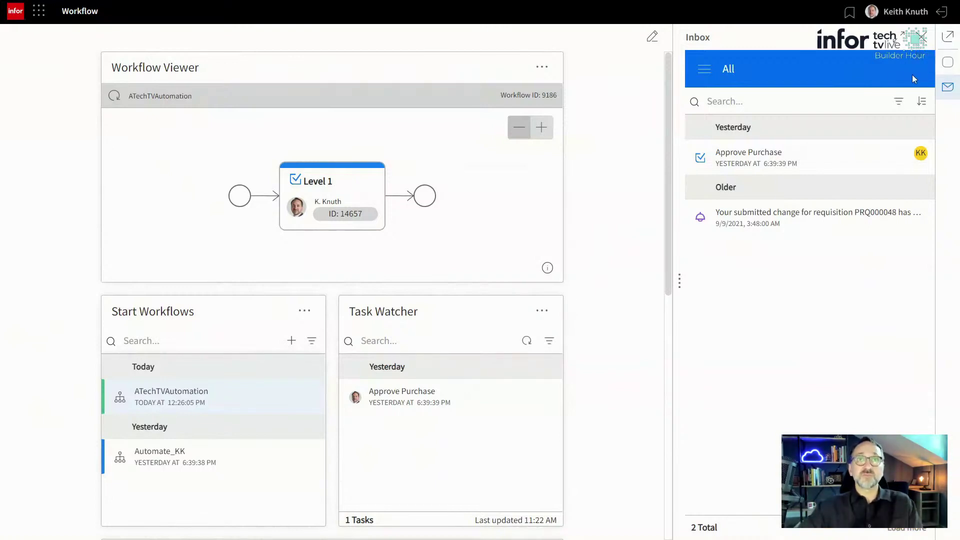
left_click(923, 38)
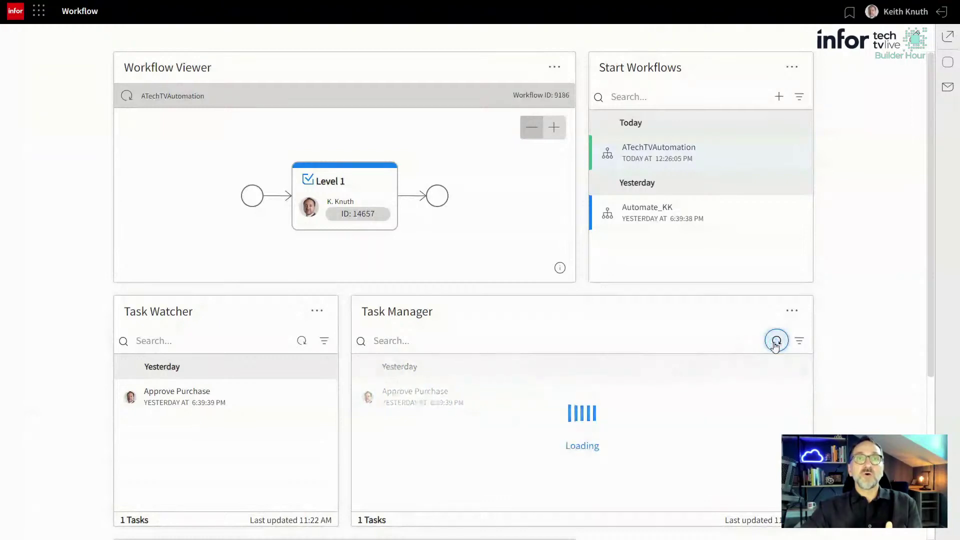
Review the Task Manager widget's configuration options and save them without changes.
left_click(791, 313)
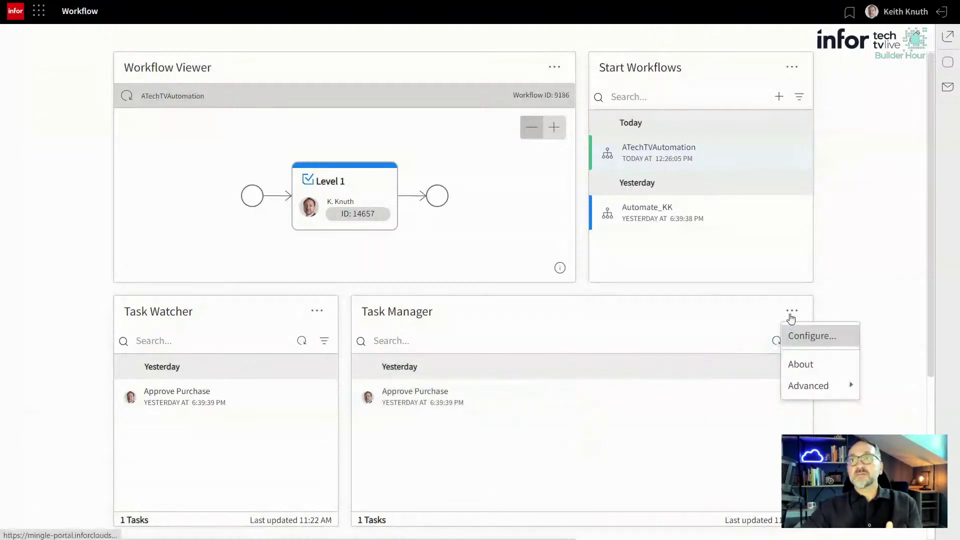
left_click(805, 344)
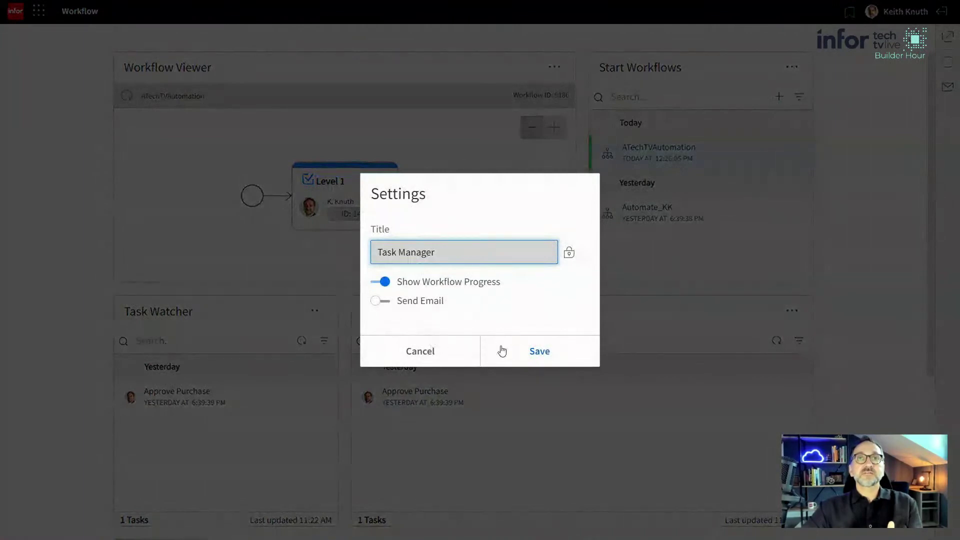
left_click(520, 350)
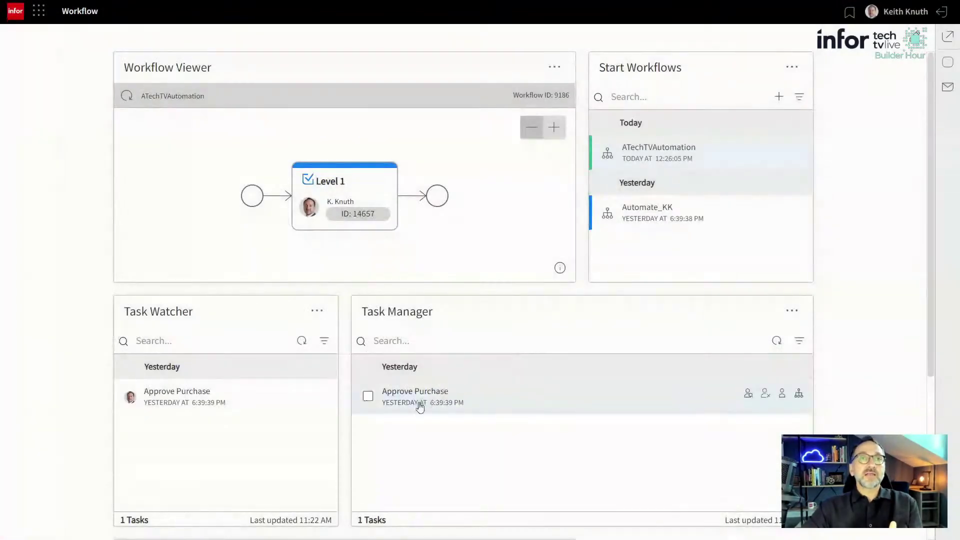
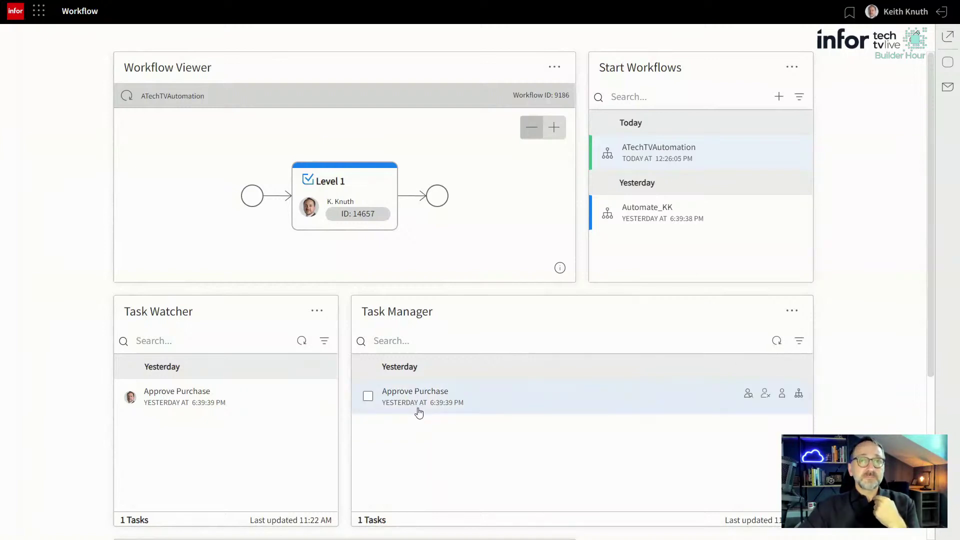
Open the Approve Purchase task from Task Manager and add another user to its distribution list without sending an email.
left_click(419, 411)
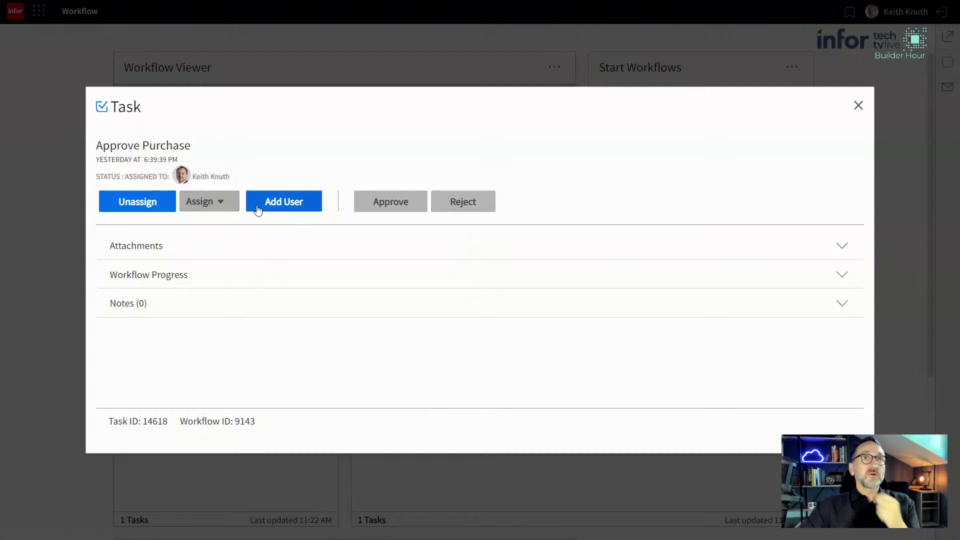
left_click(226, 205)
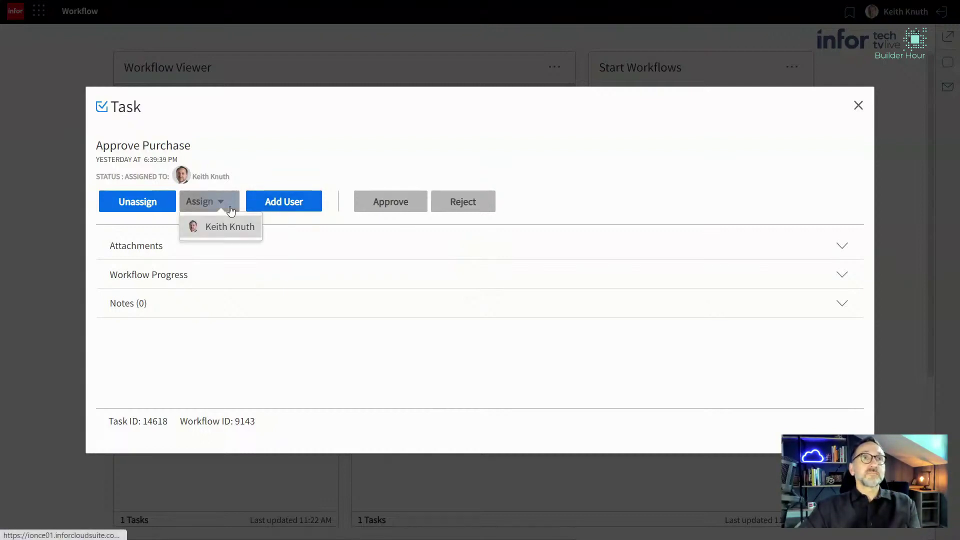
left_click(266, 204)
left_click(143, 275)
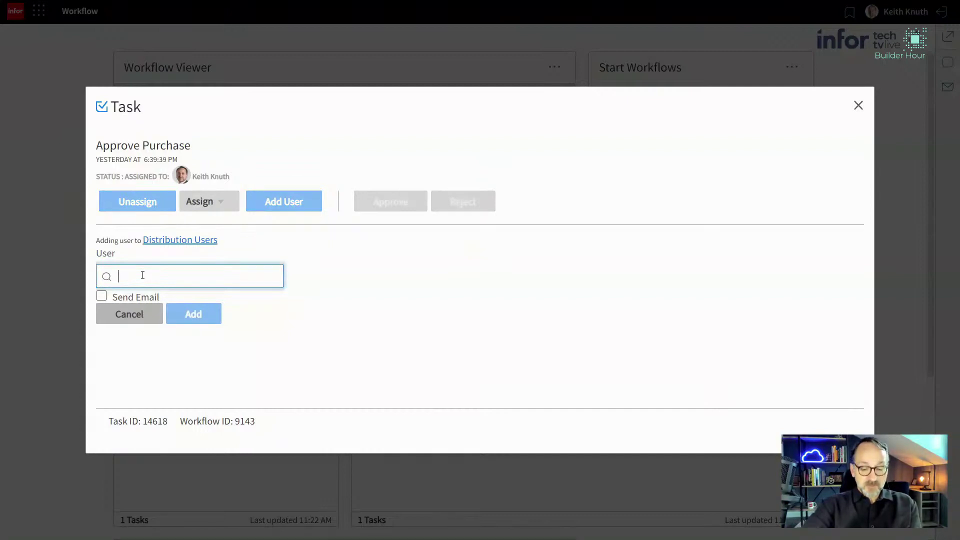
type("sam")
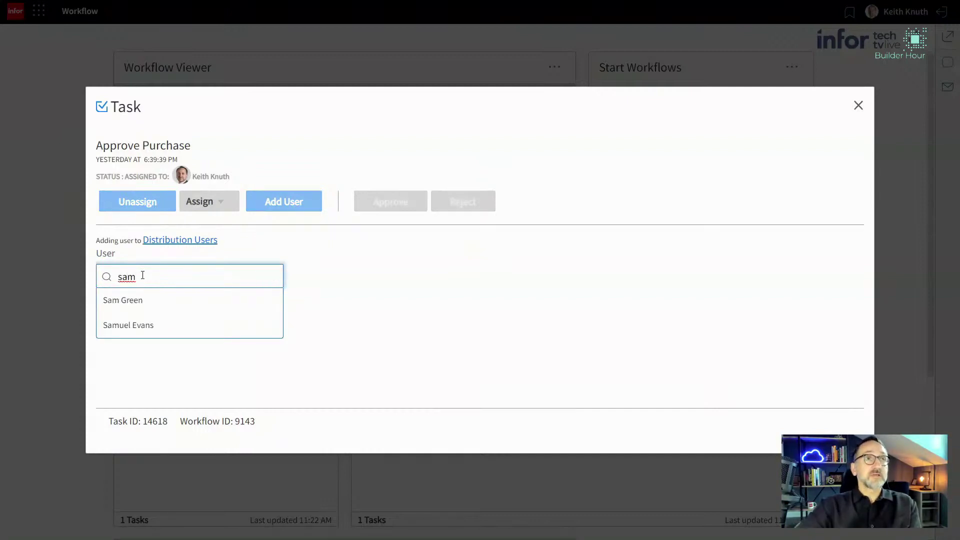
left_click(137, 305)
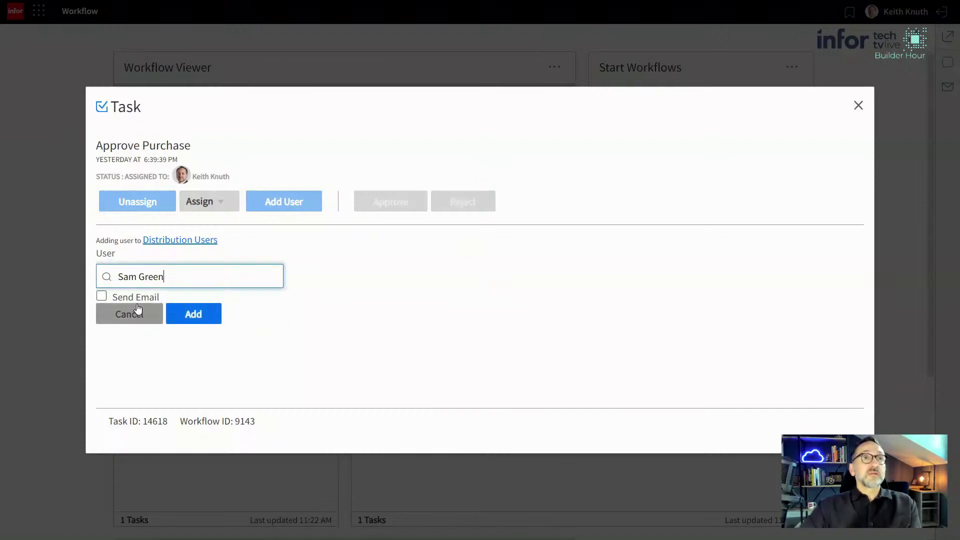
left_click(195, 313)
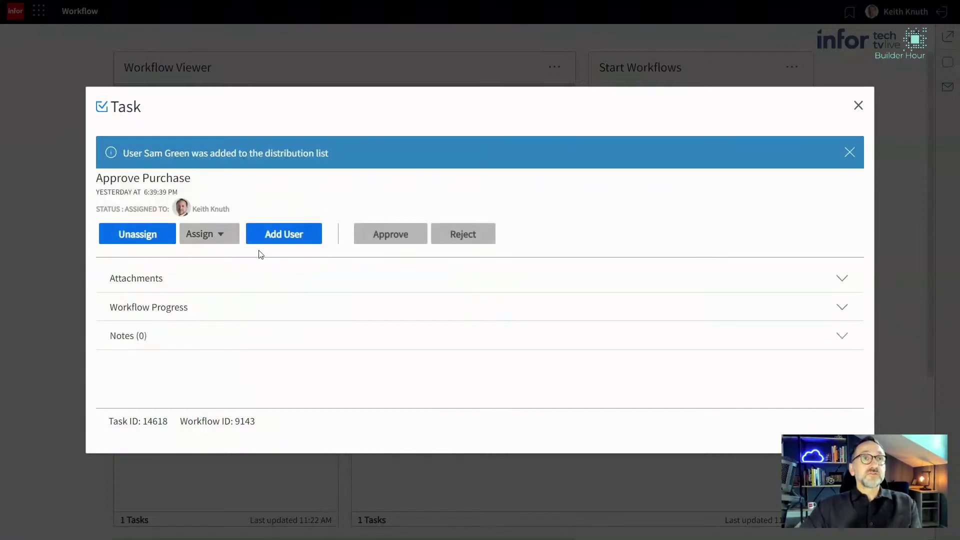
Reassign the Approve Purchase task to the newly added user and close the task.
left_click(219, 240)
left_click(222, 247)
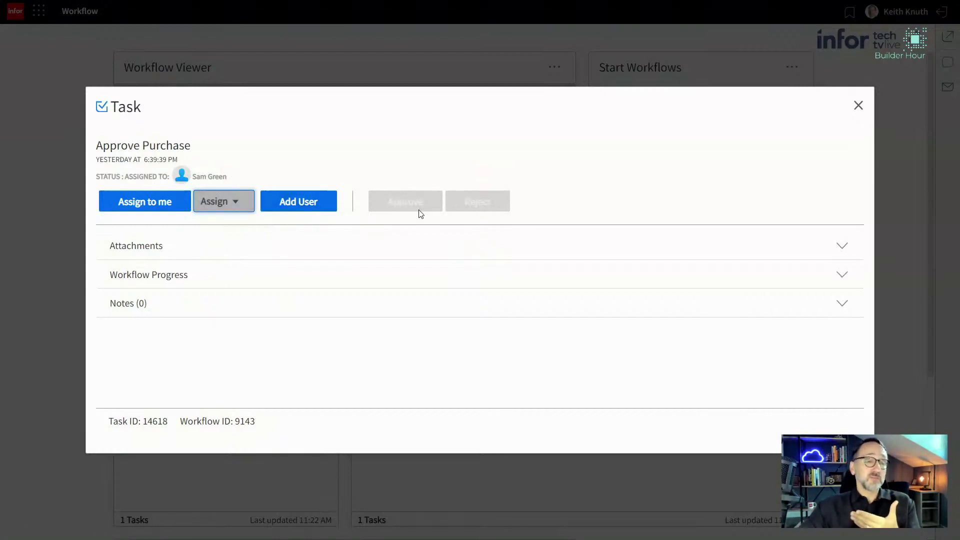
left_click(858, 106)
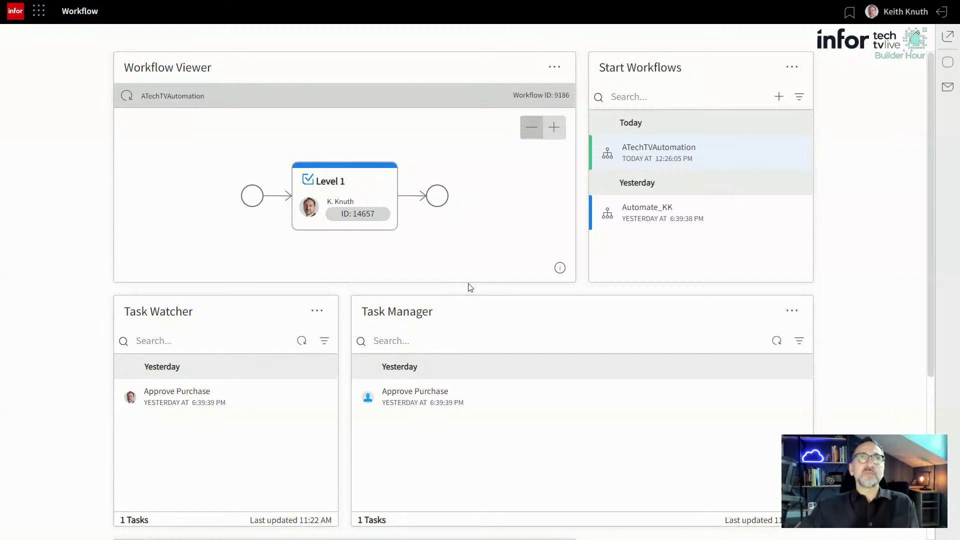
Switch to ION Desk in Infor OS, open the ATechTVAutomation workflow and deactivate it.
left_click(39, 13)
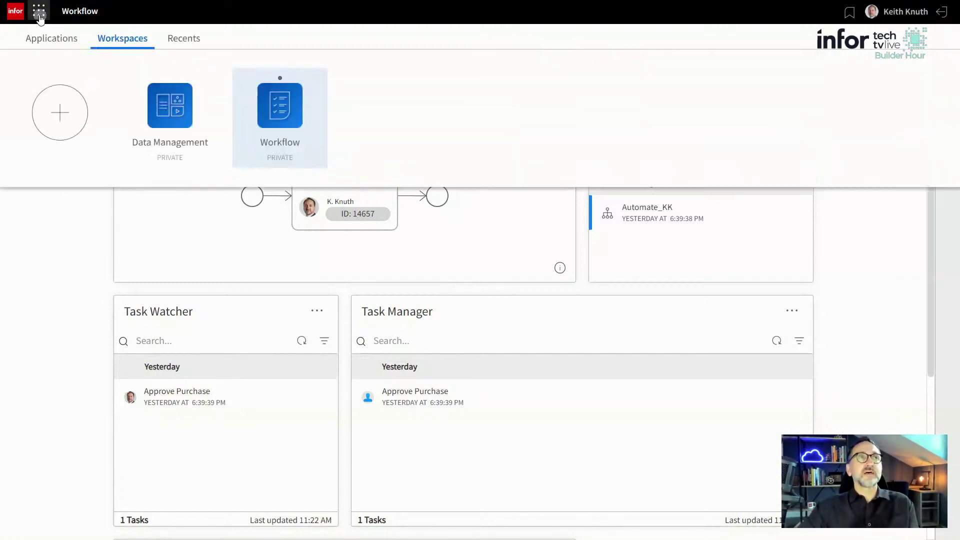
left_click(53, 40)
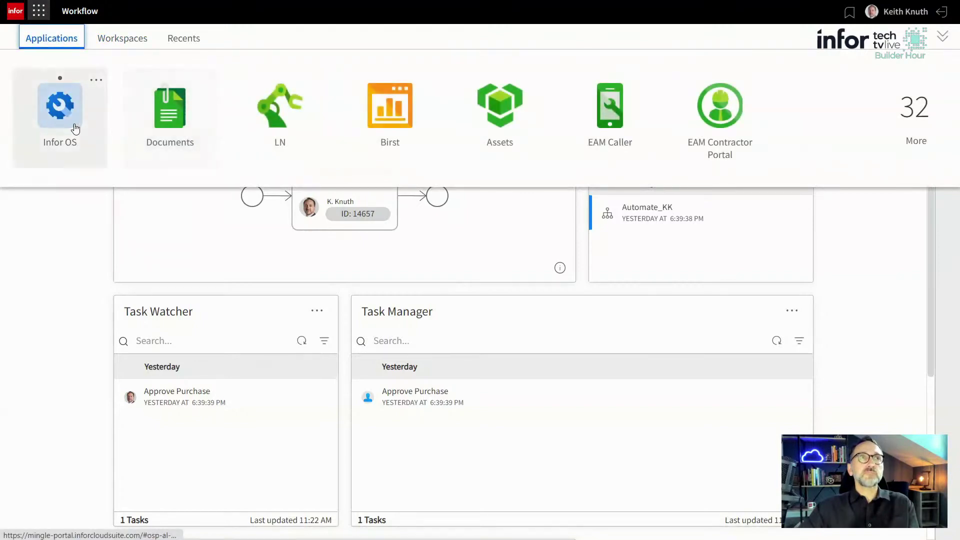
left_click(75, 129)
left_click(804, 242)
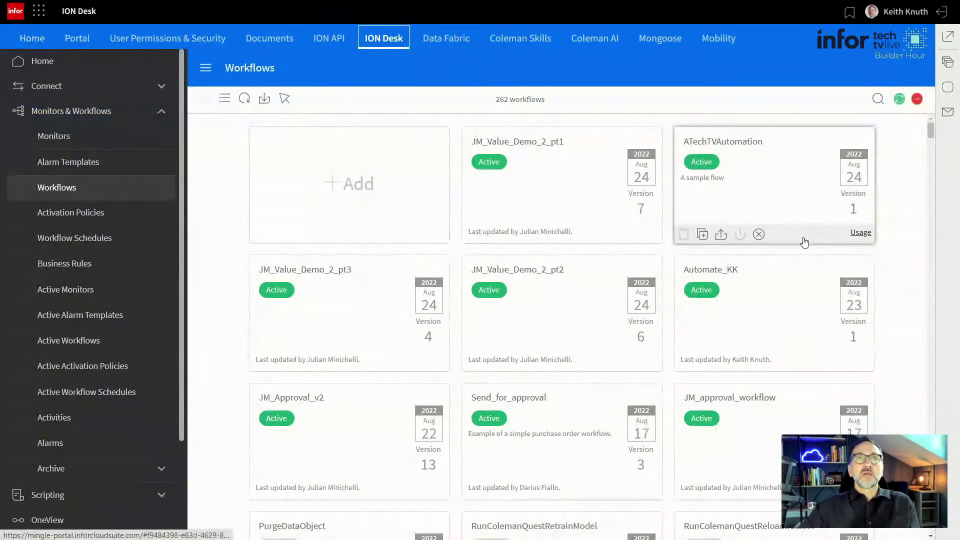
left_click(739, 189)
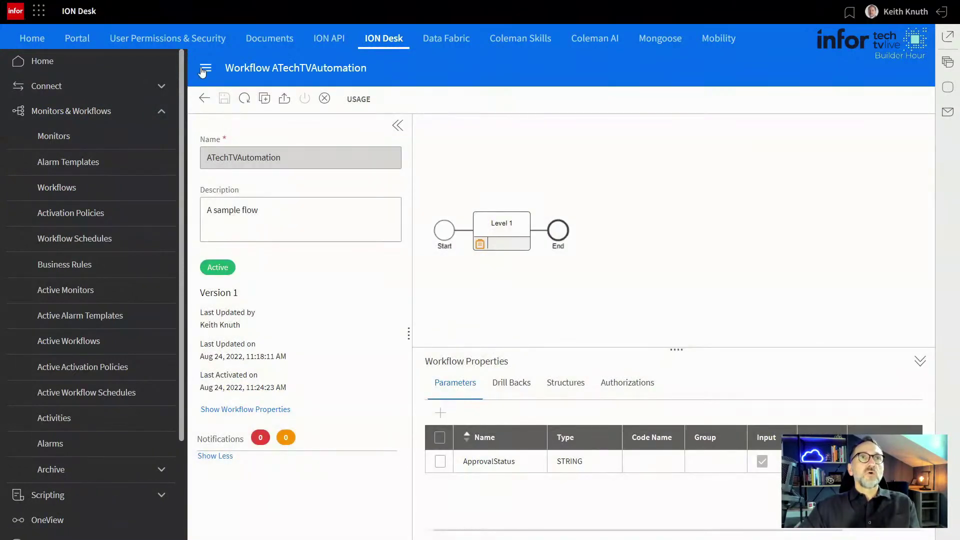
left_click(205, 69)
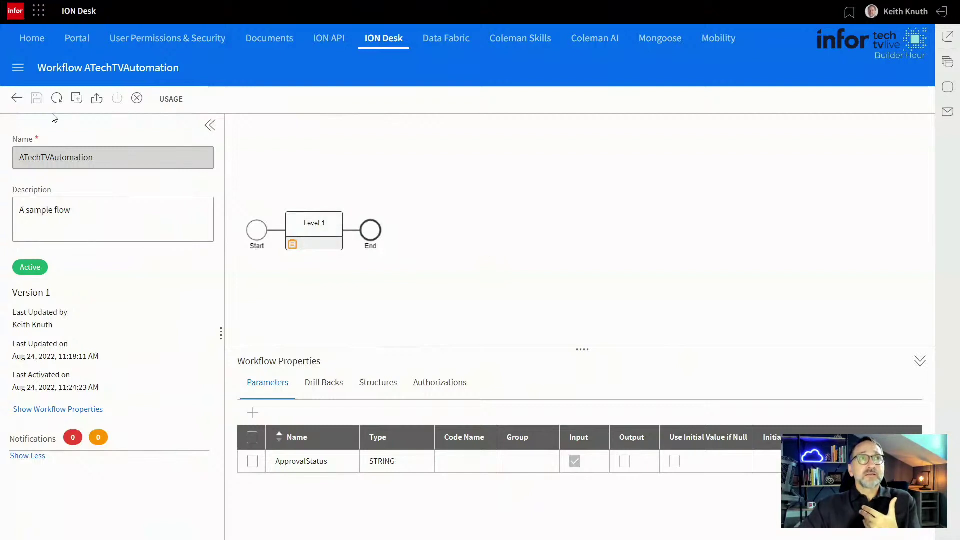
left_click(138, 99)
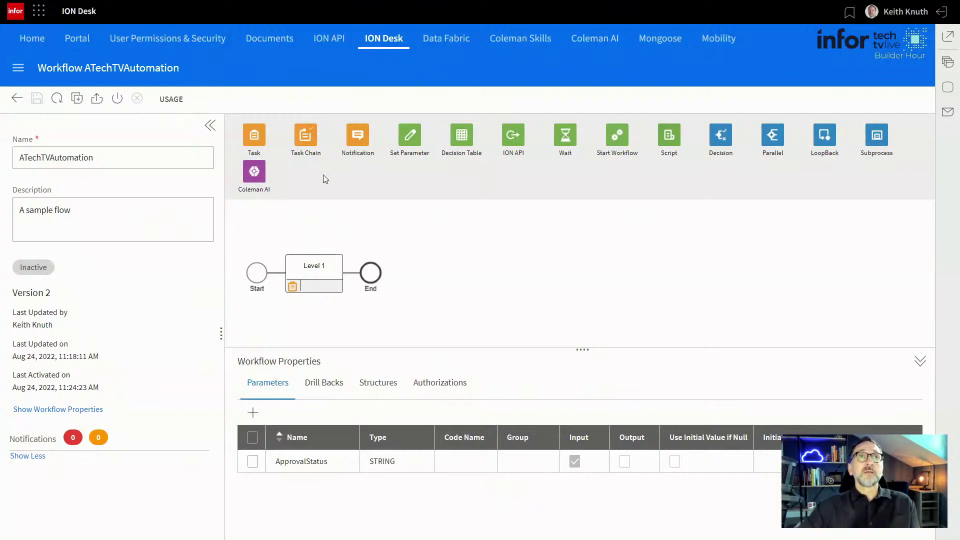
Add two blank escalation and reminder entries to the Level 1 task.
left_click(327, 279)
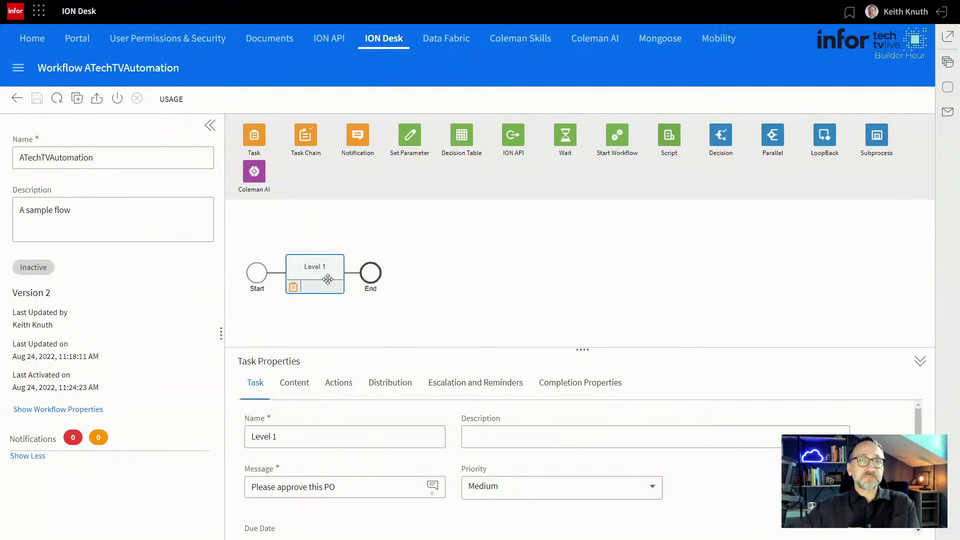
left_click(473, 383)
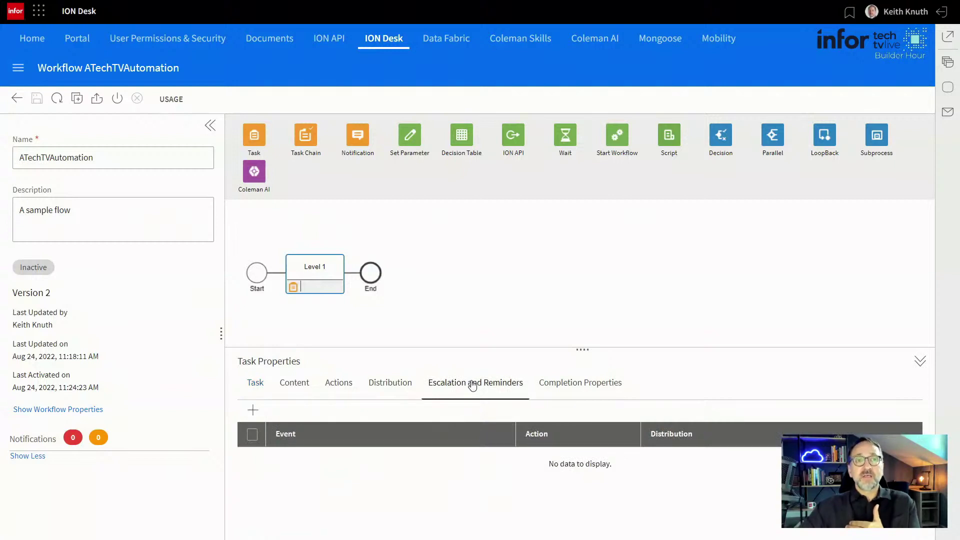
left_click_drag(471, 349, 494, 261)
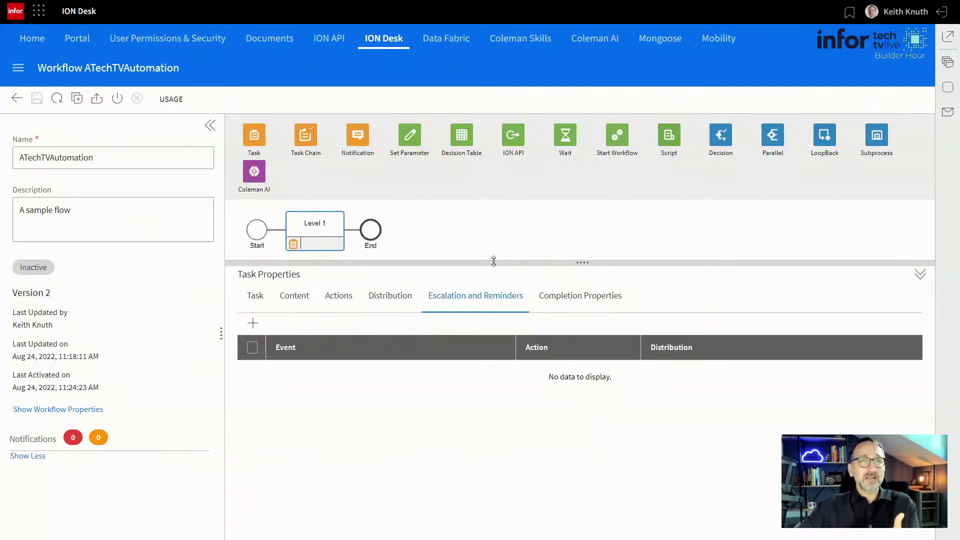
left_click(253, 325)
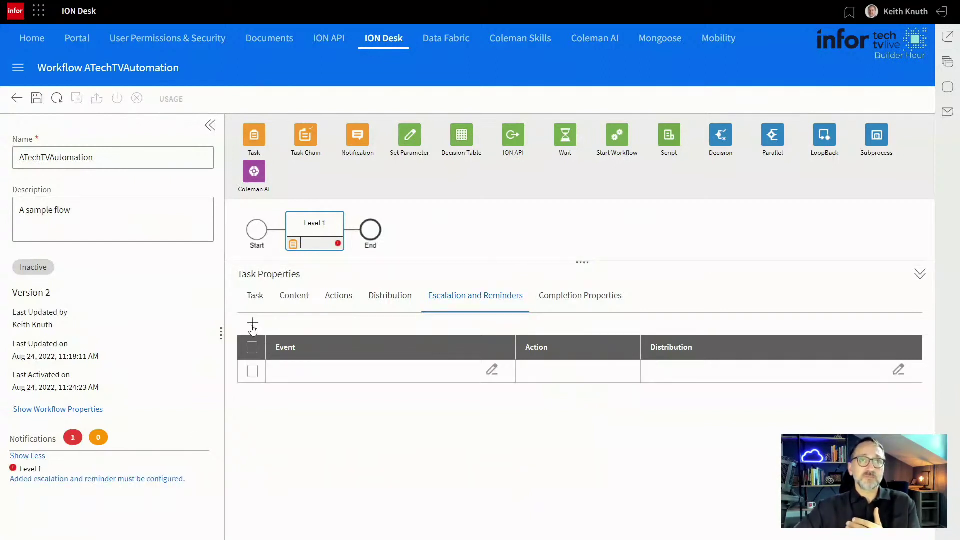
left_click(252, 324)
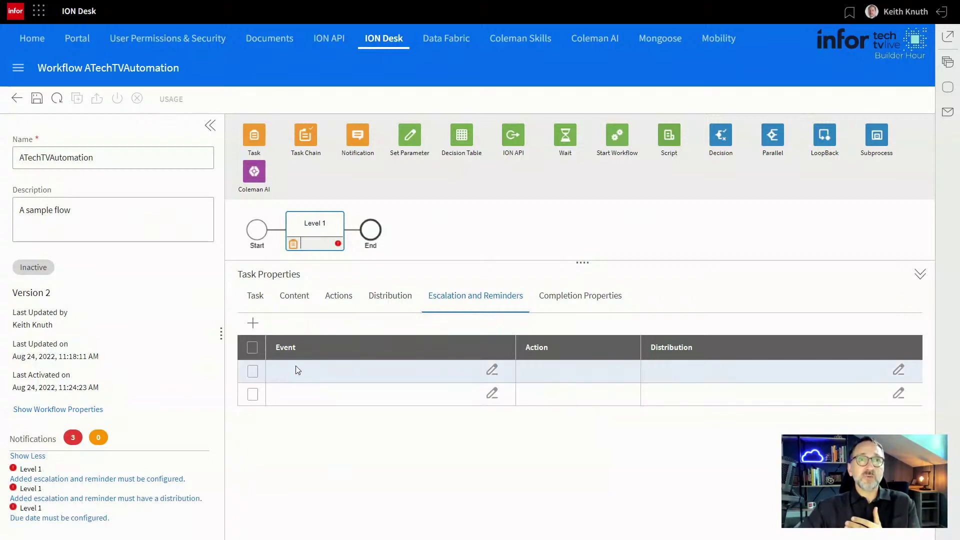
Configure the first escalation event as not assigned 5 days after creation date, with a distribution of 1 management level.
left_click(492, 370)
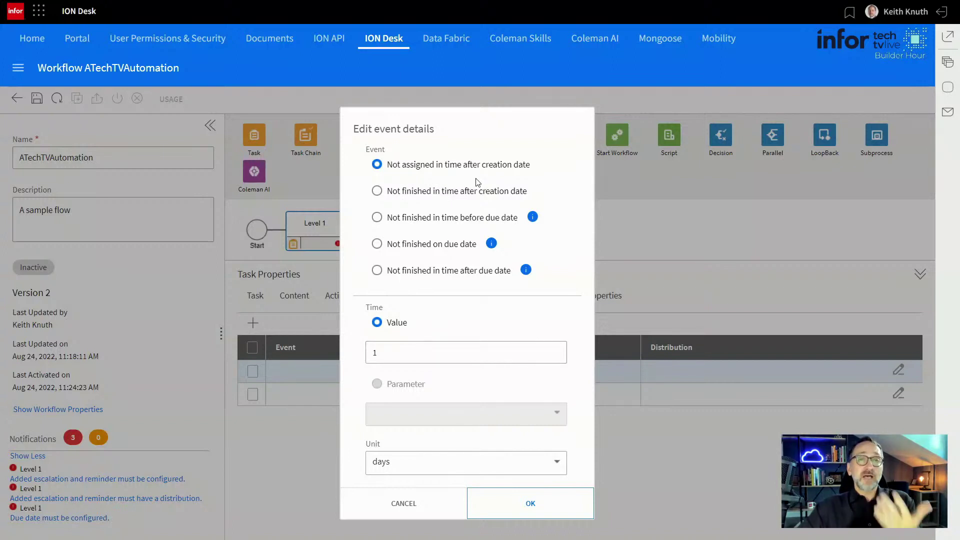
double_click(368, 354)
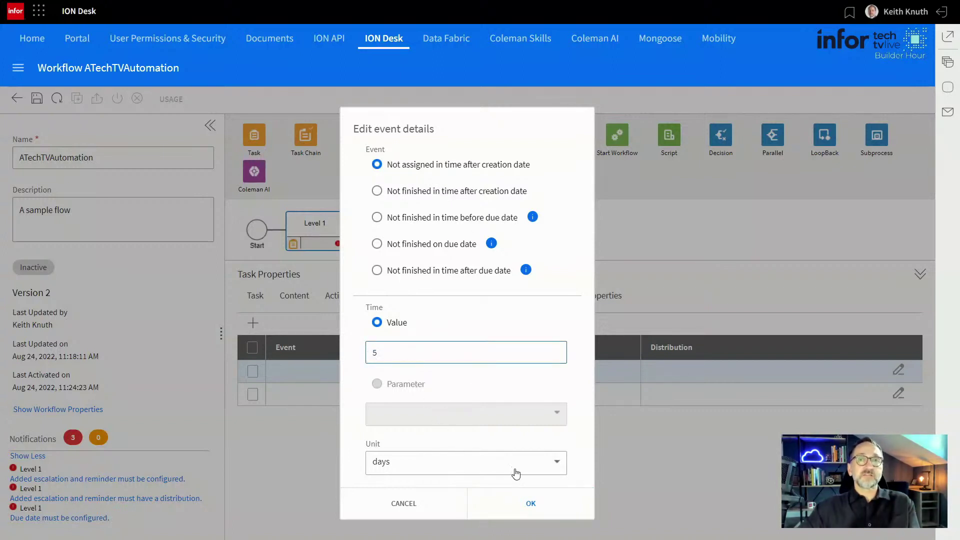
left_click(524, 502)
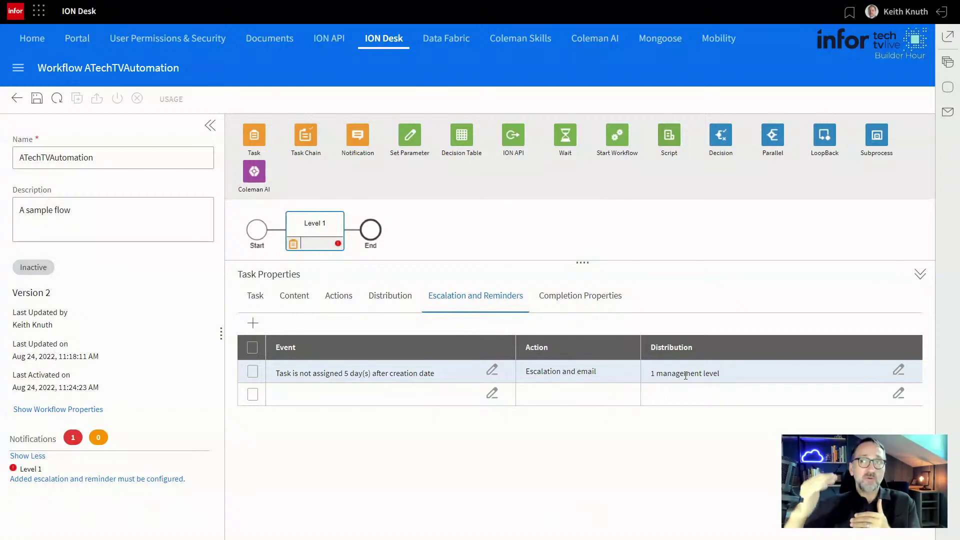
left_click(896, 370)
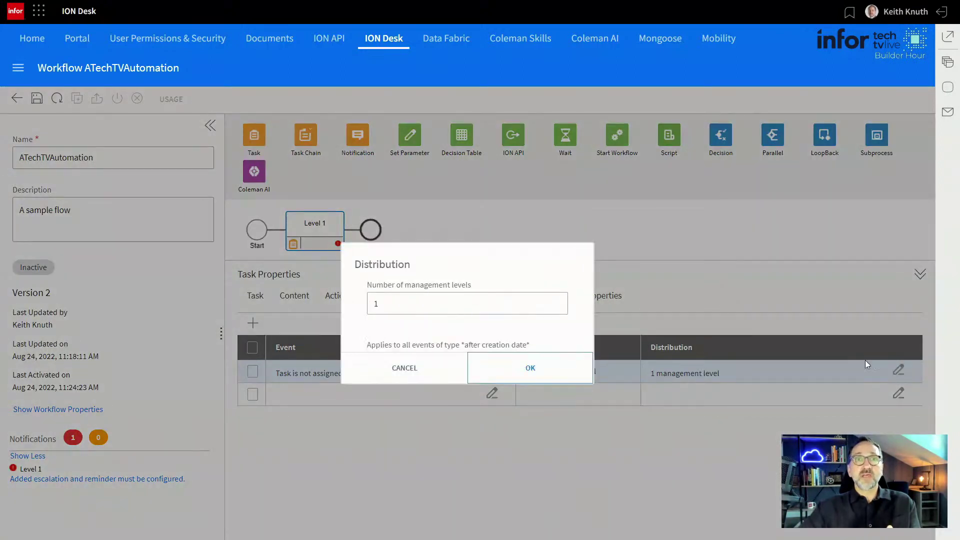
left_click(385, 304)
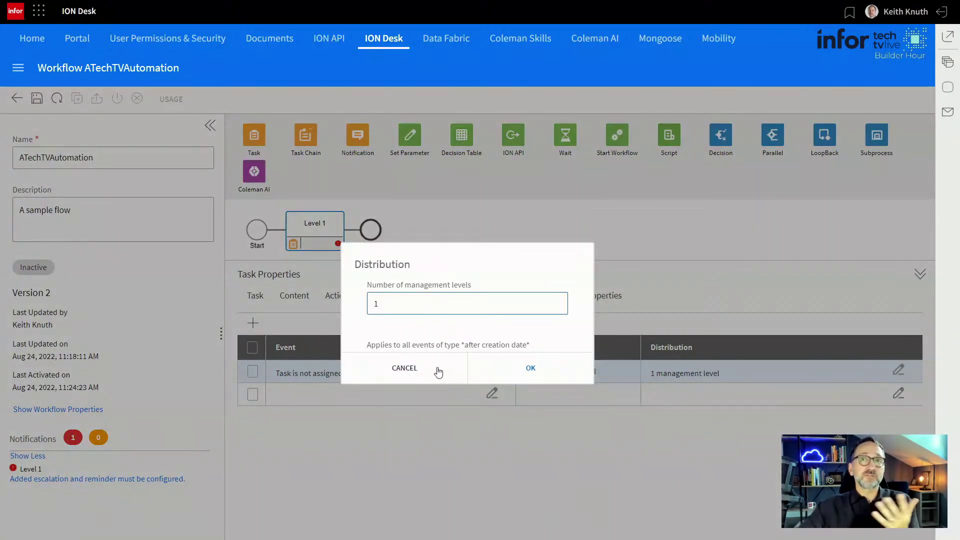
left_click(495, 369)
Configure the second escalation event as not finished 10 days after creation date, with a distribution of 1 management level.
left_click(491, 393)
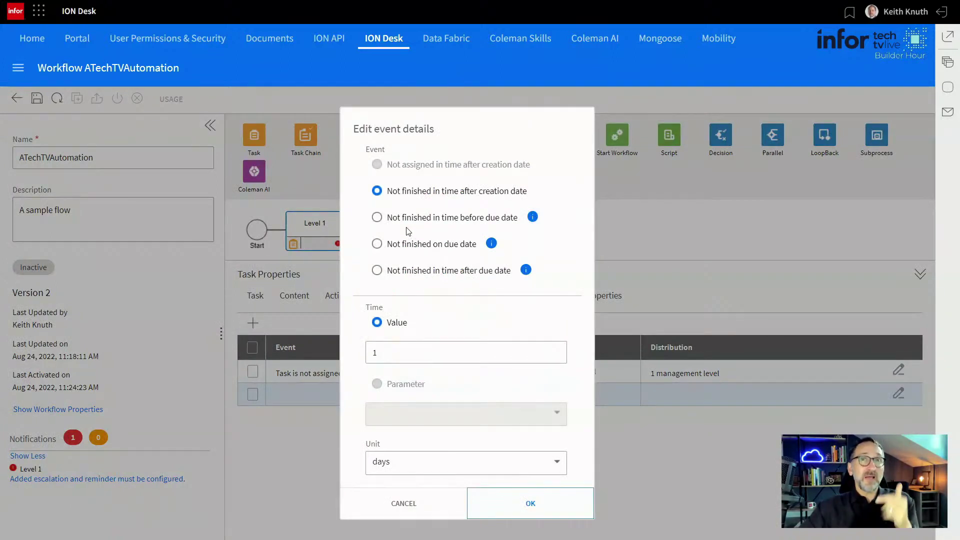
left_click(378, 218)
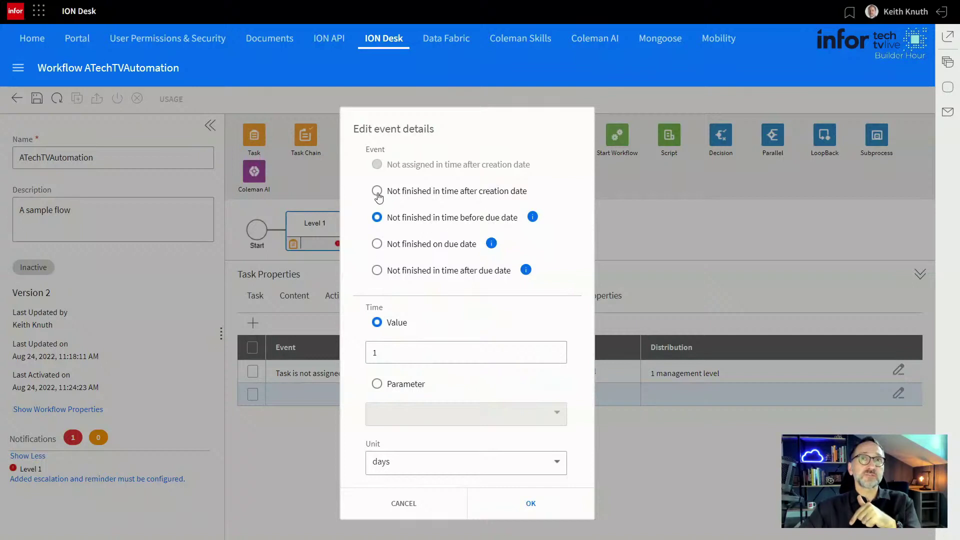
left_click(378, 192)
double_click(374, 352)
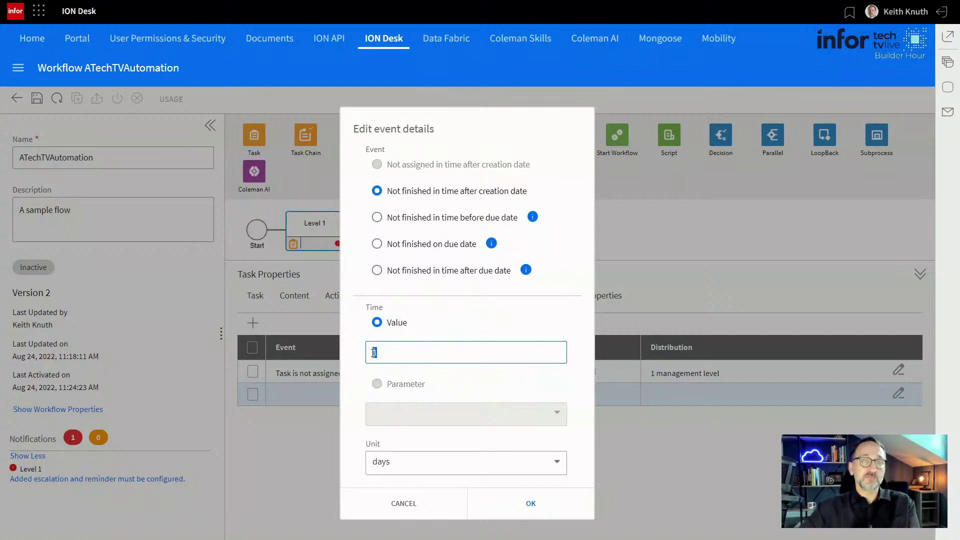
type("10")
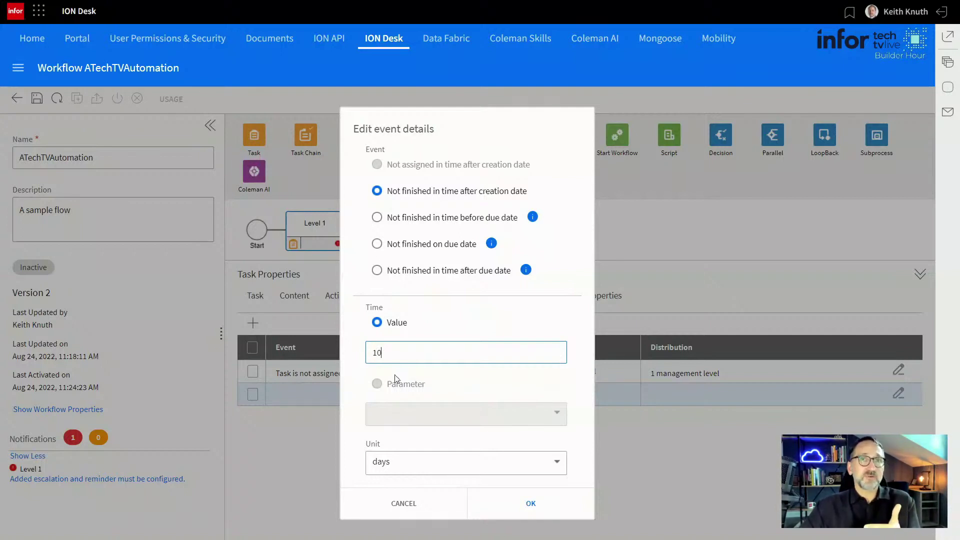
left_click(523, 502)
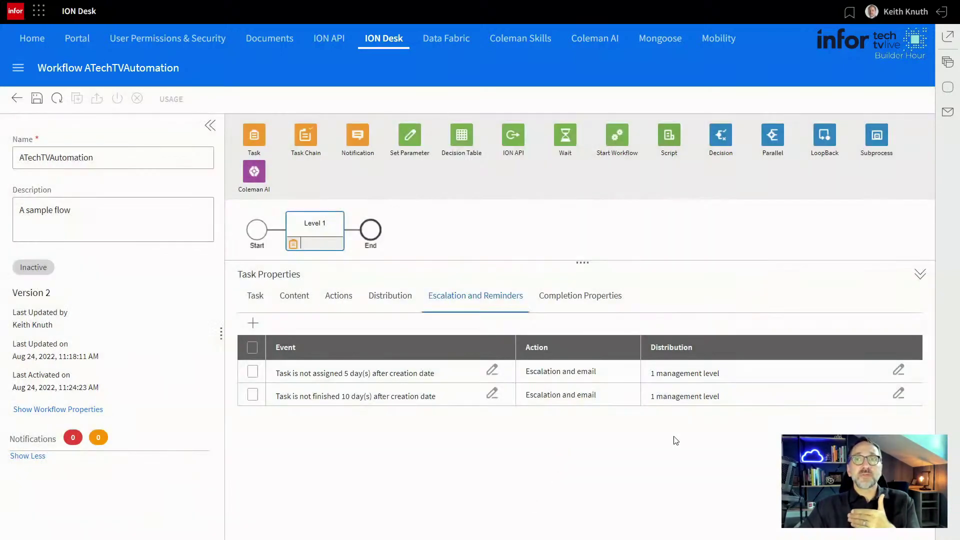
left_click(897, 394)
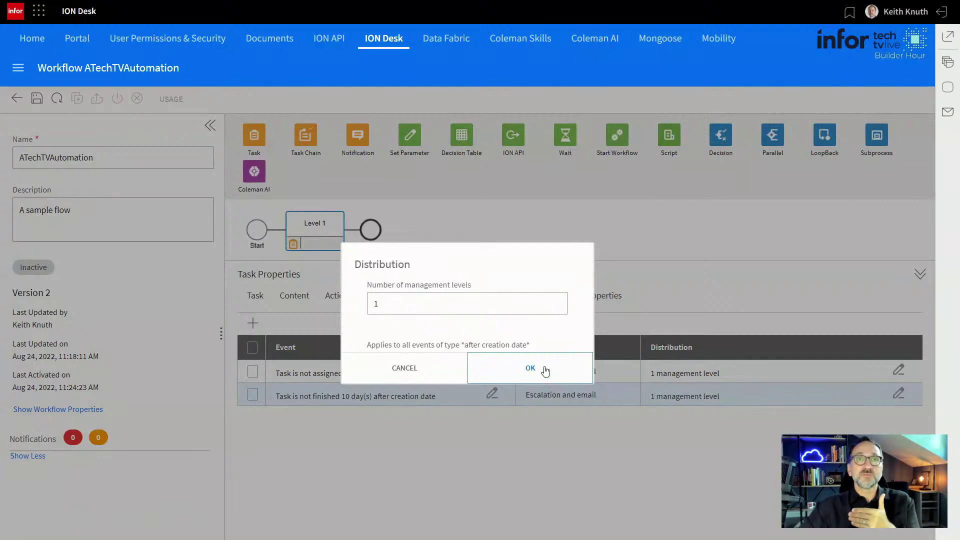
left_click(484, 373)
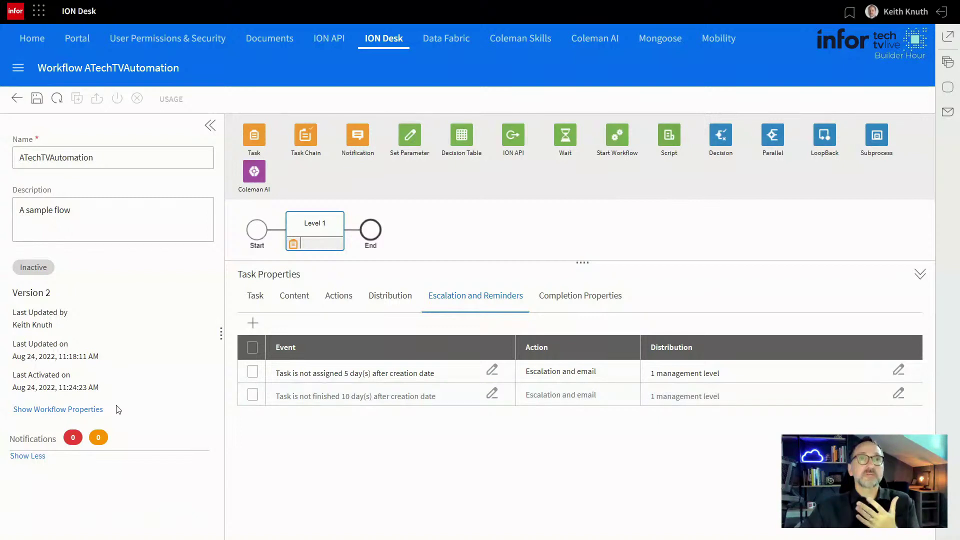
Set the Level 1 task's due date to 30 days since task creation date and save the workflow.
left_click(257, 232)
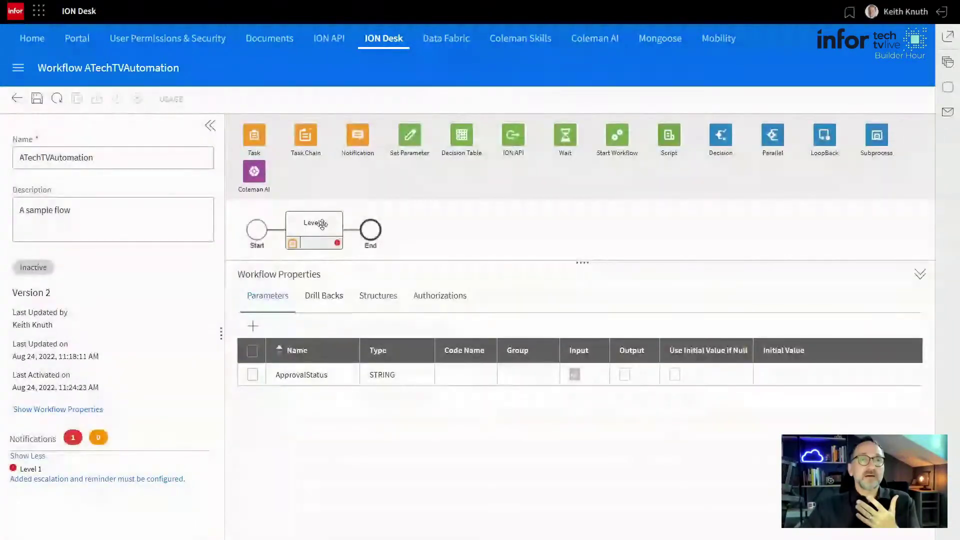
left_click(322, 224)
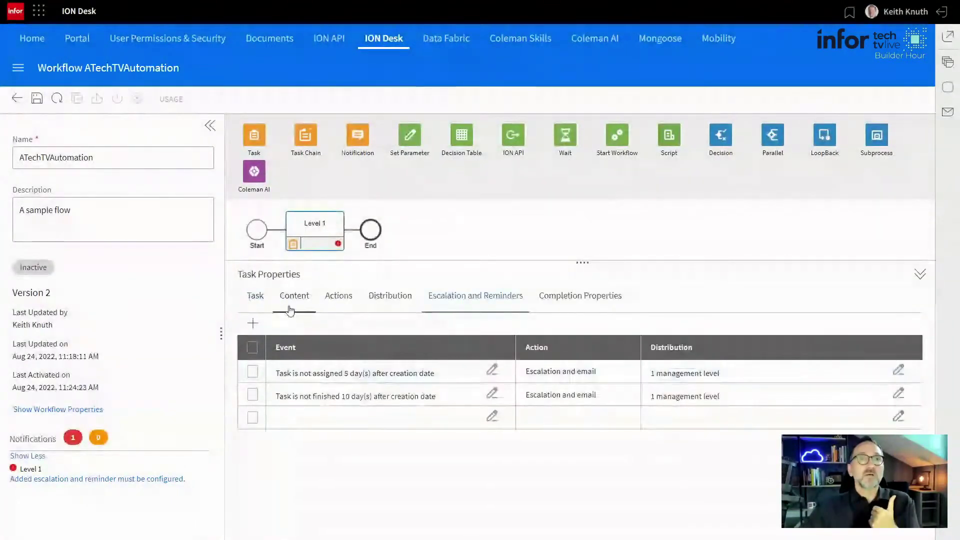
left_click(255, 296)
scroll(343, 429, "down", 2)
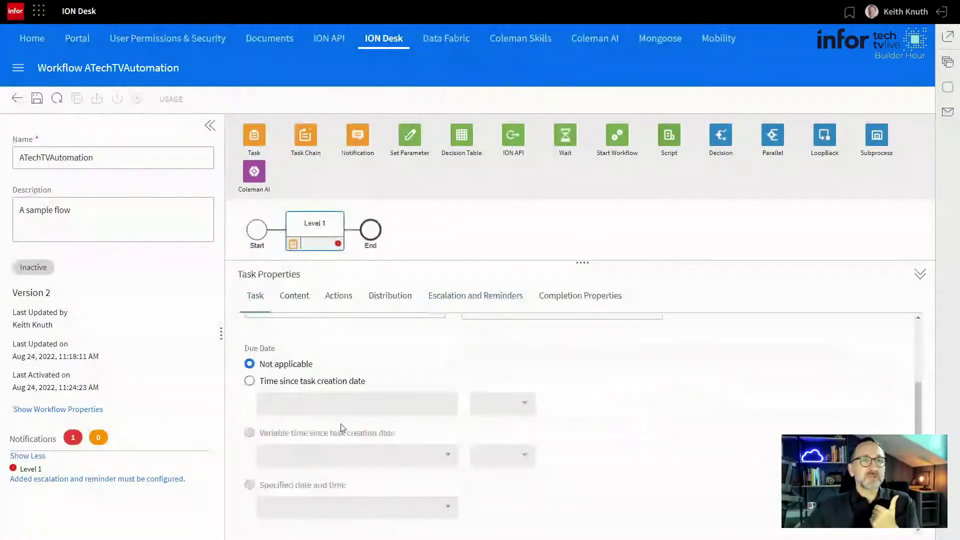
scroll(343, 429, "up", 2)
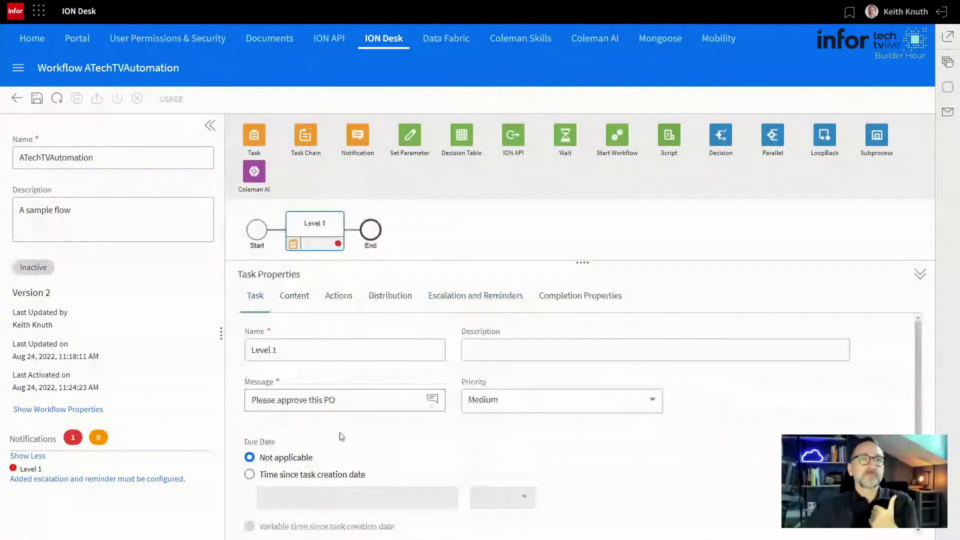
scroll(257, 387, "down", 2)
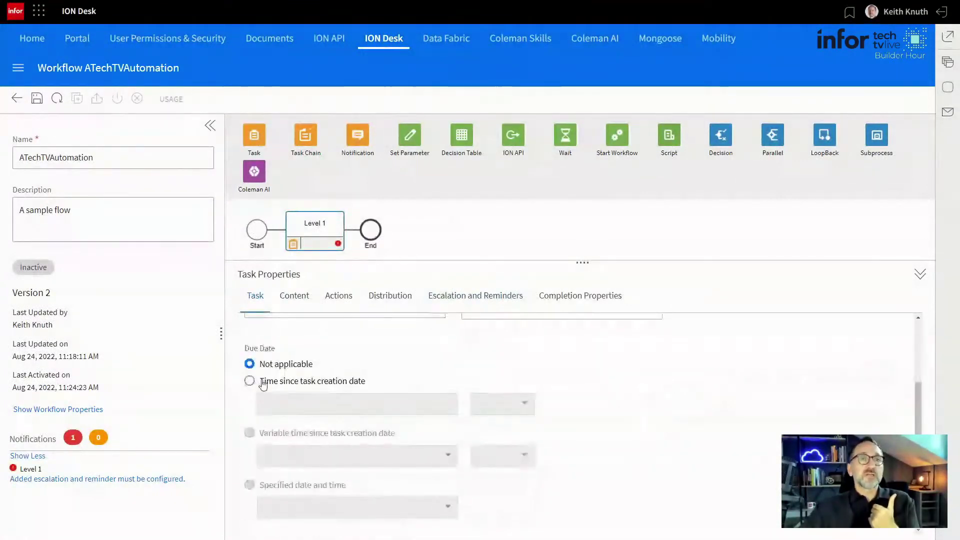
left_click(249, 381)
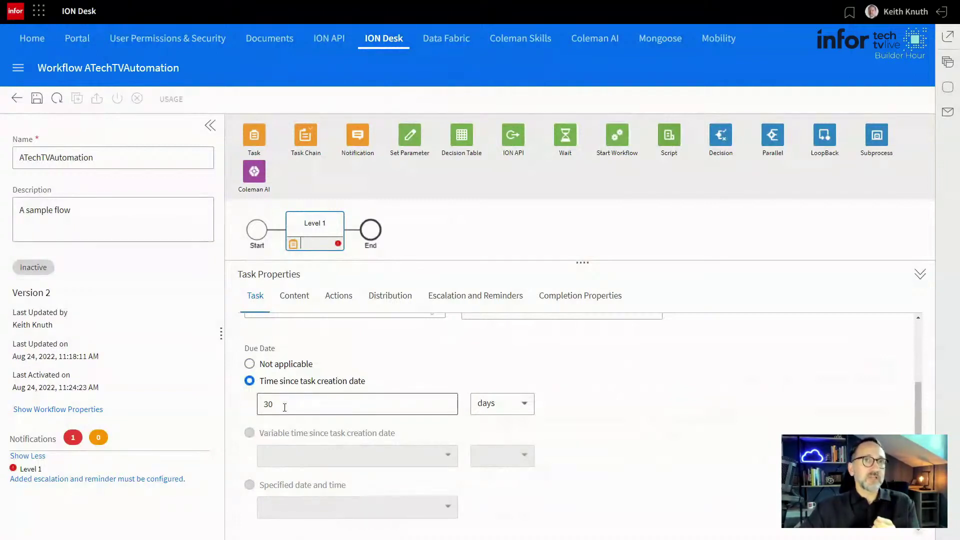
left_click(36, 98)
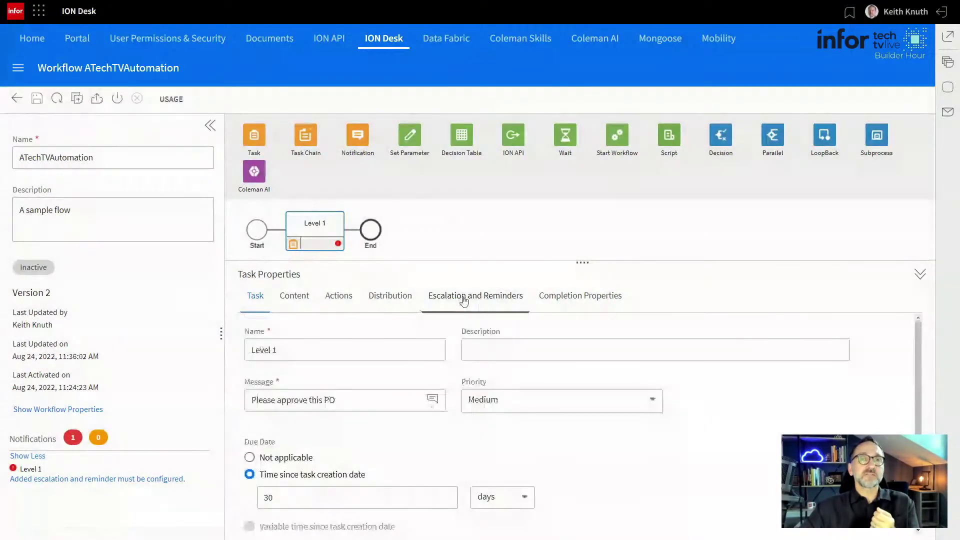
Configure the third escalation event of the Level 1 task as not finished on due date, with the action Re-assign and email.
left_click(464, 299)
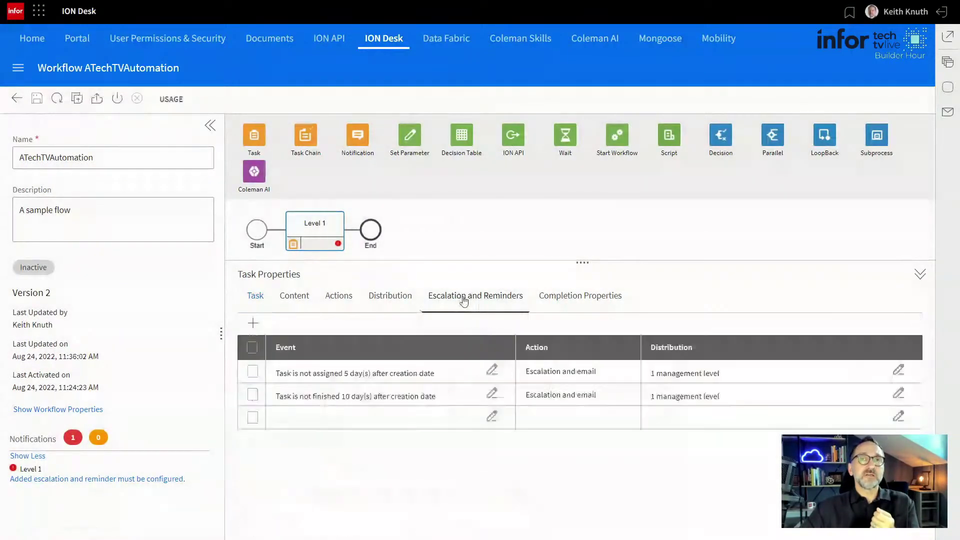
left_click(493, 420)
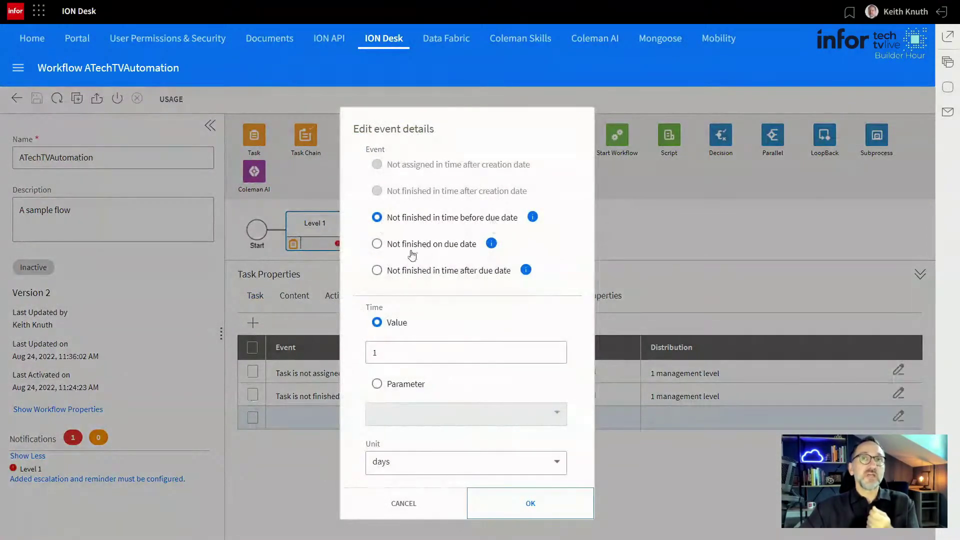
left_click(379, 244)
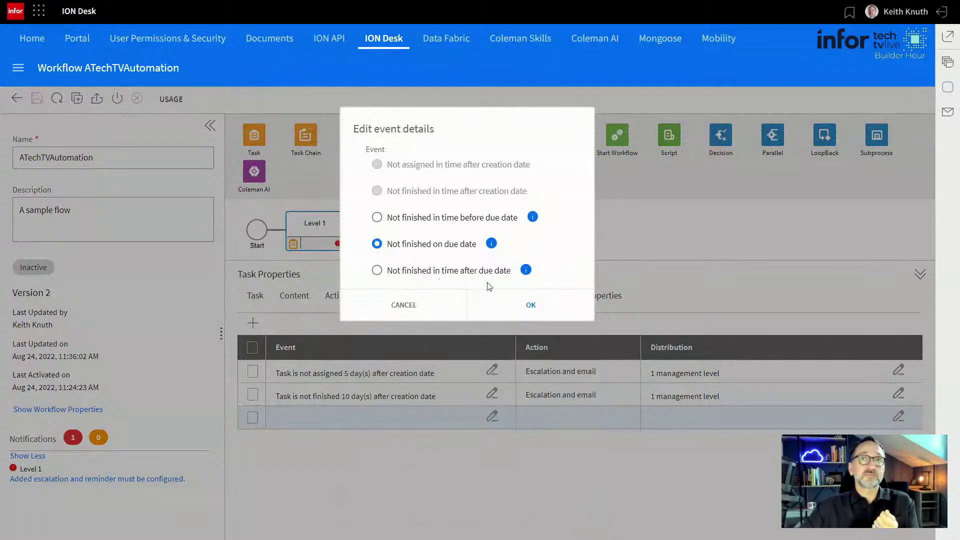
left_click(518, 311)
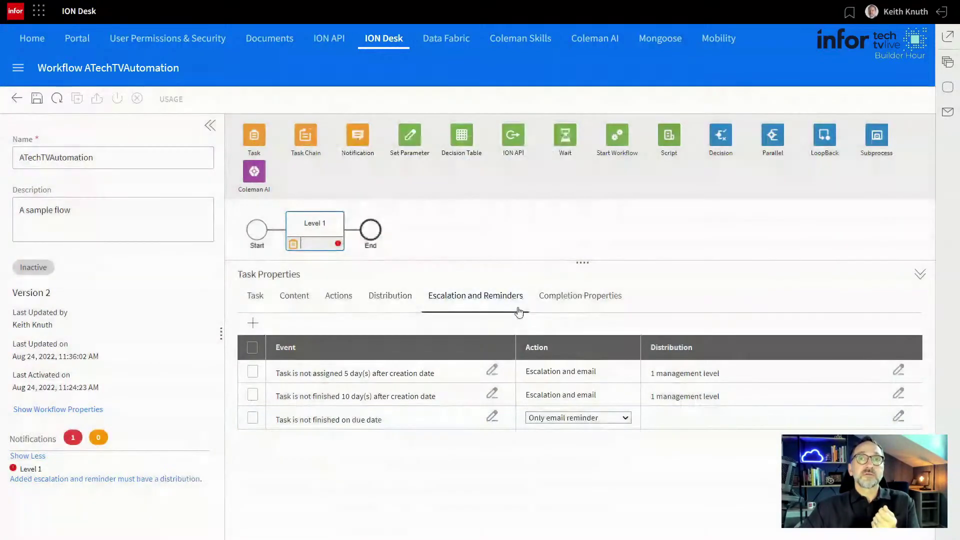
left_click(626, 419)
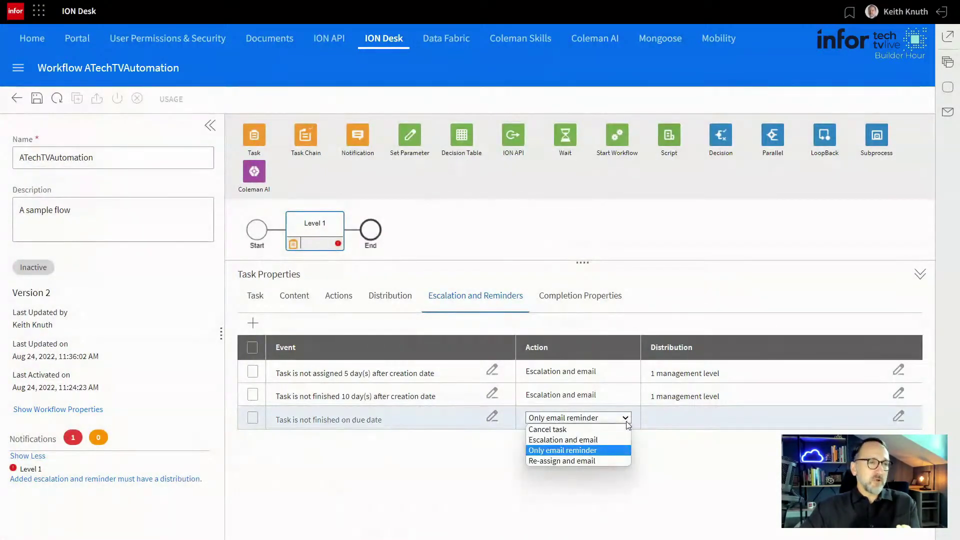
left_click(583, 460)
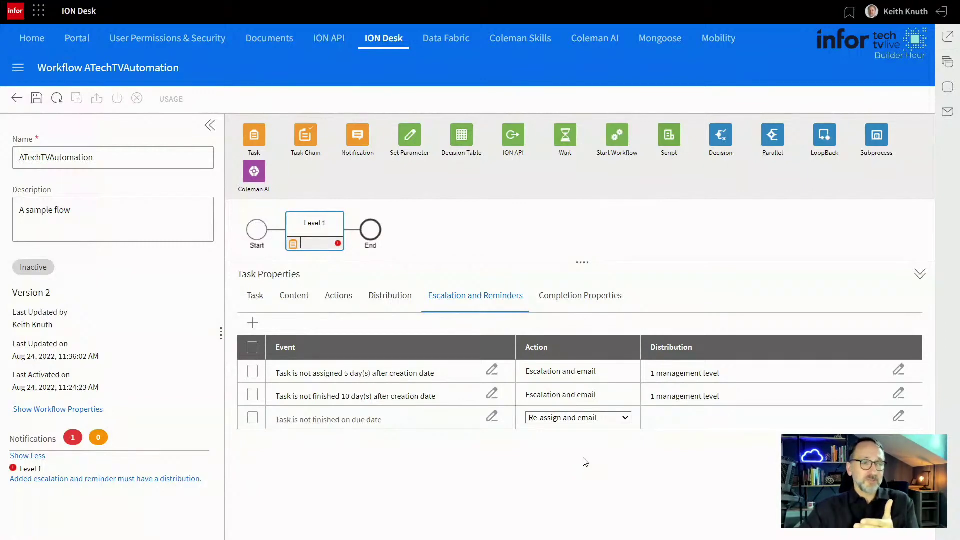
Set the third escalation's distribution to a specific user found through a search of the user list, and save the workflow.
left_click(900, 418)
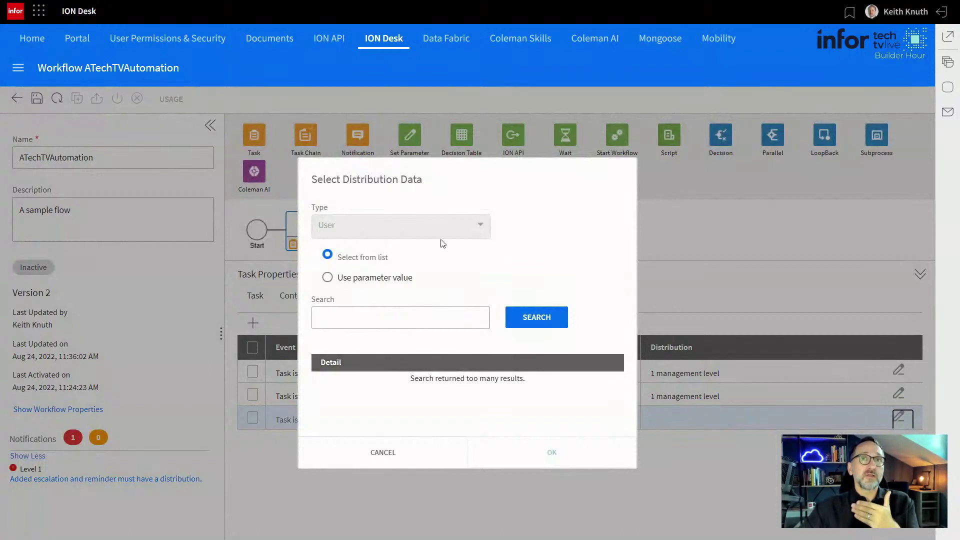
left_click(328, 278)
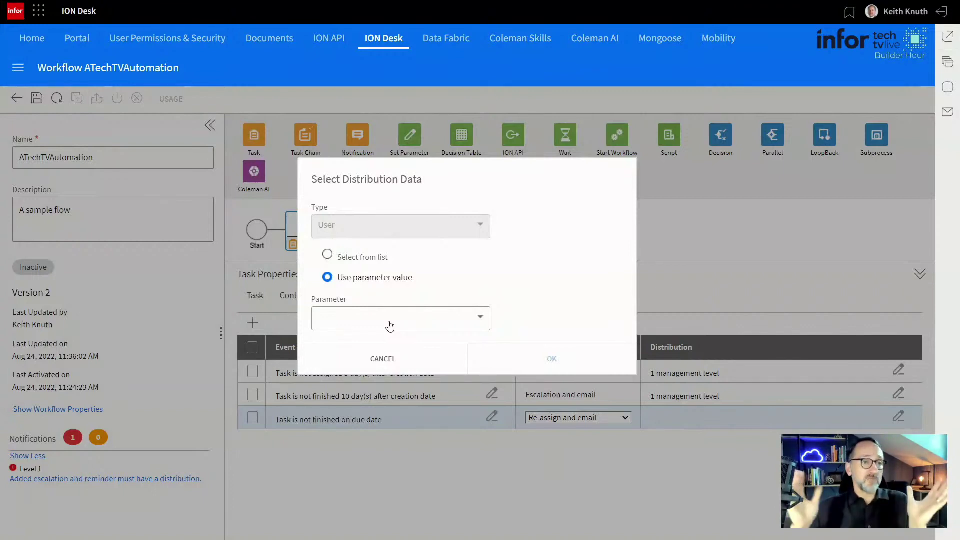
left_click(326, 256)
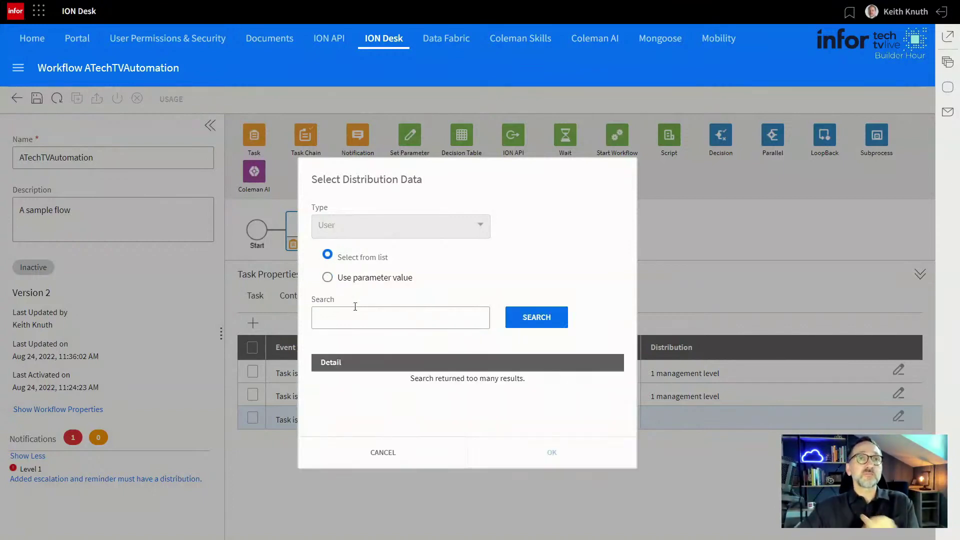
left_click(359, 317)
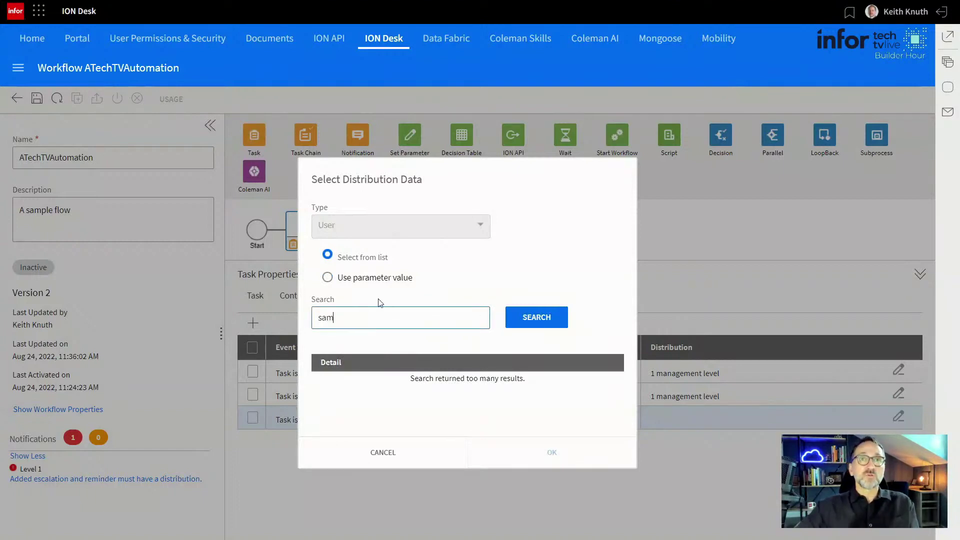
type("sam")
left_click(523, 318)
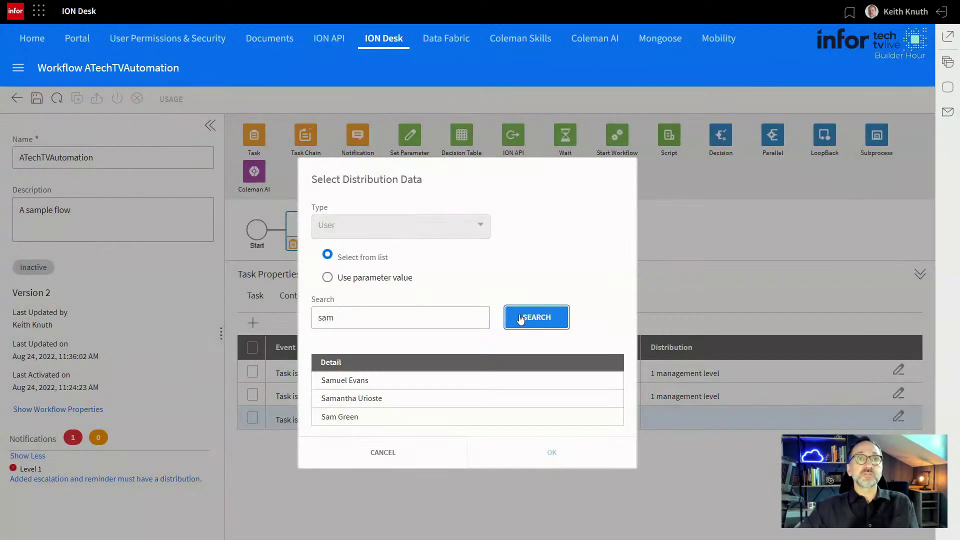
left_click(359, 417)
left_click(541, 450)
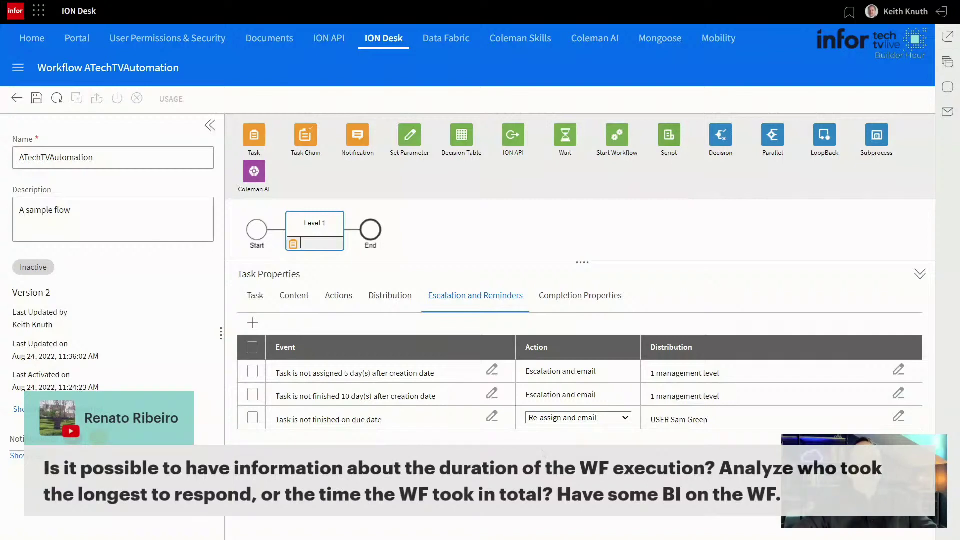
left_click(37, 99)
Search the workflow activities for Aug 24, 2022 and examine creation dates, statuses and assignees across both result pages.
left_click(18, 69)
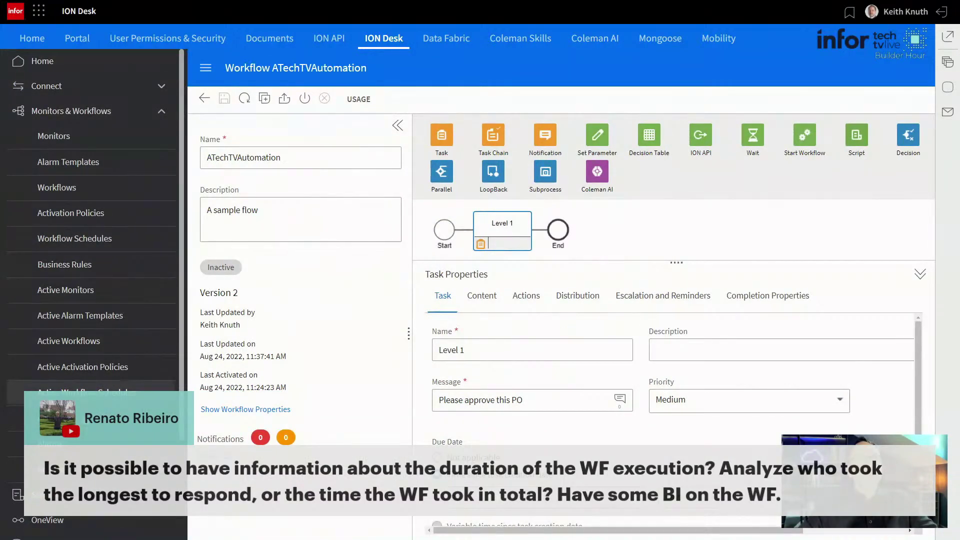
scroll(100, 377, "down", 5)
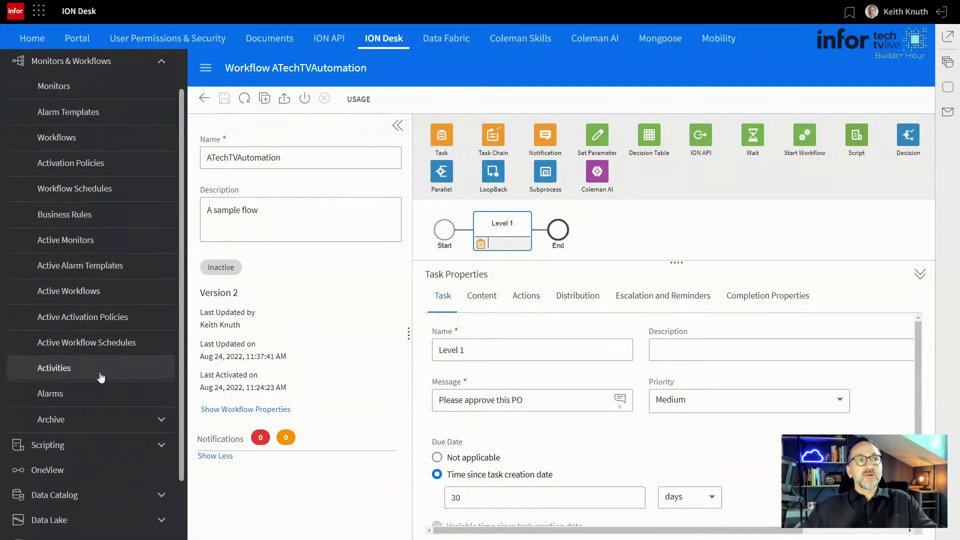
scroll(100, 377, "up", 2)
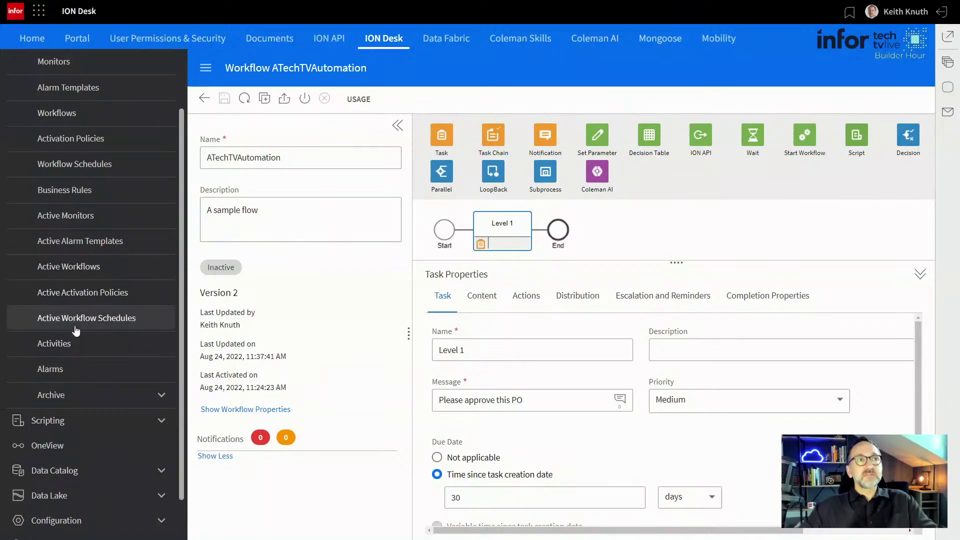
left_click(60, 349)
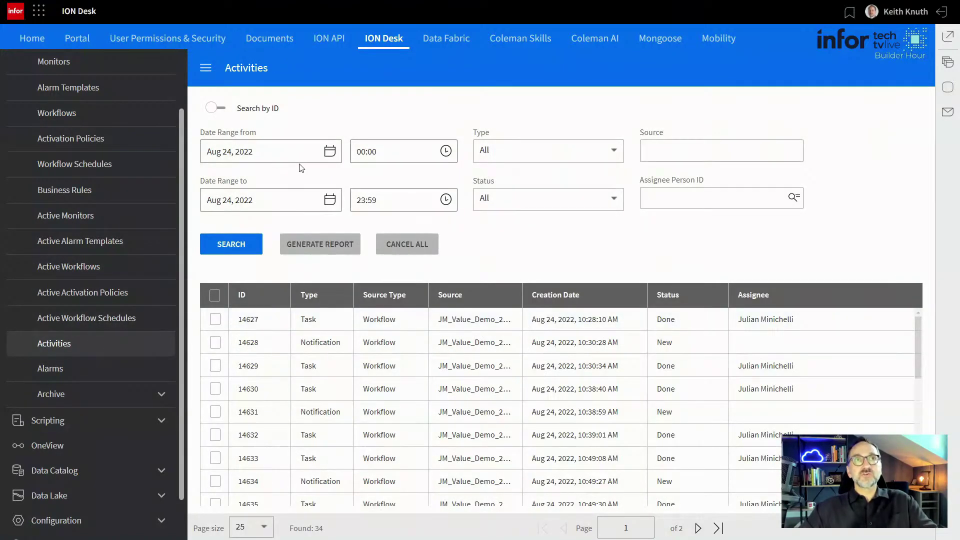
left_click(255, 242)
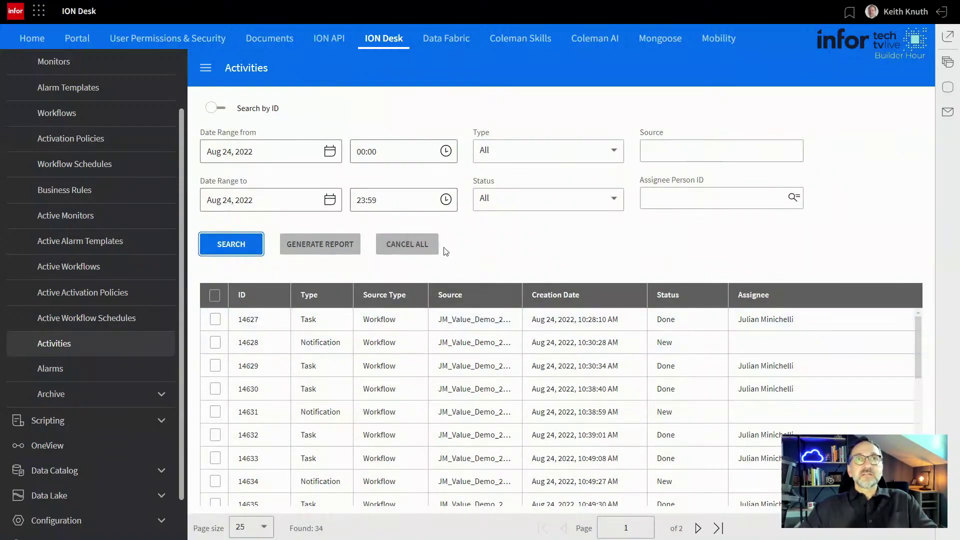
scroll(561, 386, "down", 6)
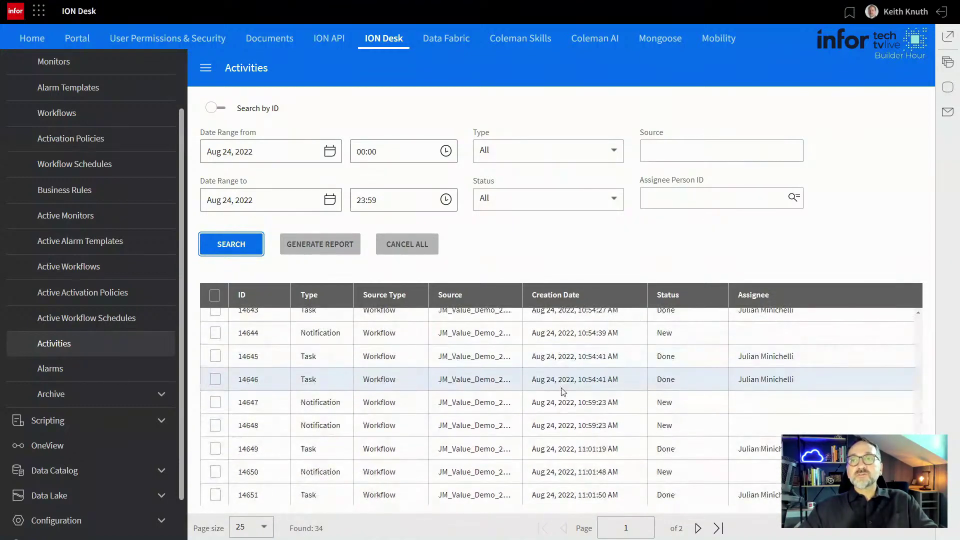
left_click(698, 528)
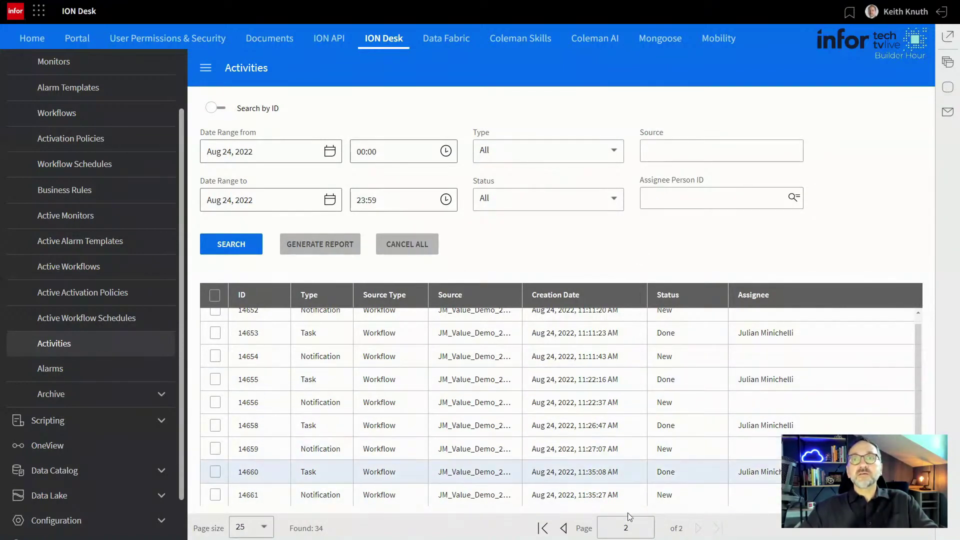
scroll(557, 435, "up", 1)
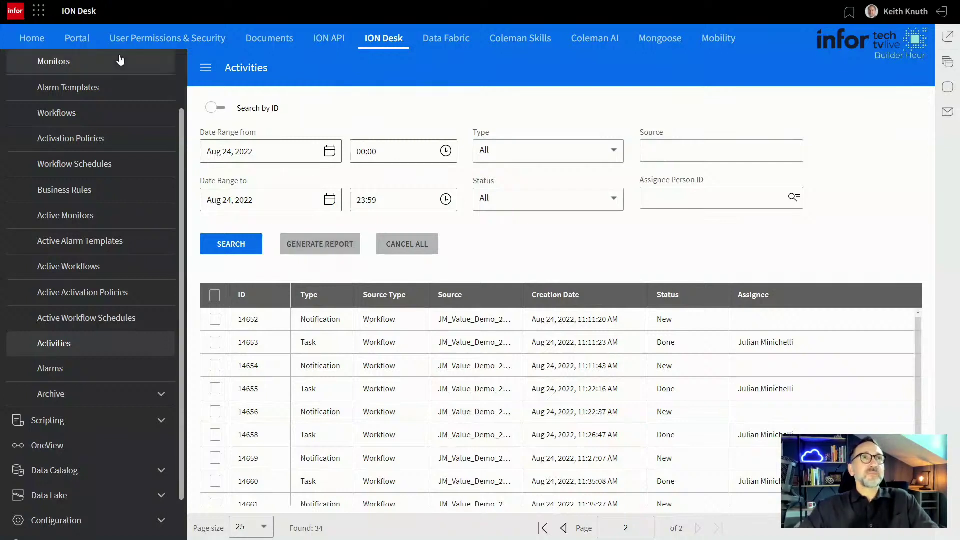
Reopen the ATechTVAutomation workflow from the workflows overview and collapse the navigation menu.
scroll(57, 125, "up", 3)
left_click(45, 92)
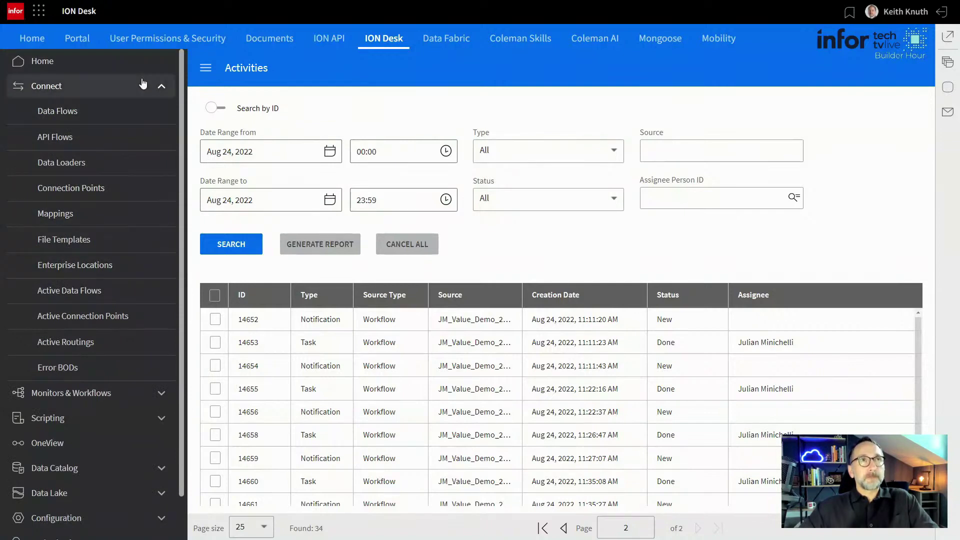
left_click(161, 86)
left_click(161, 111)
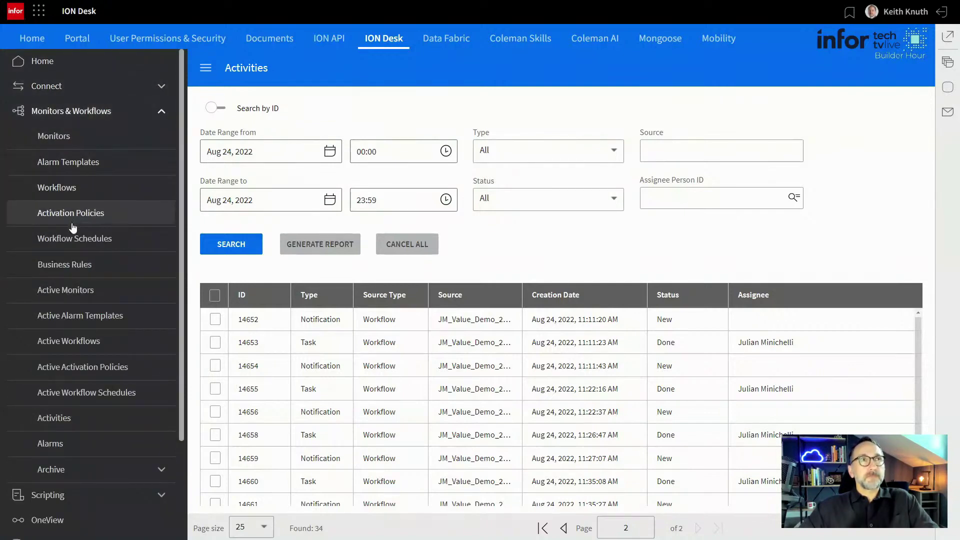
left_click(74, 189)
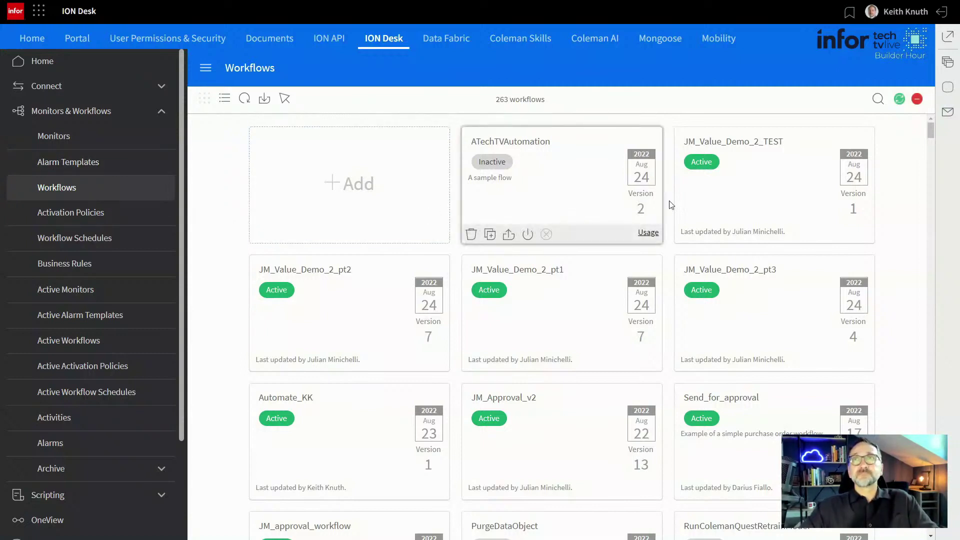
left_click(617, 220)
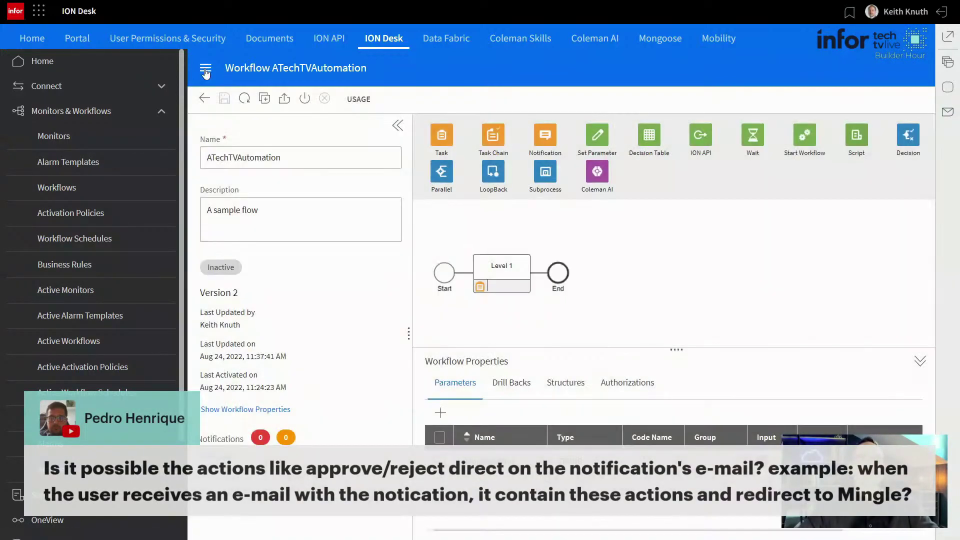
left_click(206, 69)
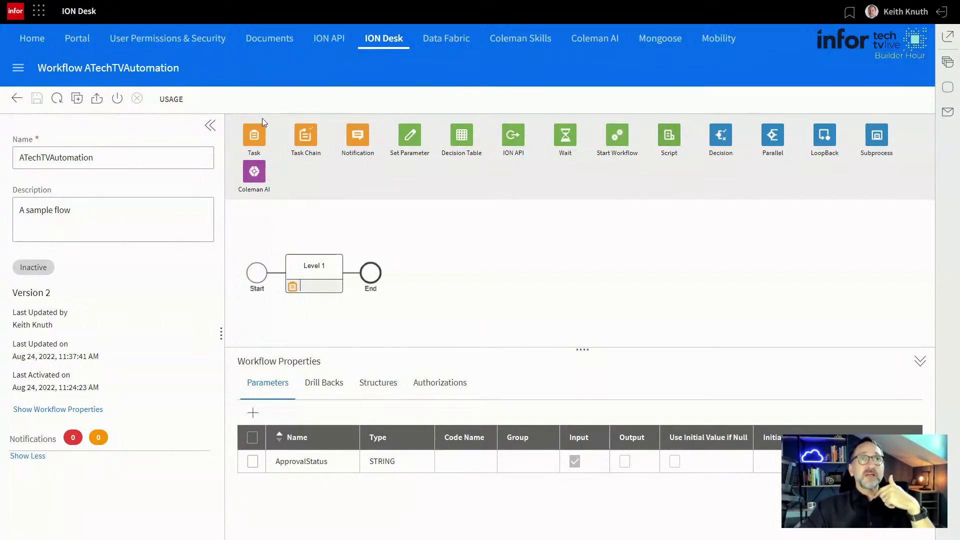
Add a task between Level 1 and End, named Level 2 Directors, with the message Approve.
left_click_drag(254, 134, 354, 273)
left_click(298, 439)
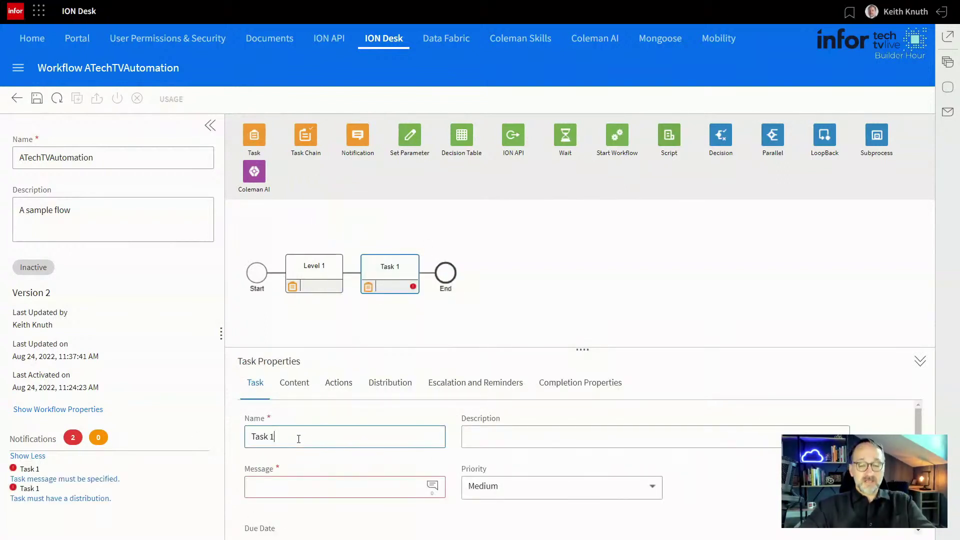
key("BackSpace")
key("BackSpace")
key("BackSpace")
key("BackSpace")
key("BackSpace")
key("BackSpace")
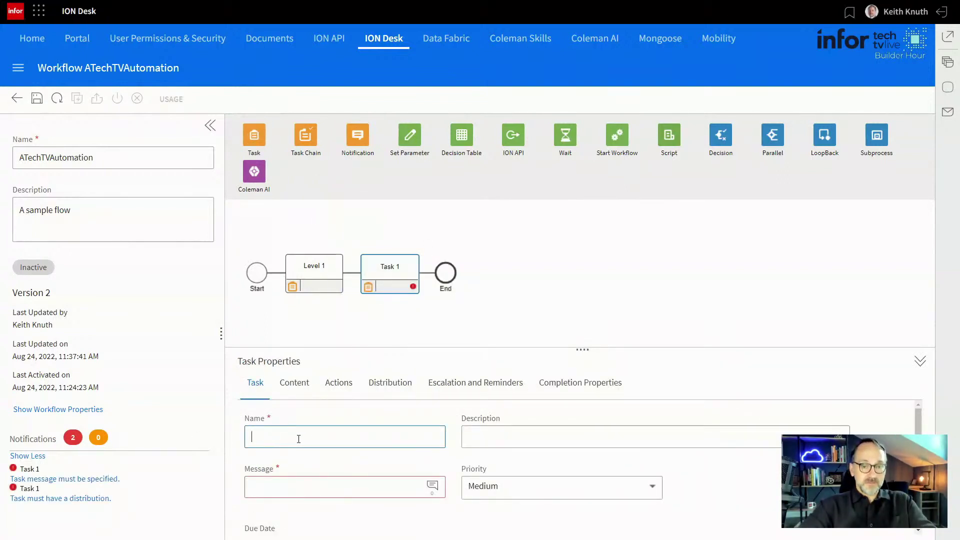
type("Lebel")
key("BackSpace")
key("BackSpace")
key("BackSpace")
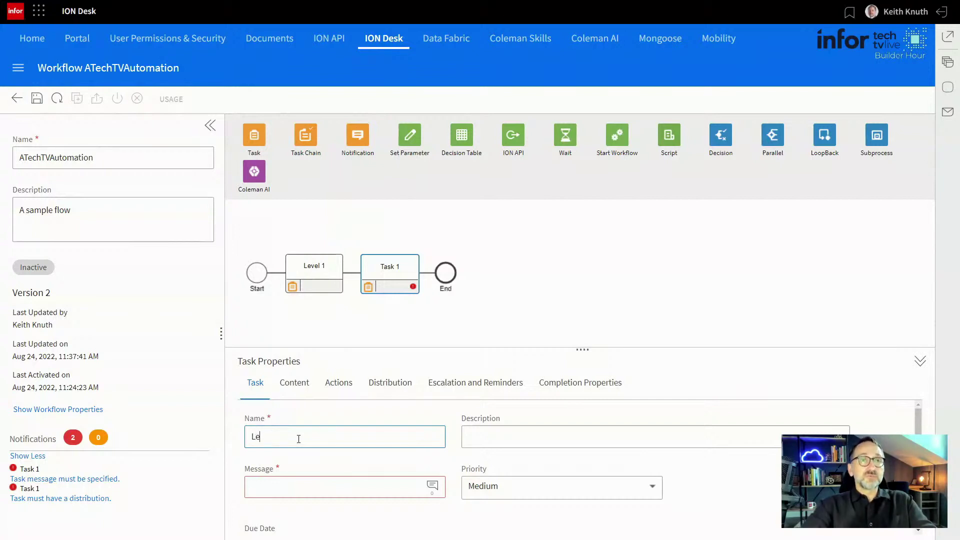
type("vel 1")
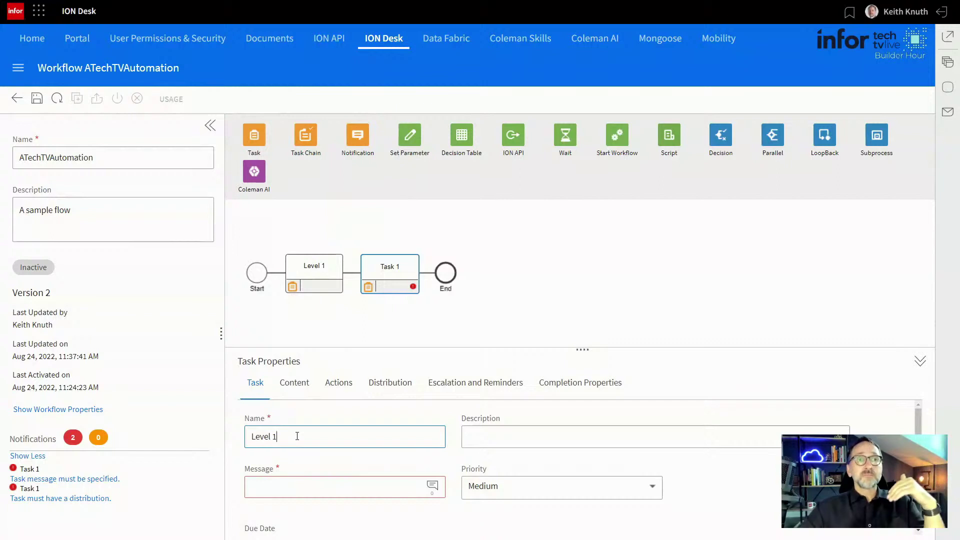
key("BackSpace")
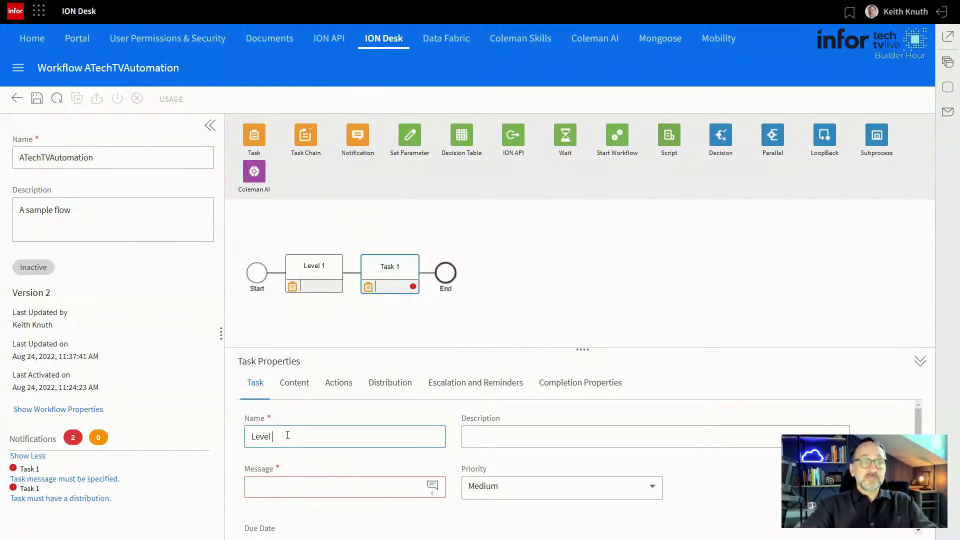
type("2 Directoris")
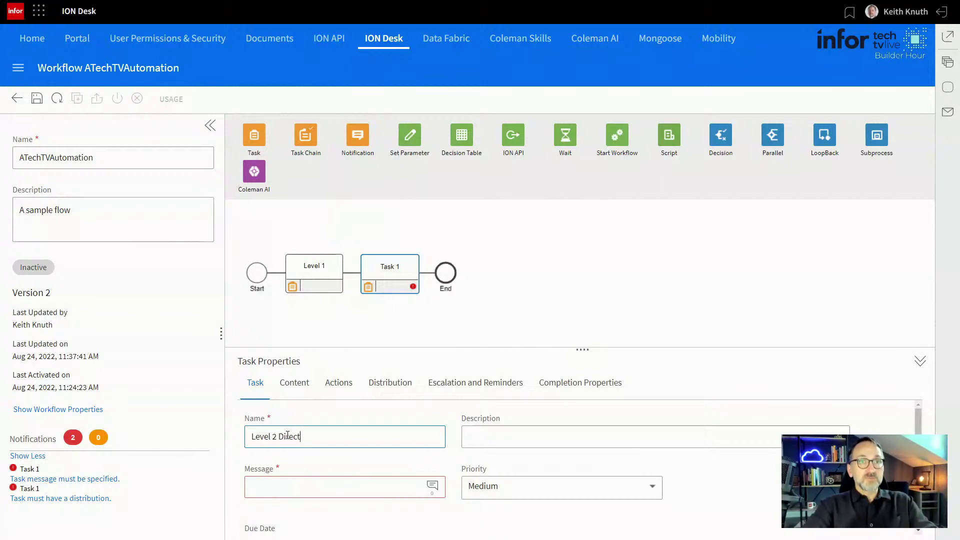
key("BackSpace")
key("BackSpace")
key("BackSpace")
type("s")
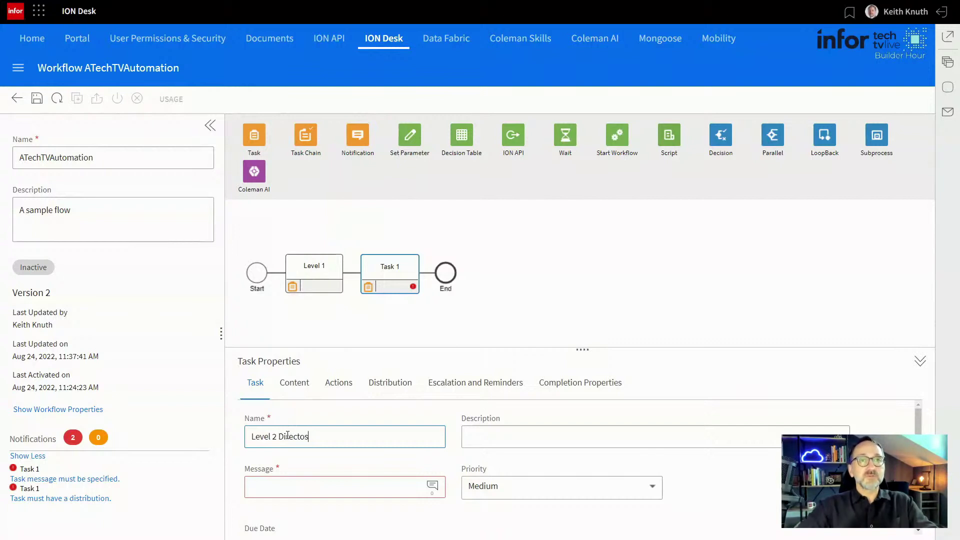
key("BackSpace")
type("rs")
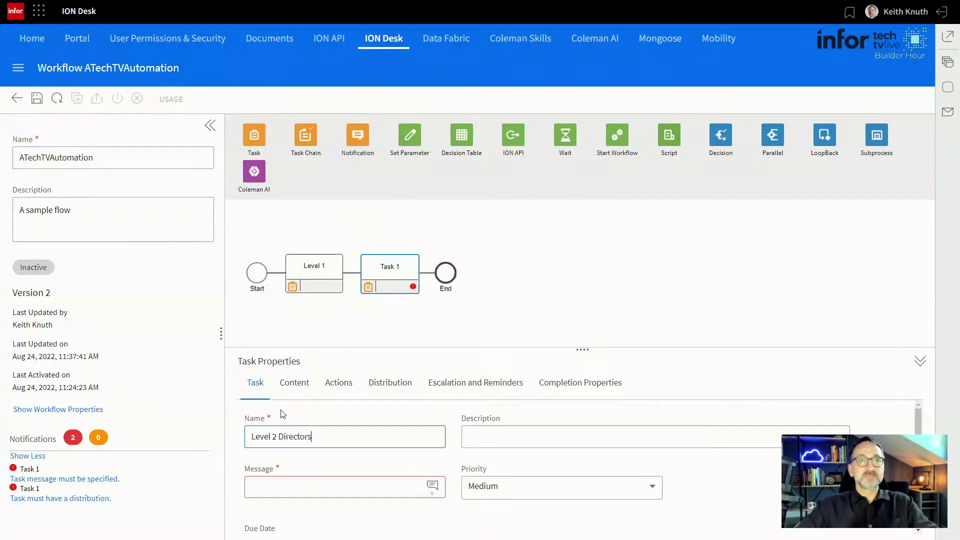
left_click(341, 492)
type("Approve")
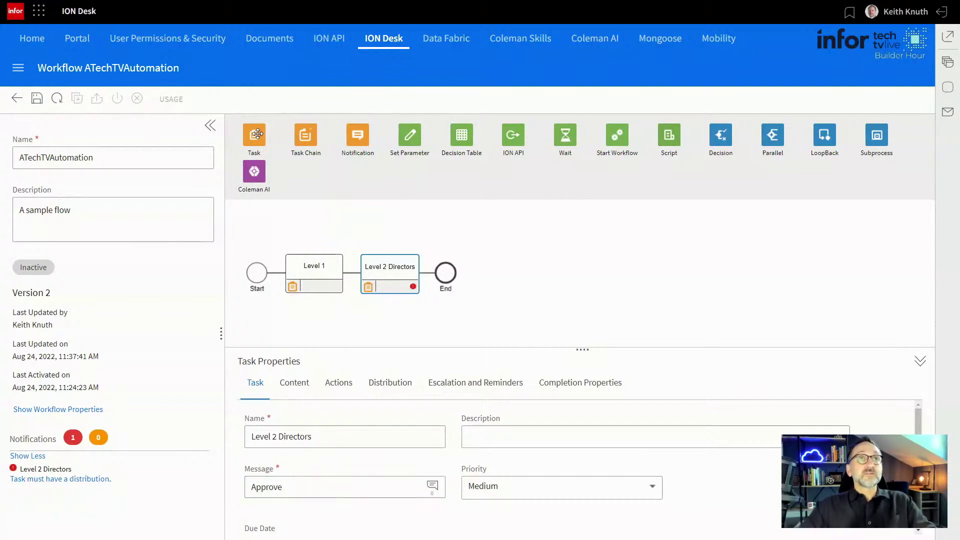
Add a task between Level 2 Directors and End, and name it Level 3 VPs.
left_click_drag(254, 135, 432, 272)
left_click(295, 434)
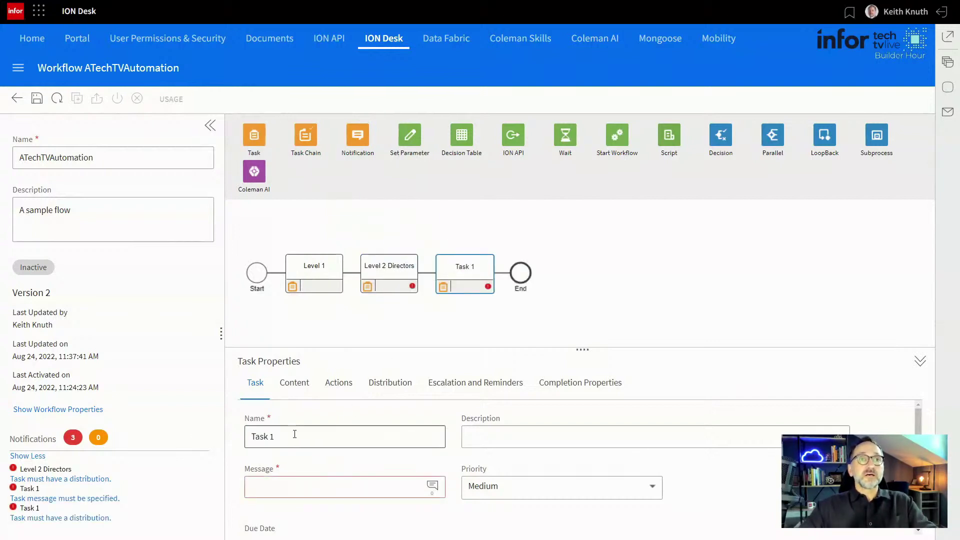
key("BackSpace")
key("BackSpace")
key("BackSpace")
key("BackSpace")
key("BackSpace")
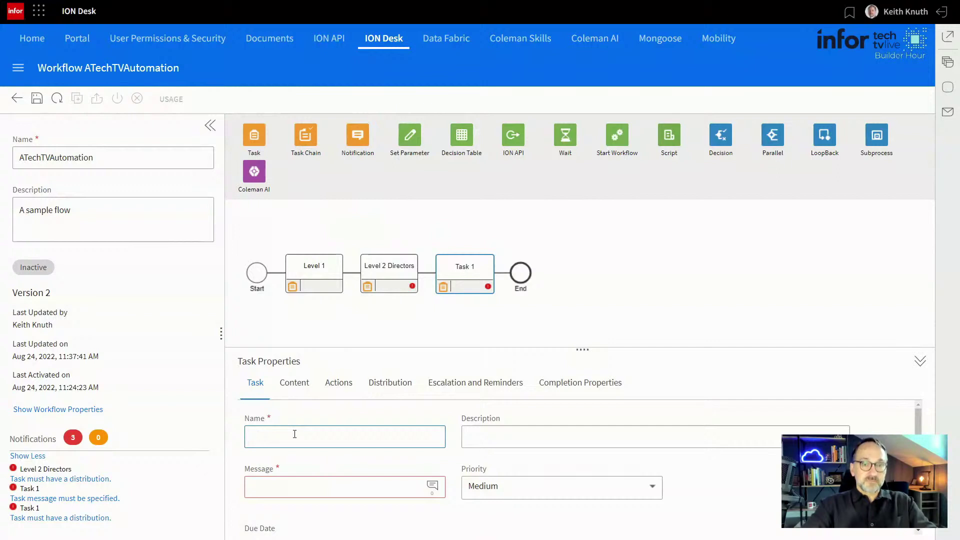
type("Level 3 ")
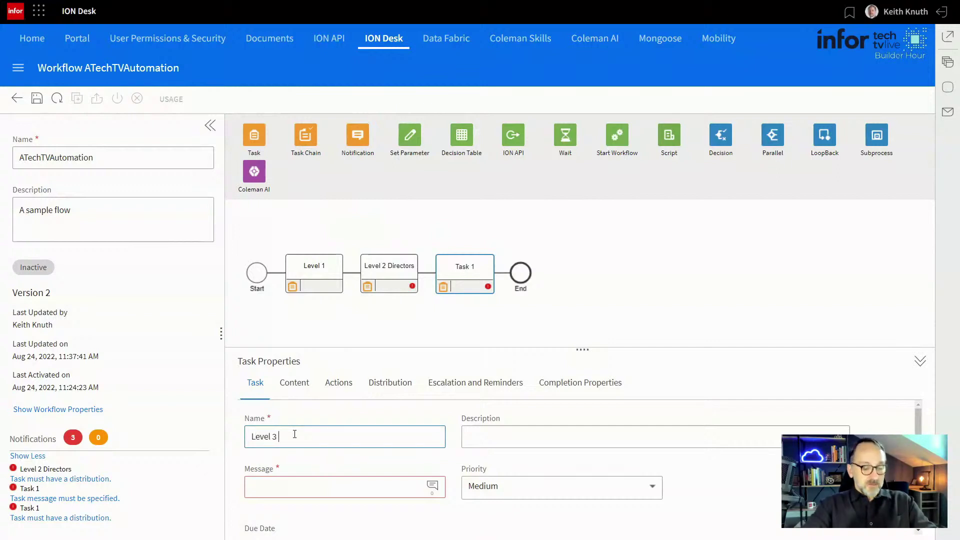
type("VPs")
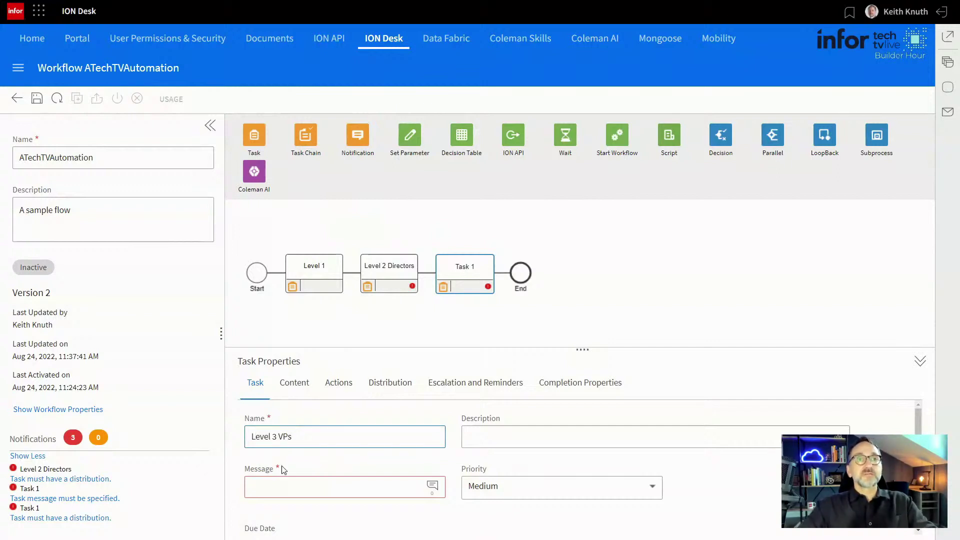
Set the message of the Level 3 VPs task to "Really need to approve".
left_click(283, 486)
type("Reall")
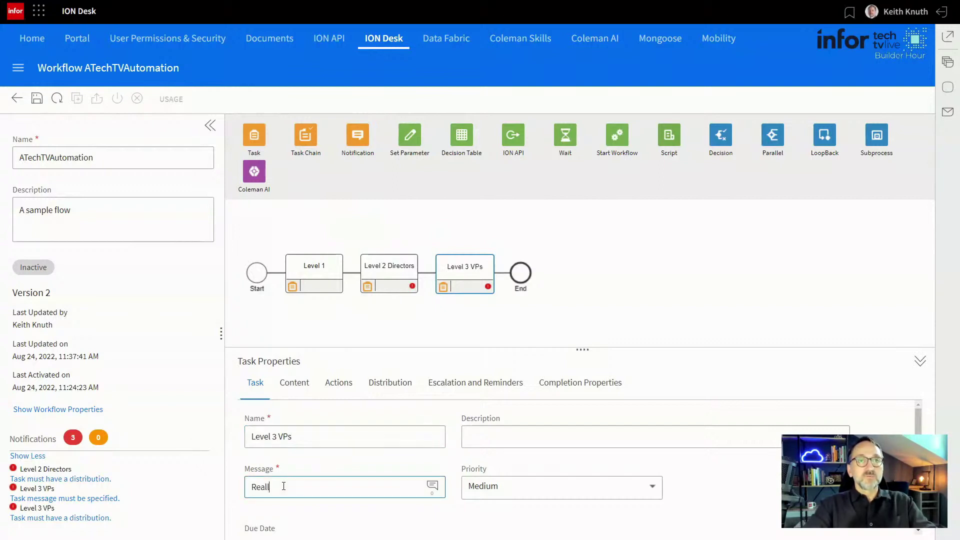
type("y need to approve")
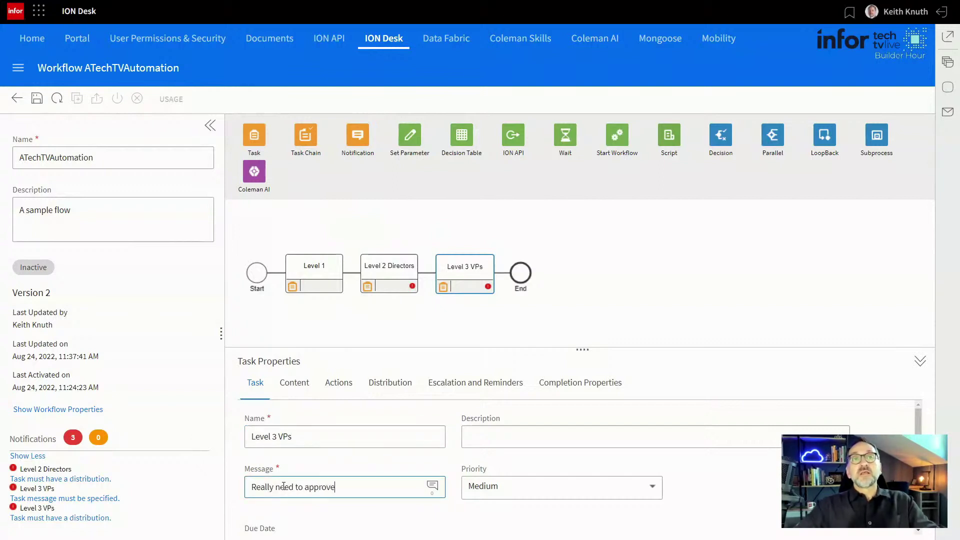
left_click(337, 459)
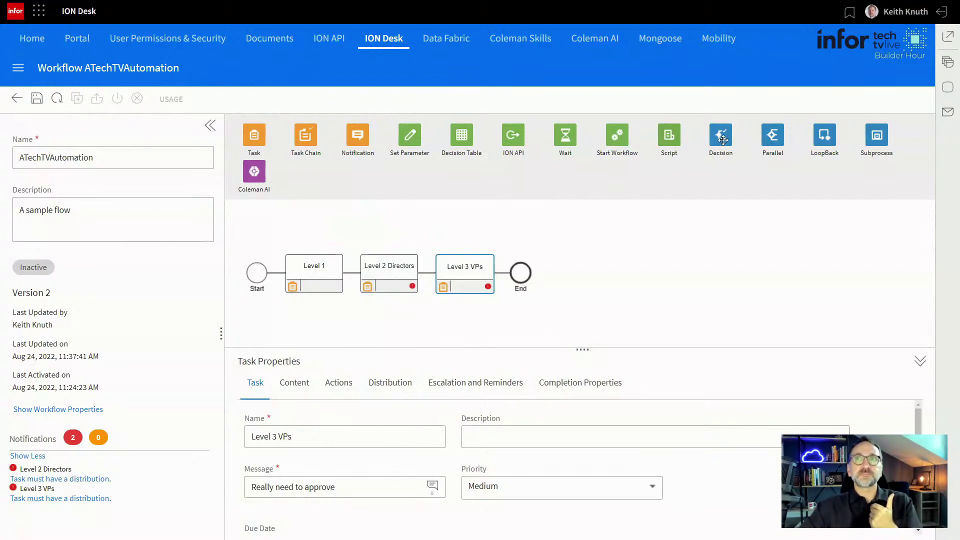
Add a decision after Level 1 with Level 2 Directors on its Yes branch, followed there by a second decision with Level 3 VPs on Yes.
left_click_drag(721, 136, 353, 276)
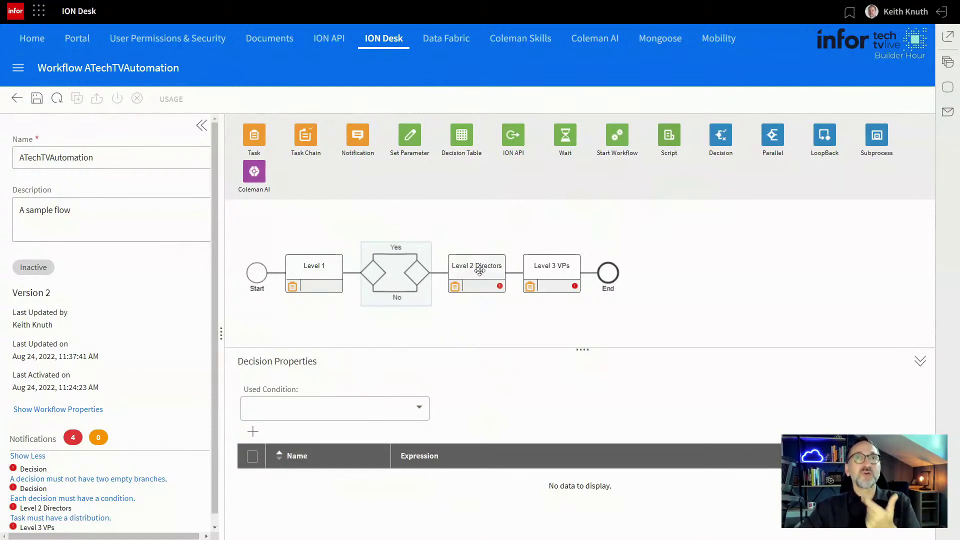
left_click_drag(476, 265, 399, 254)
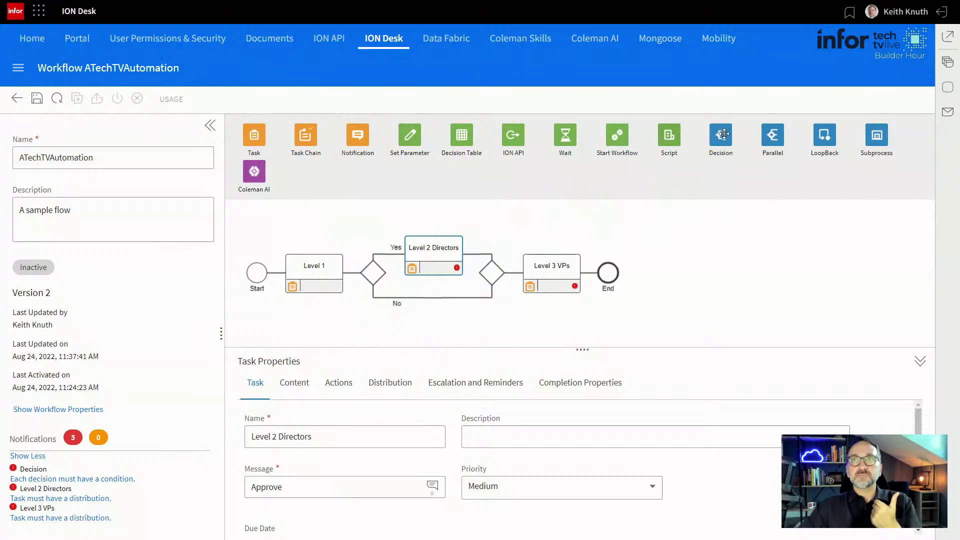
left_click_drag(719, 144, 565, 229)
left_click_drag(470, 255, 513, 236)
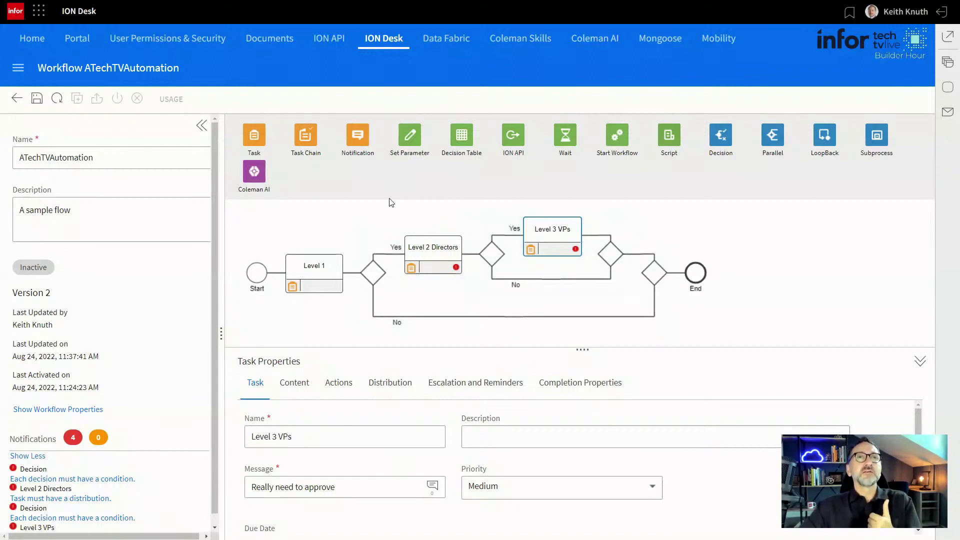
Add a notification on the No branch of the decision after Level 1, and name it Level 1 rejected.
left_click_drag(352, 152, 515, 316)
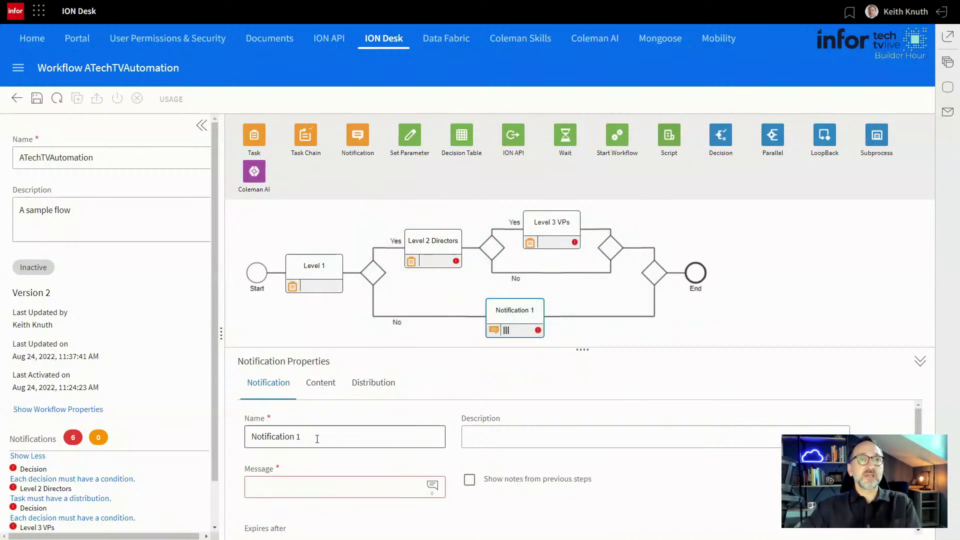
left_click_drag(316, 438, 250, 443)
type("LEvel")
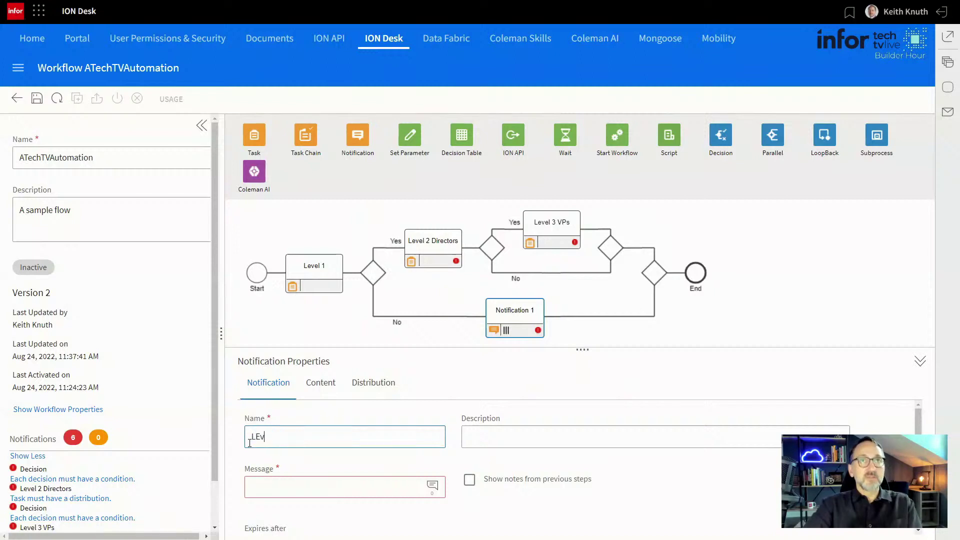
key("BackSpace")
key("BackSpace")
type("e")
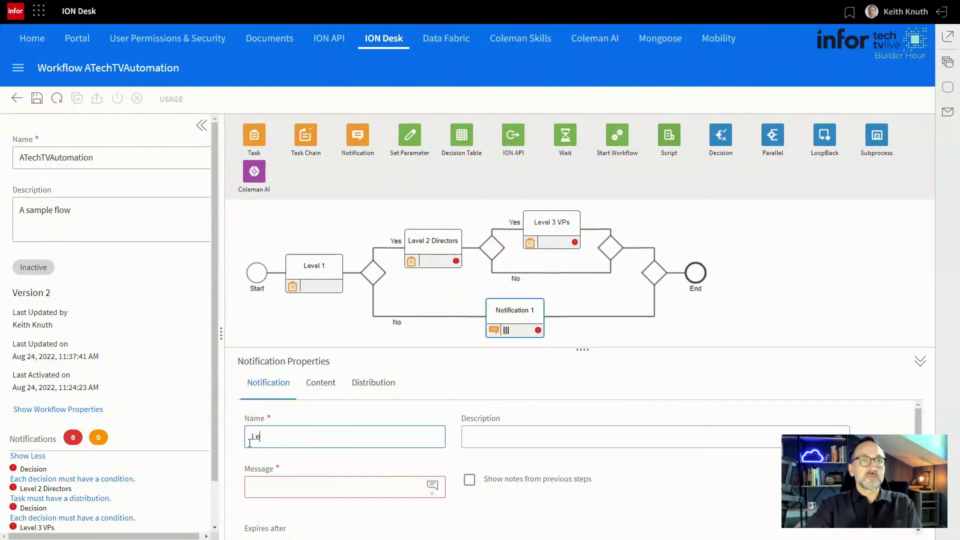
type("vel 1 rejected")
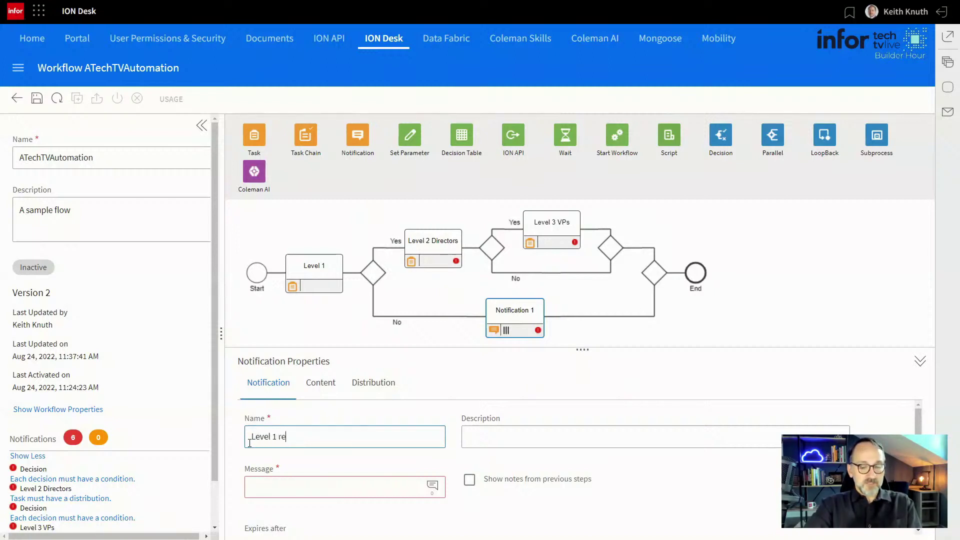
Set the Level 1 rejected notification's message to "Sorry, your PO has been denied" and open its distribution settings.
left_click(273, 490)
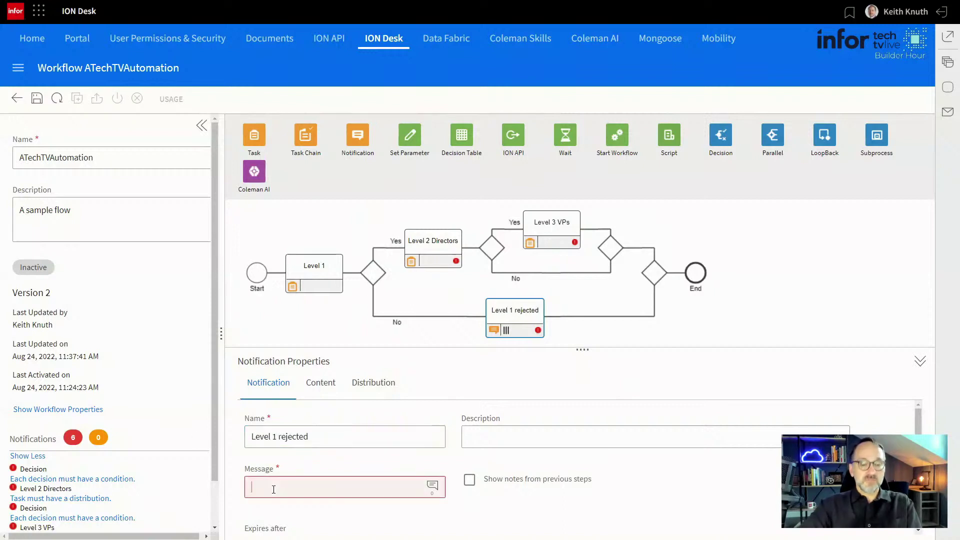
type("Sorry, your PO ")
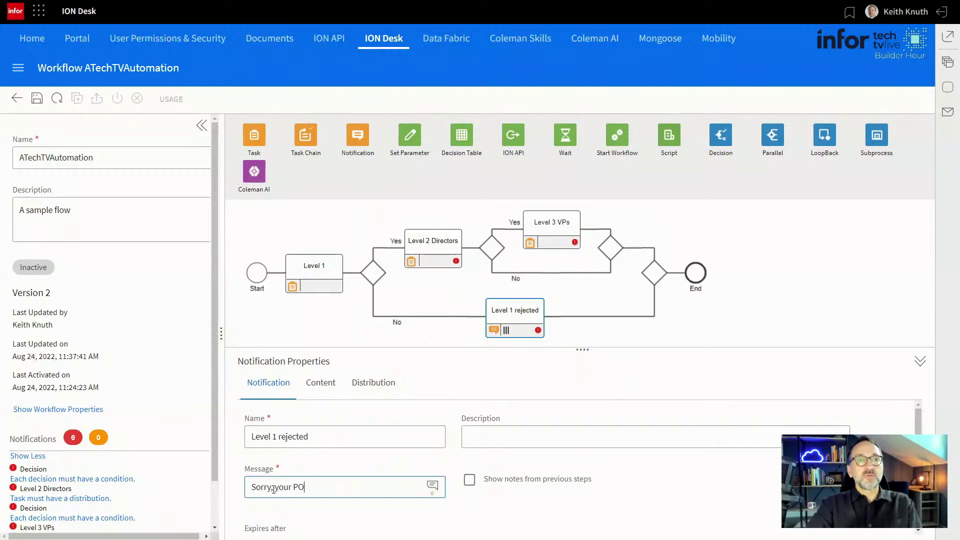
type("has been d")
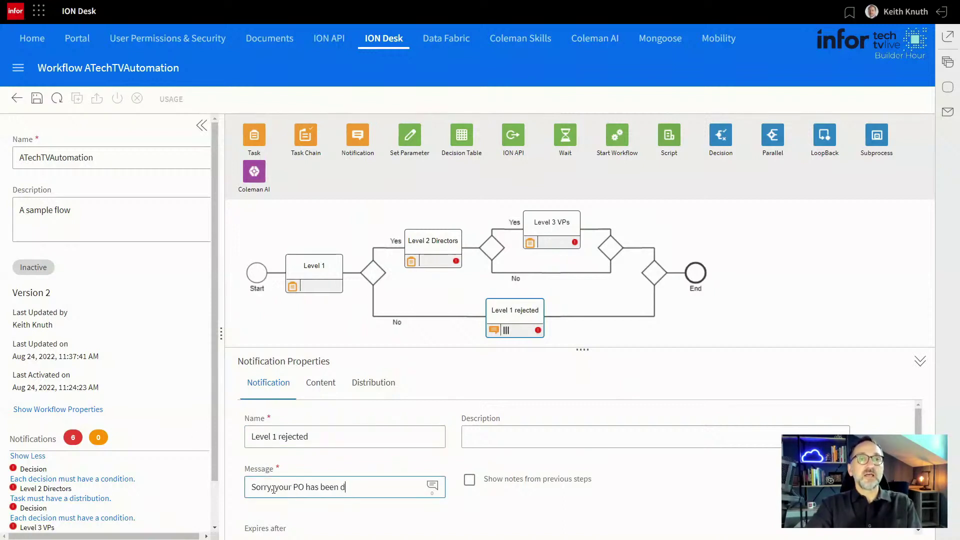
type("enied")
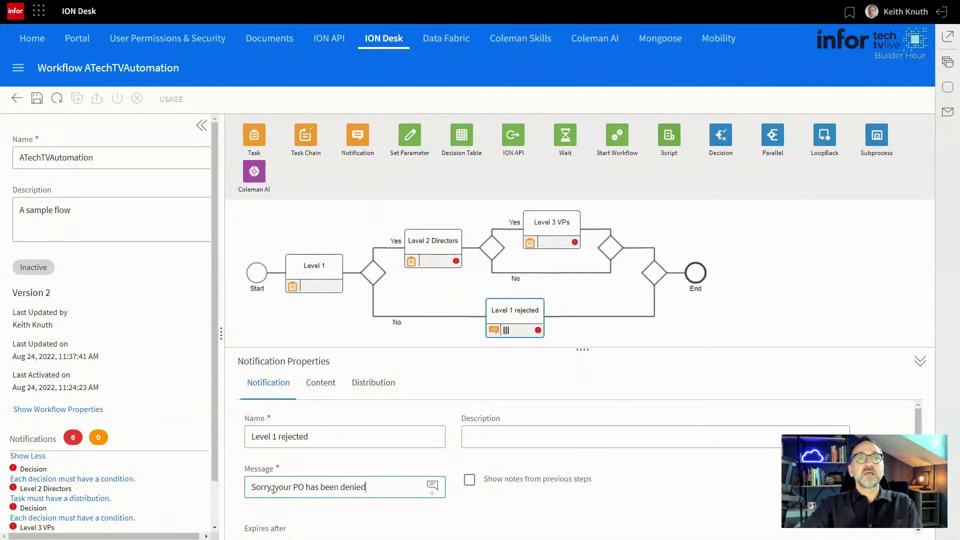
left_click(373, 428)
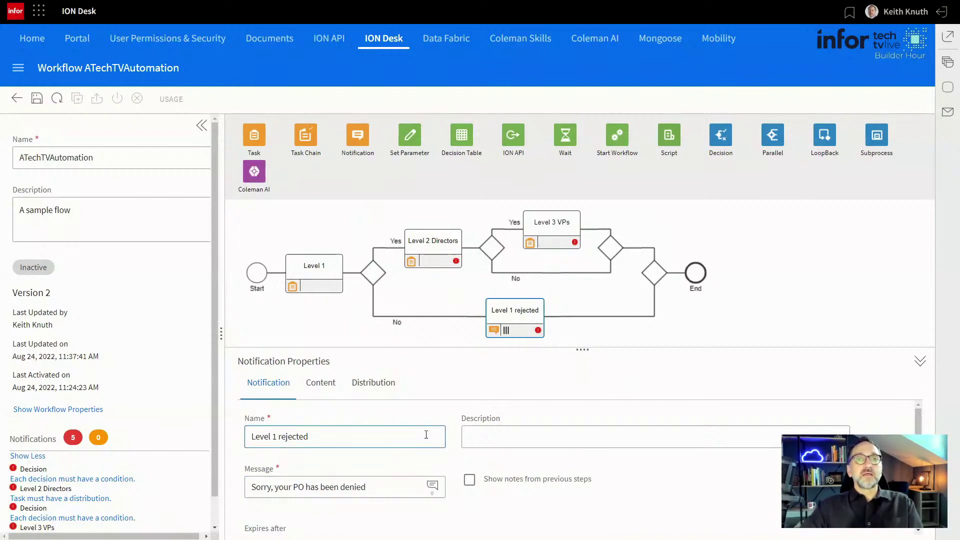
left_click(379, 388)
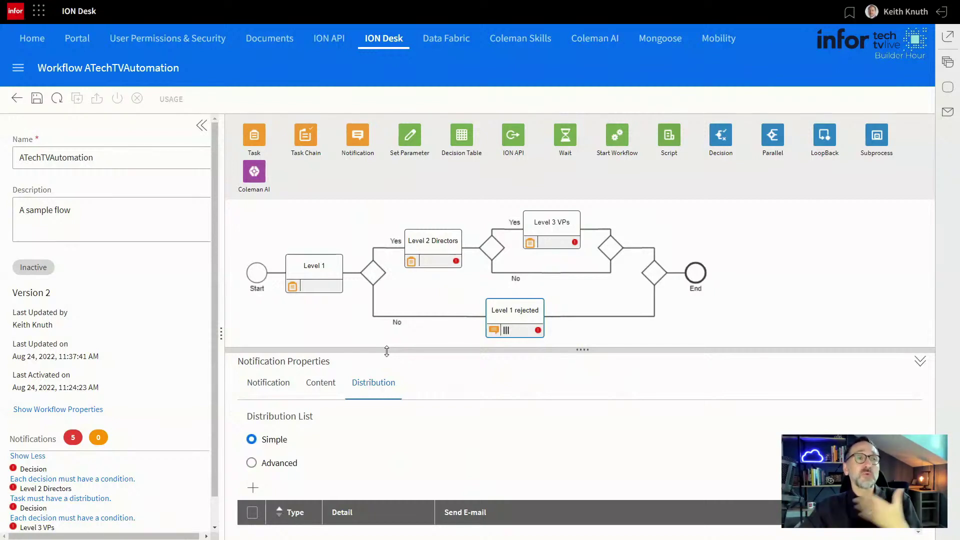
Copy the Level 1 rejected notification onto the No branch of the inner decision after Level 2 Directors.
right_click(515, 316)
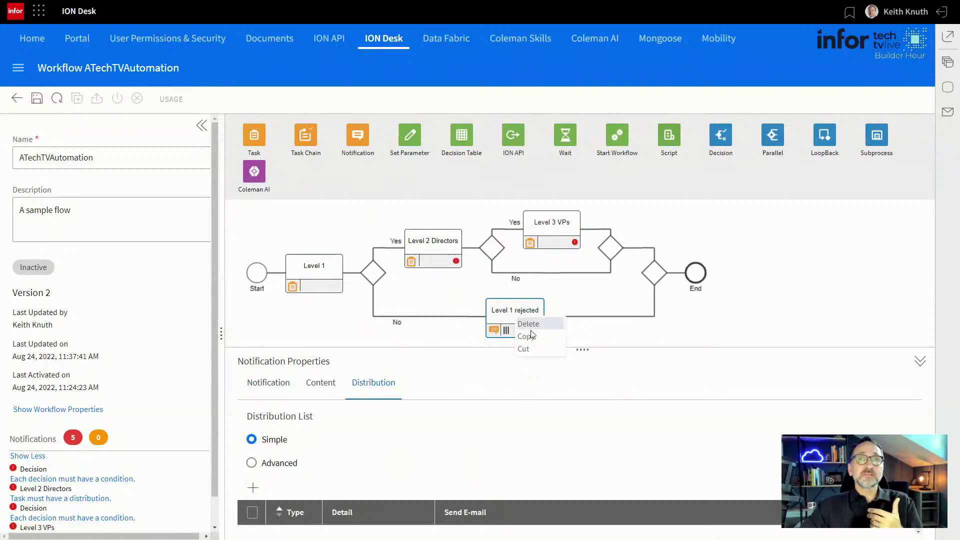
left_click(530, 334)
left_click(550, 273)
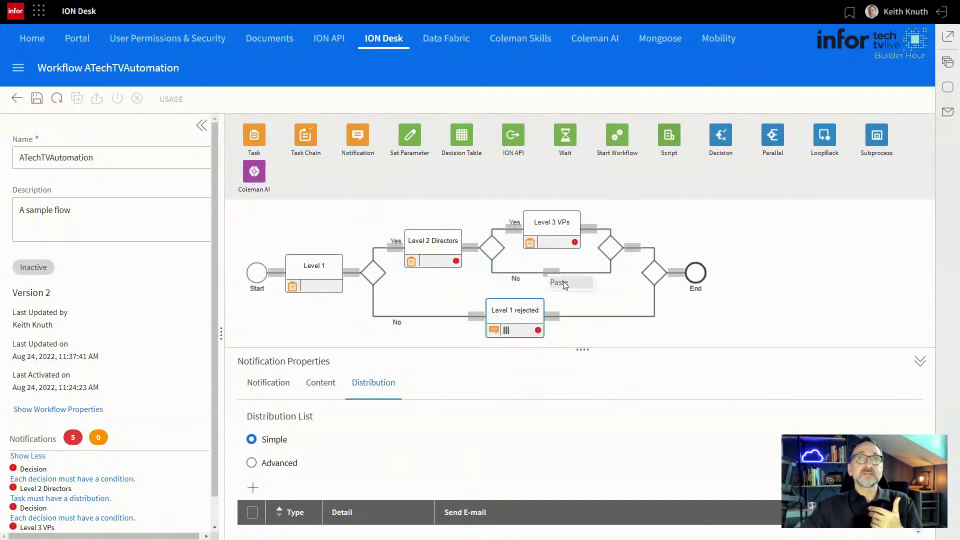
left_click(563, 282)
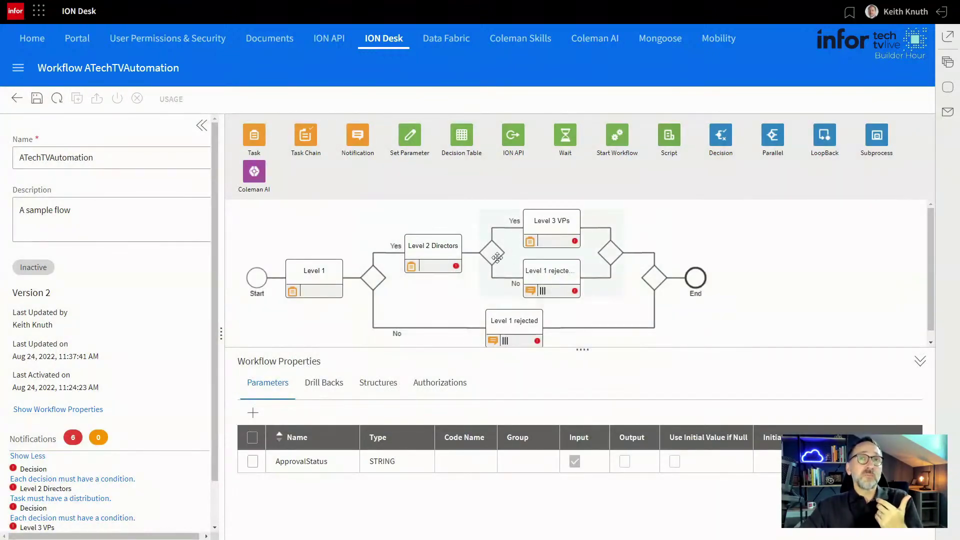
Copy the inner No-branch notification to the spot just before End, and delete that extra copy.
right_click(549, 276)
left_click(564, 298)
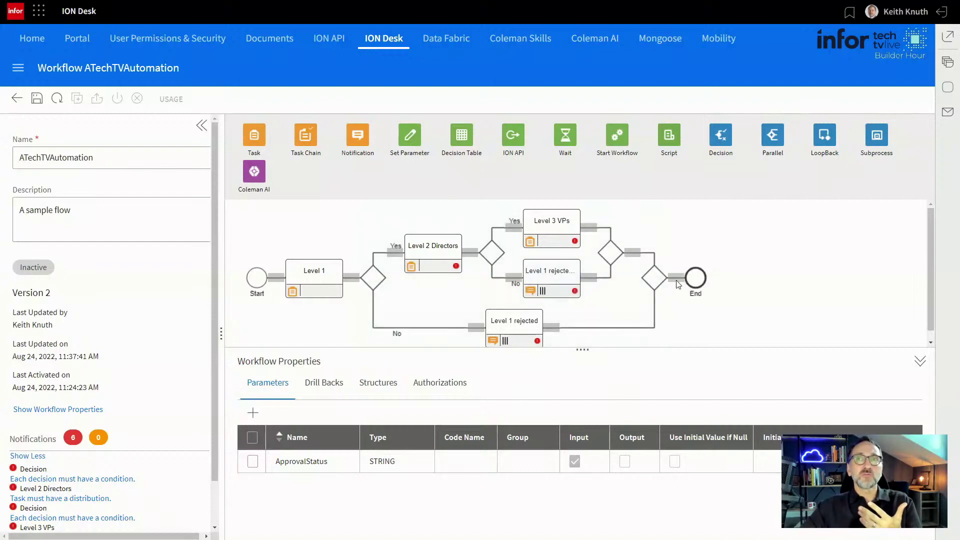
left_click(678, 280)
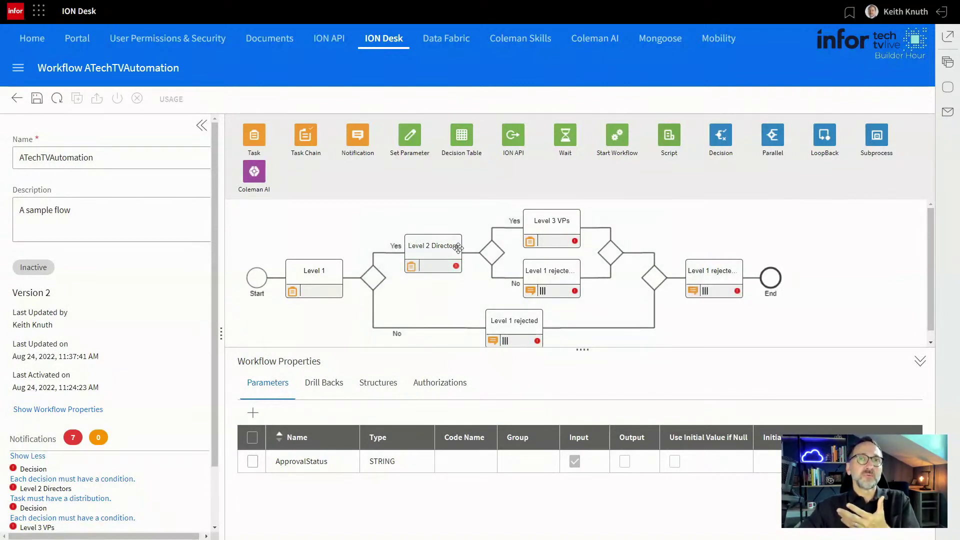
right_click(709, 282)
left_click(715, 292)
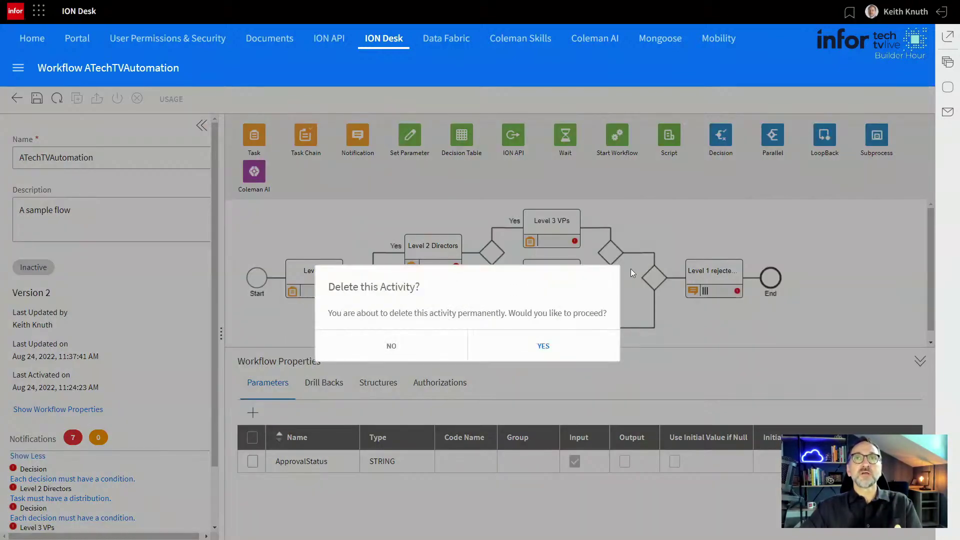
left_click(531, 344)
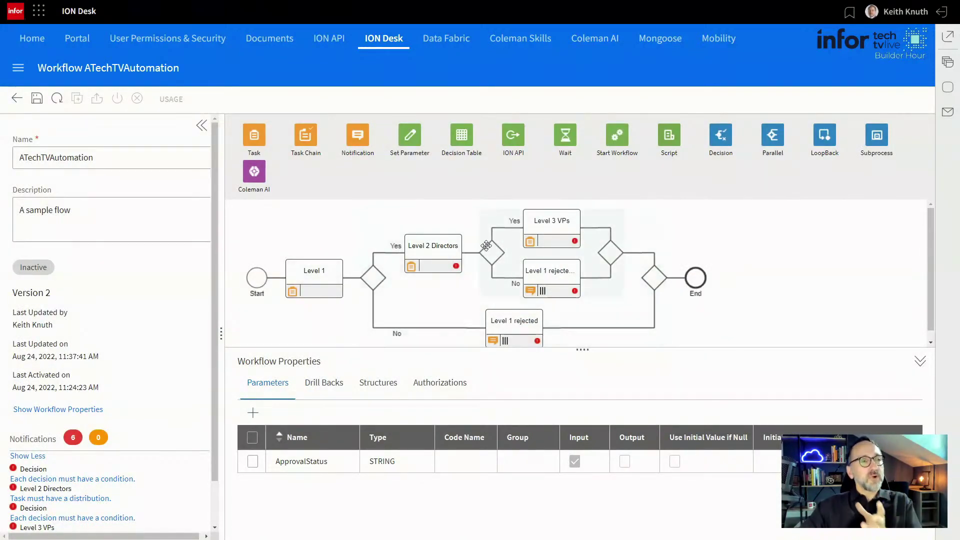
Enable the Status completion property of the Level 1 task, using the ApprovalStatus parameter.
left_click(326, 283)
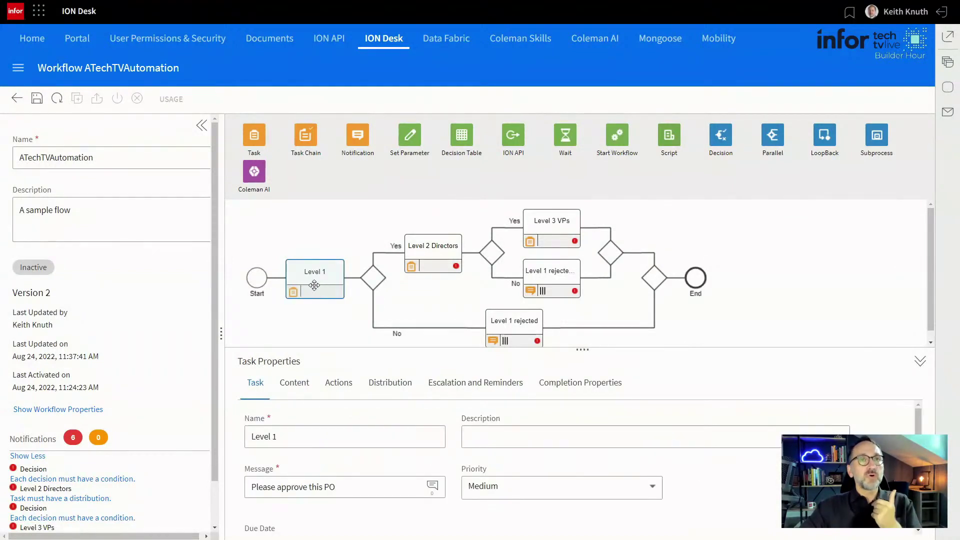
left_click(578, 389)
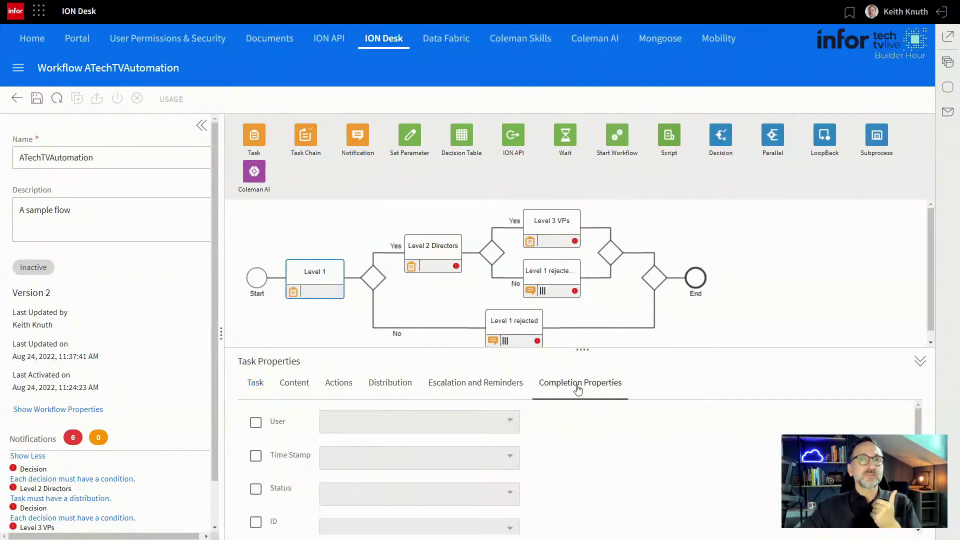
scroll(577, 447, "down", 1)
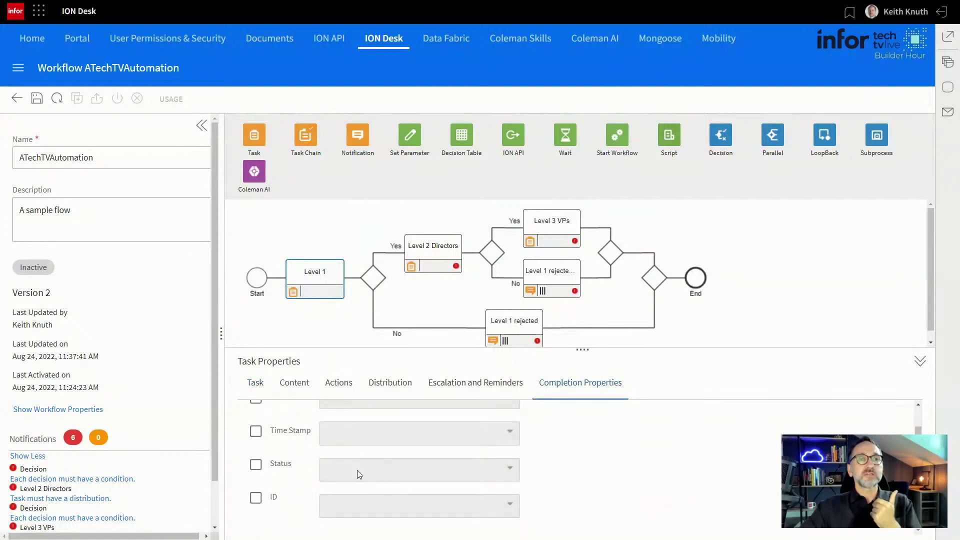
left_click(255, 464)
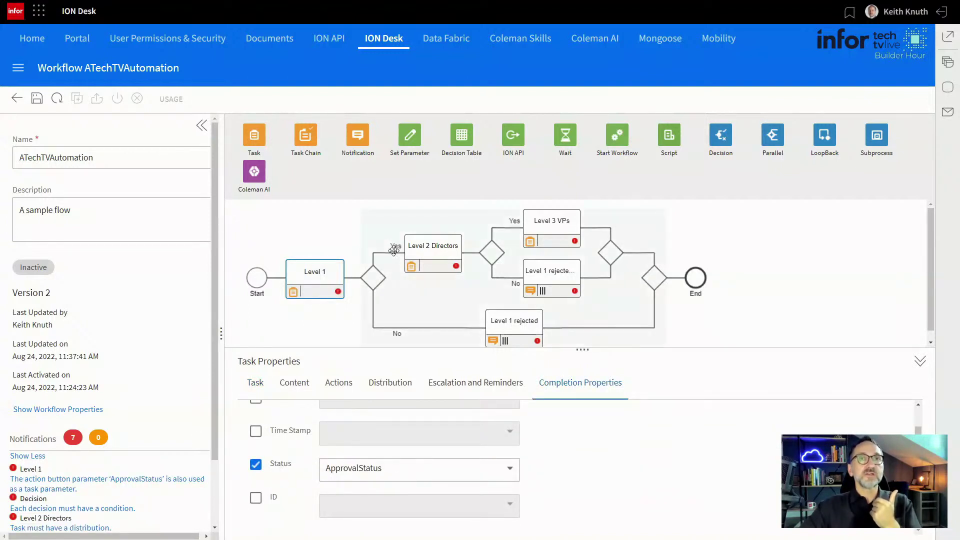
Create a condition named Approved that compares ApprovalStatus = 1 for the outer decision after Level 1, and set it as the used condition.
left_click(378, 276)
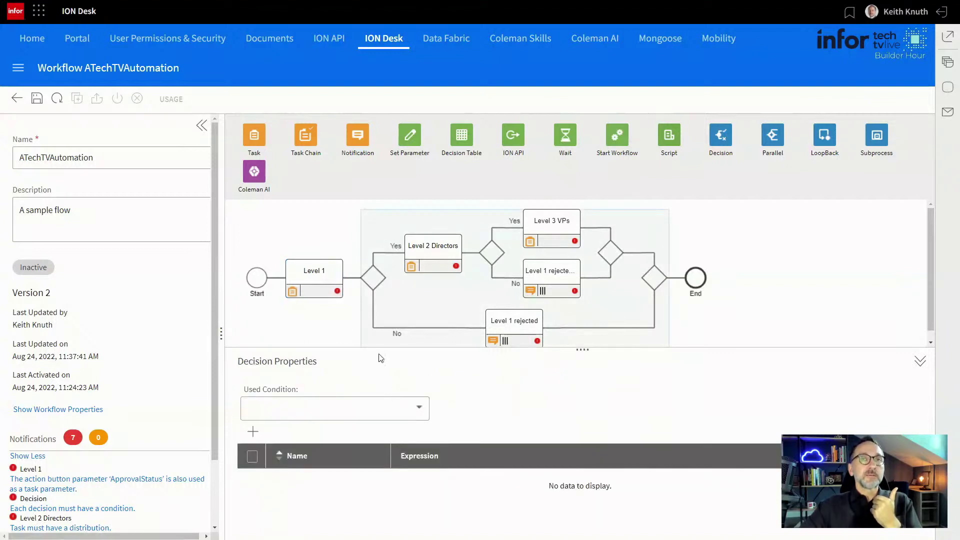
left_click(420, 407)
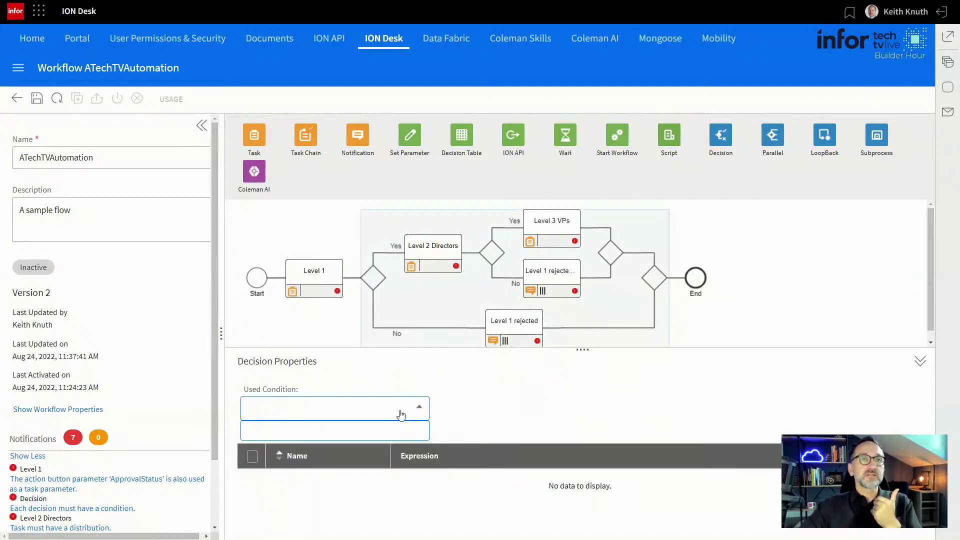
left_click(410, 411)
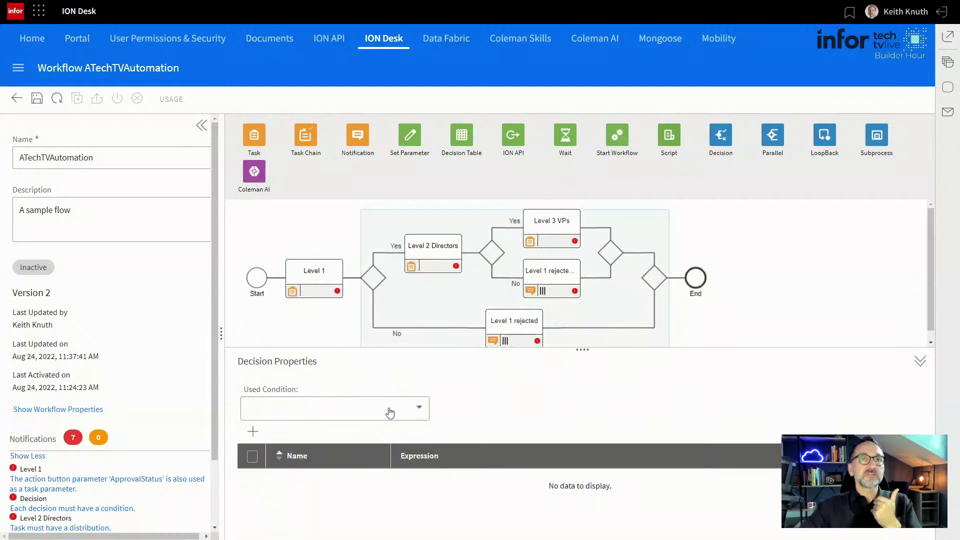
left_click(253, 433)
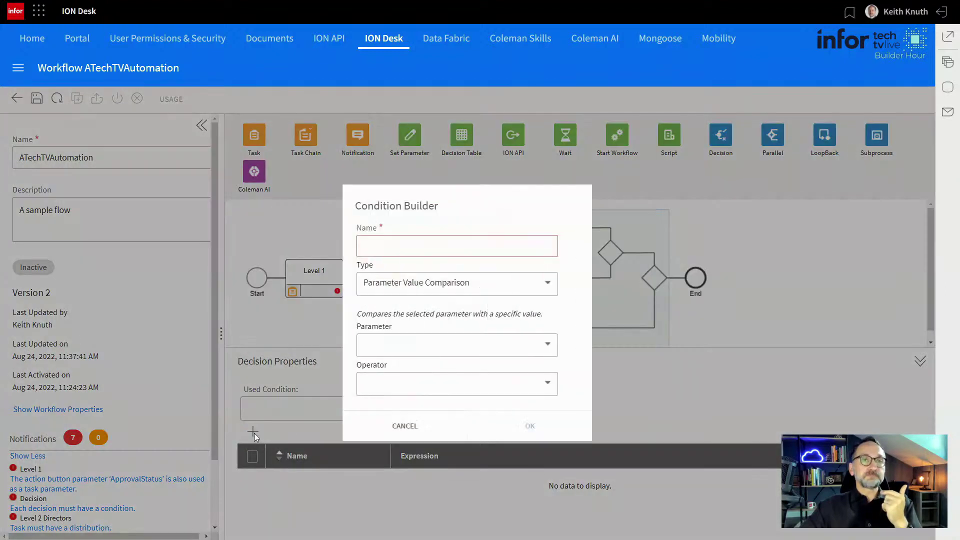
left_click(402, 249)
type("Approved")
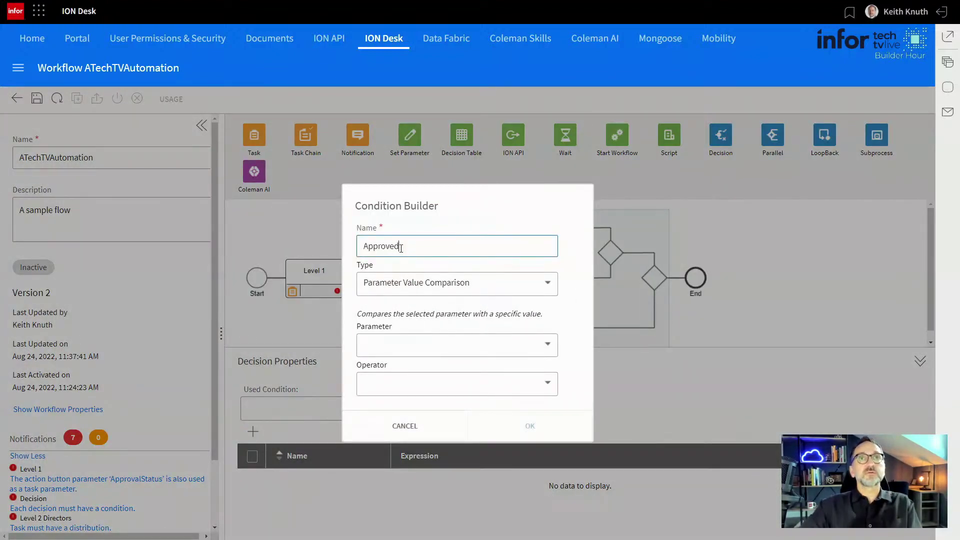
left_click(525, 349)
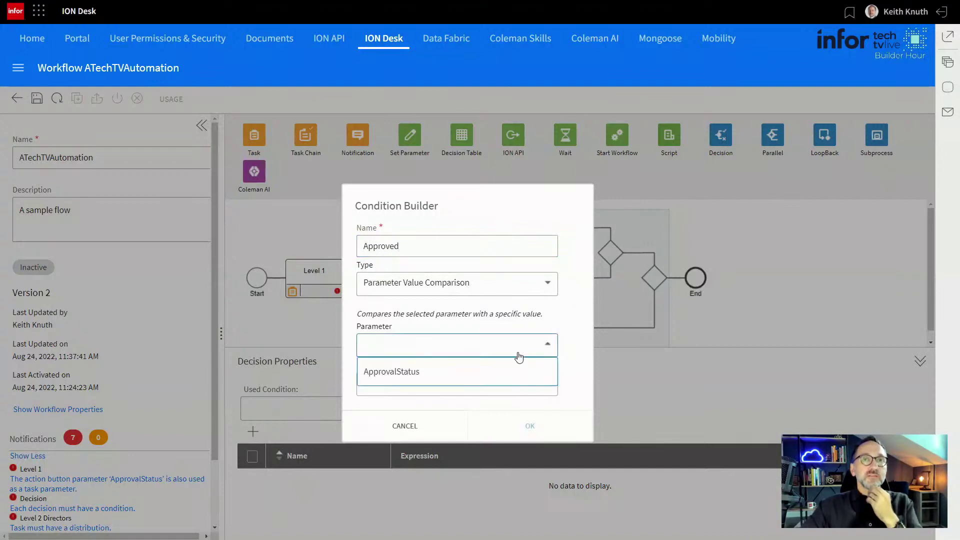
left_click(481, 372)
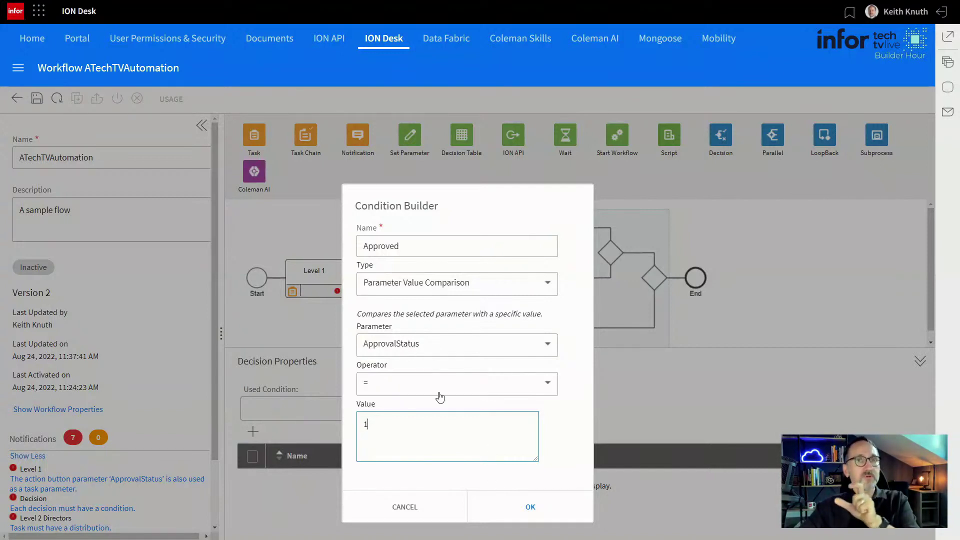
left_click(525, 502)
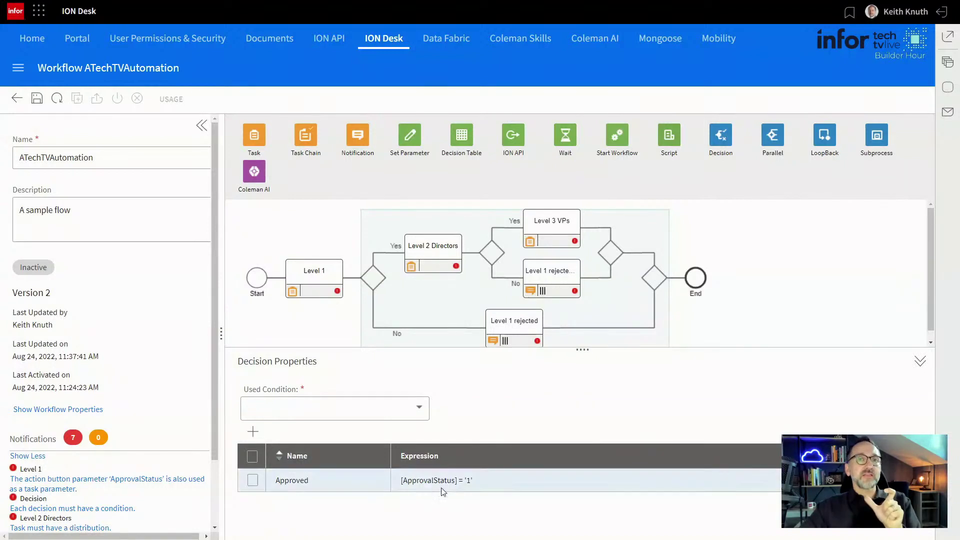
left_click(373, 415)
left_click(345, 434)
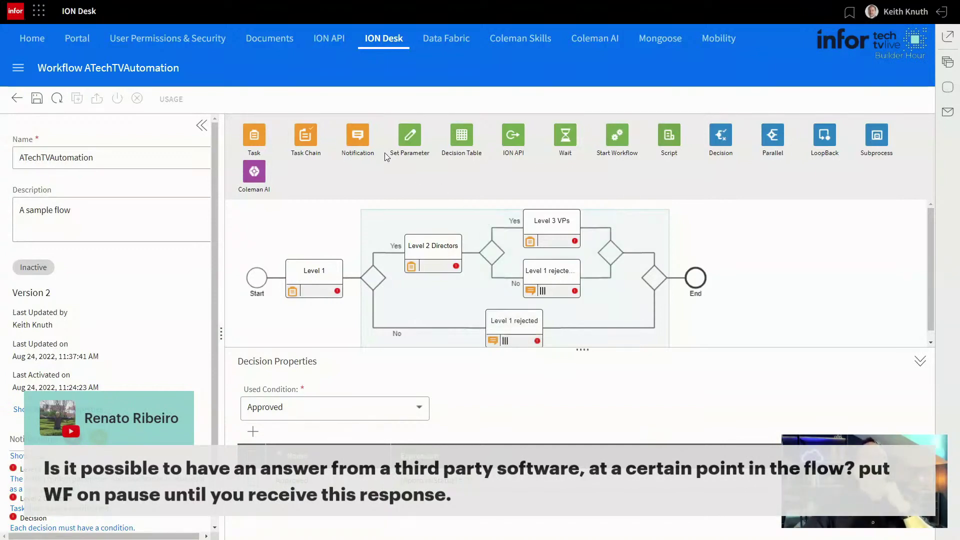
Add a notification activity between the outer decision's merge point and End, and open its distribution settings.
left_click_drag(363, 145, 437, 326)
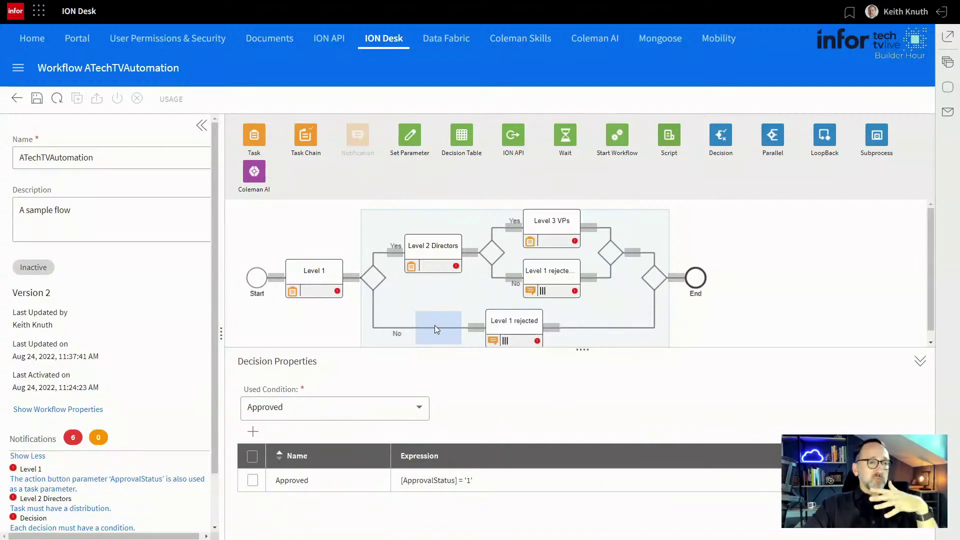
left_click_drag(434, 326, 683, 276)
left_click(373, 382)
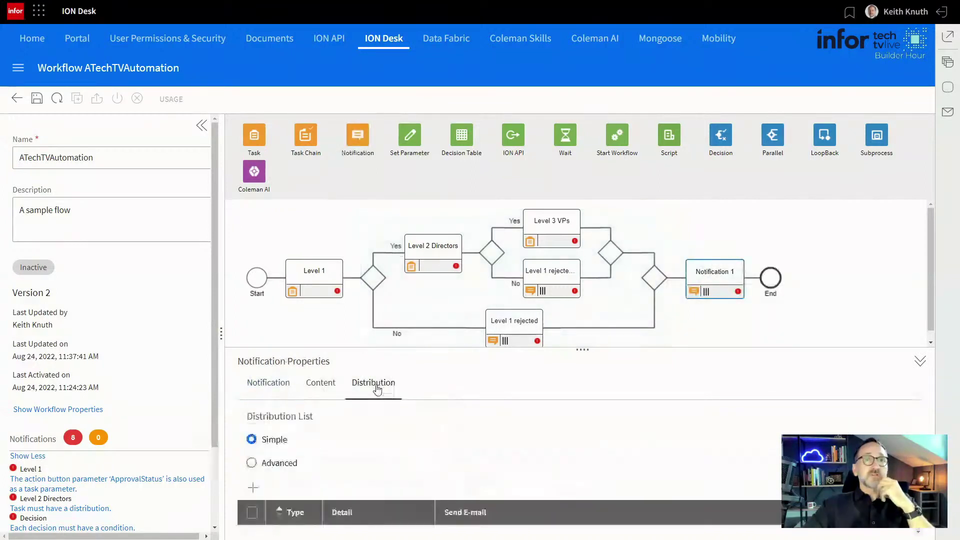
left_click(253, 488)
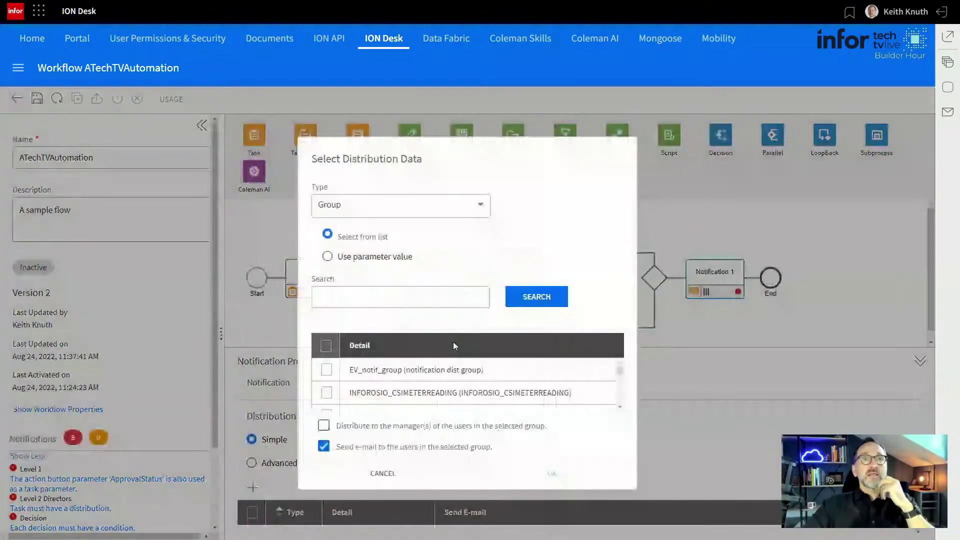
left_click(405, 207)
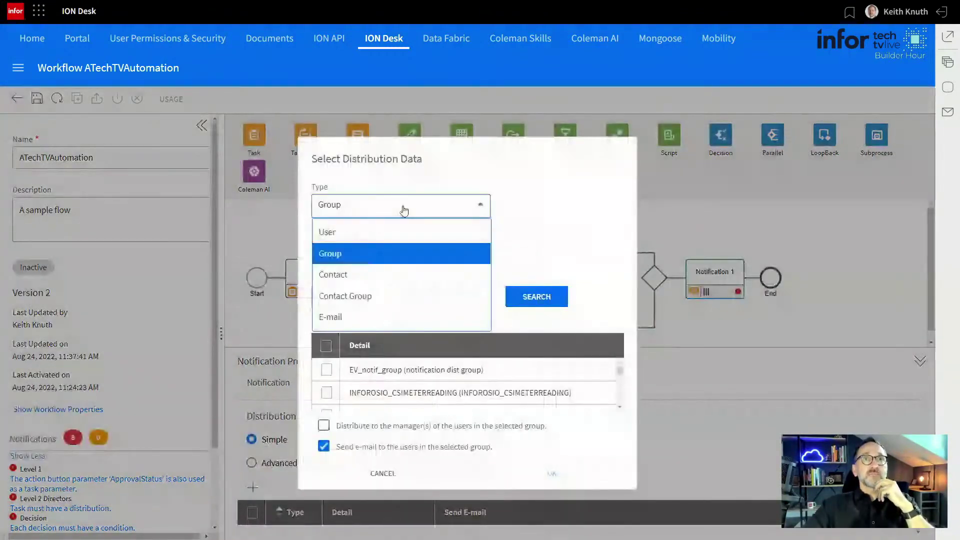
left_click(350, 317)
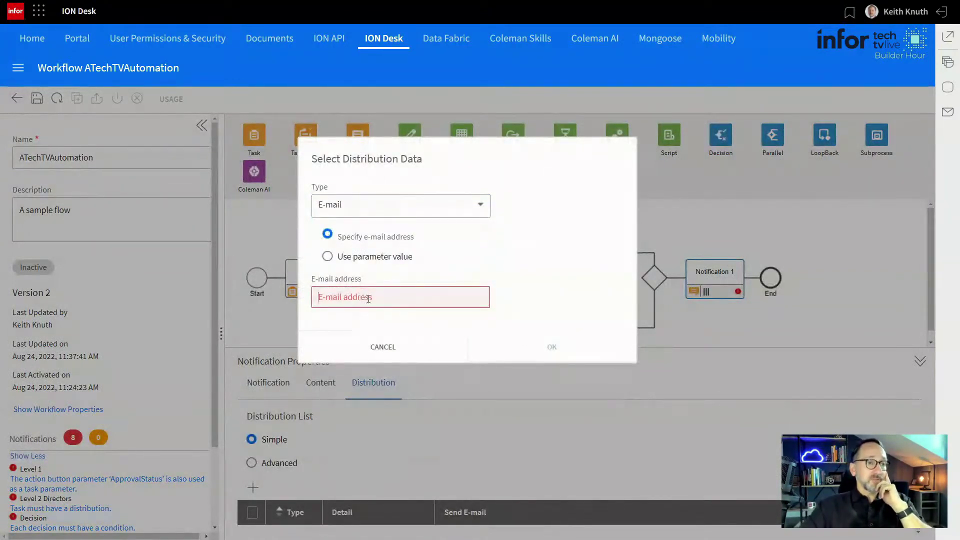
left_click(403, 347)
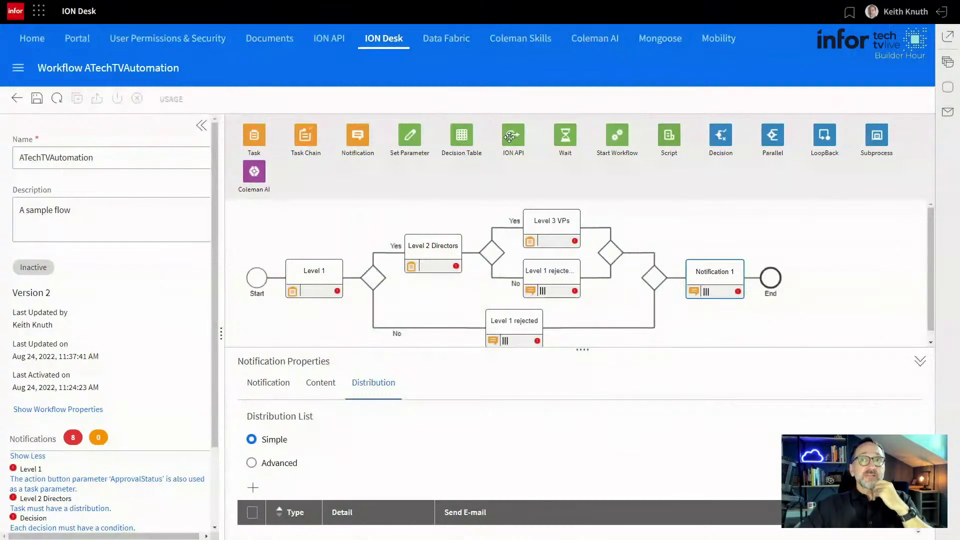
Add an ION API activity between the Notification 1 activity and End.
left_click_drag(509, 136, 671, 291)
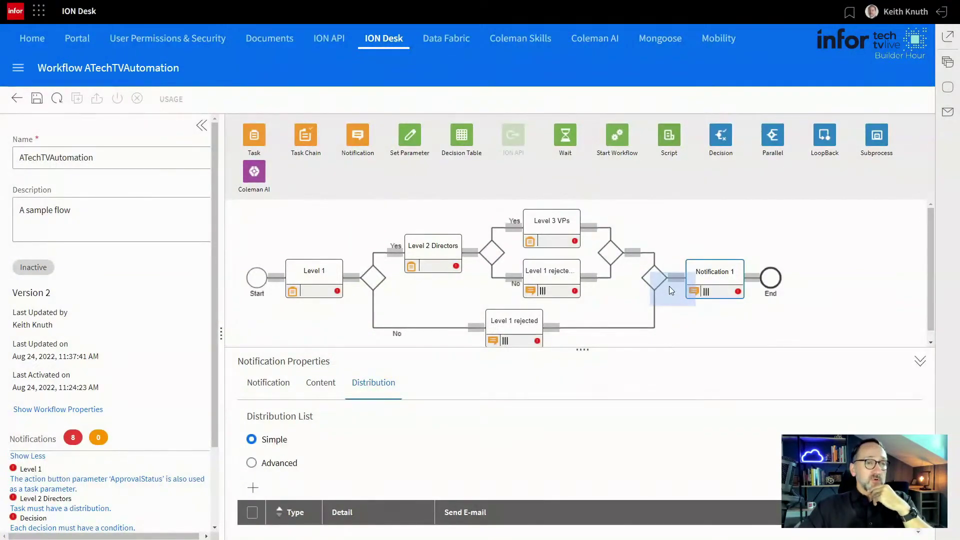
left_click_drag(750, 277, 751, 279)
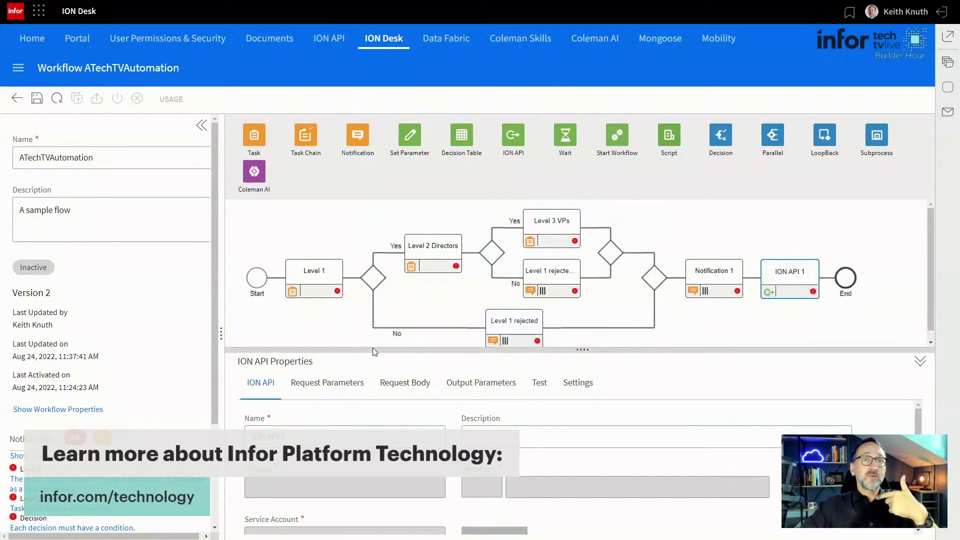
left_click_drag(373, 348, 388, 287)
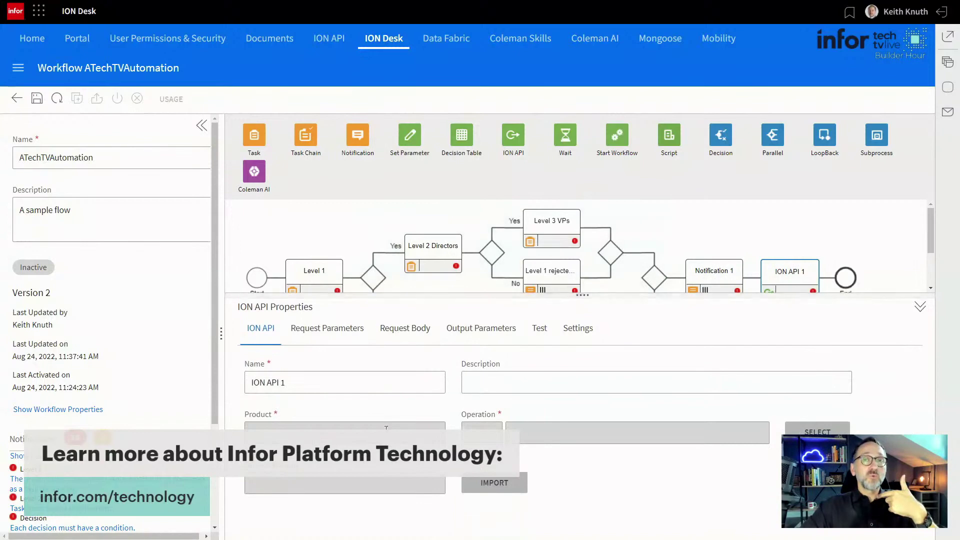
Assign the Cowin product's GET operation CustomerApi/CowinIntegration/proxy/v2/appointment/sessions/public/calendarByPin to the ION API activity.
left_click(817, 432)
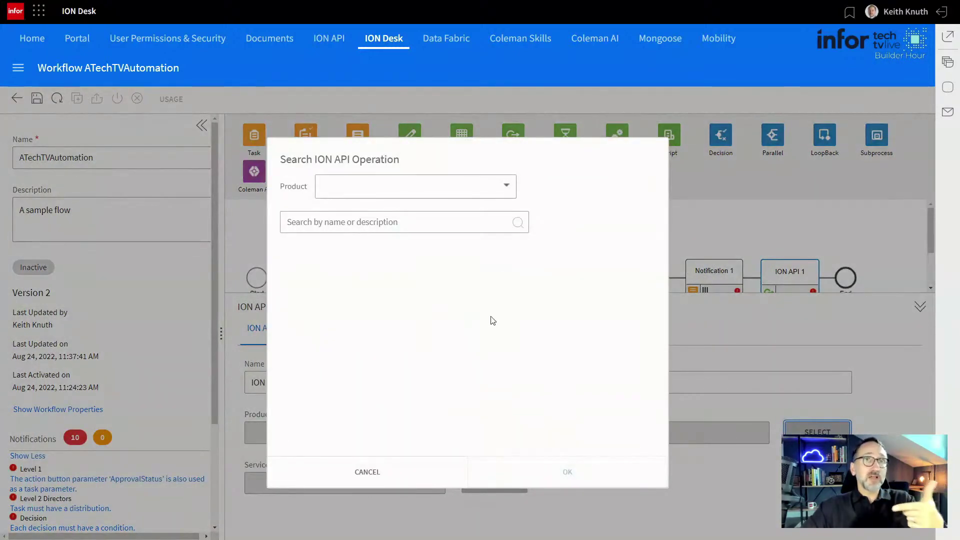
left_click(515, 186)
scroll(431, 268, "down", 4)
scroll(403, 272, "up", 1)
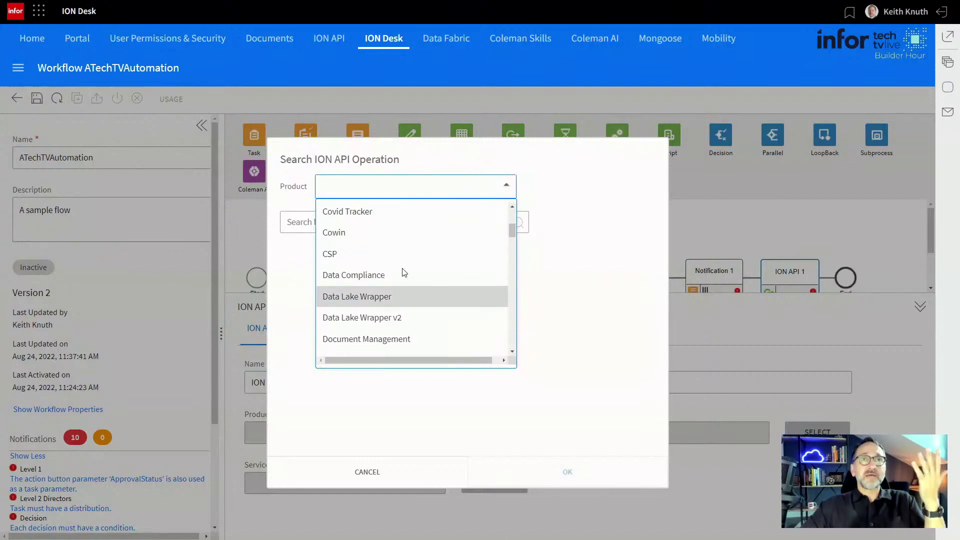
left_click(353, 233)
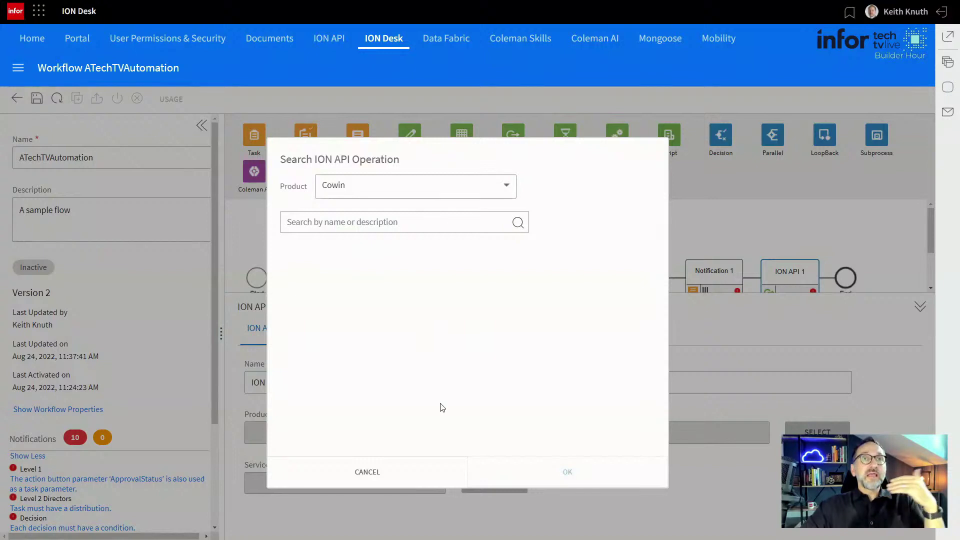
left_click(515, 225)
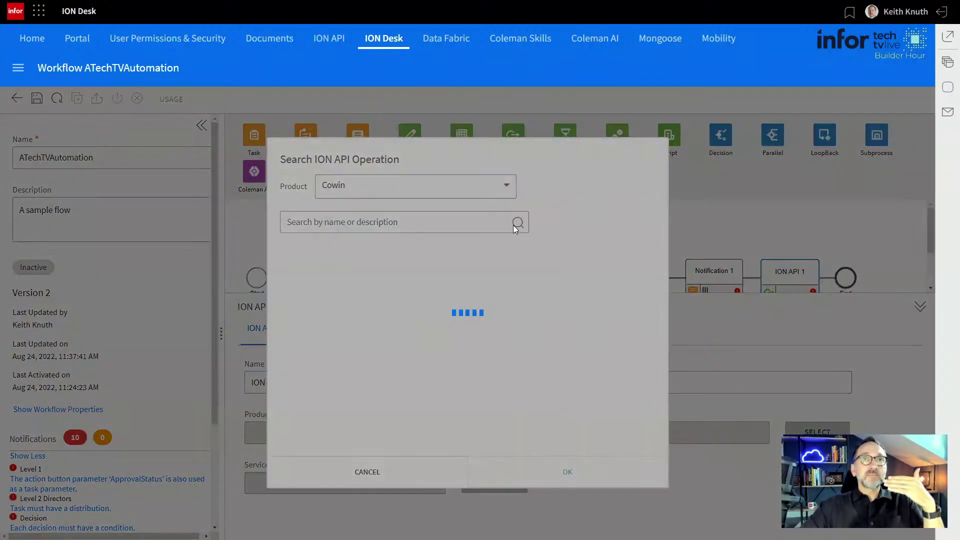
left_click(395, 283)
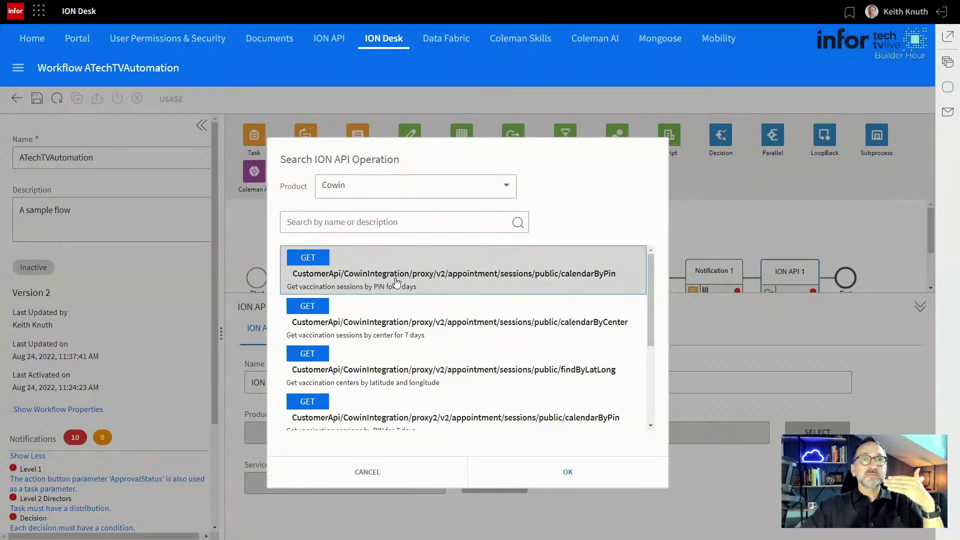
left_click(563, 481)
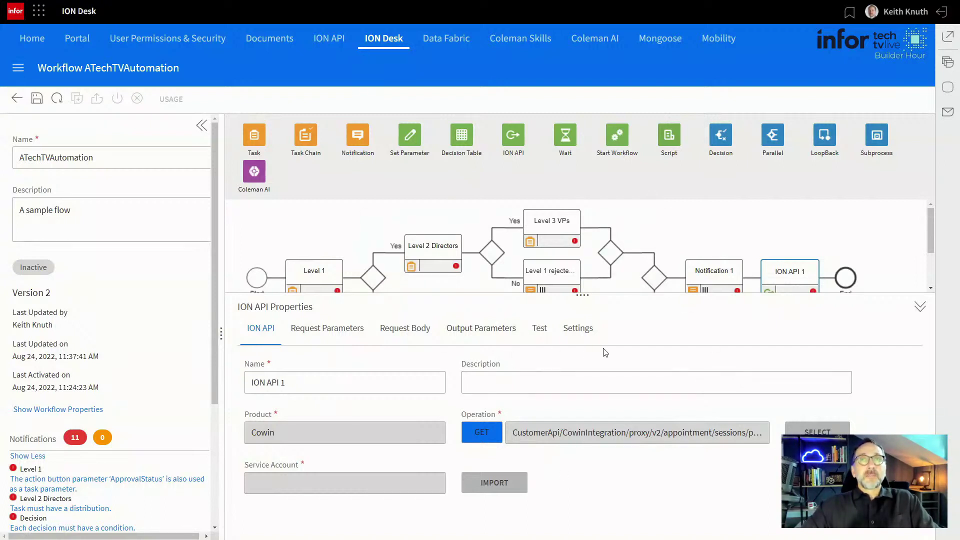
Add a task chain activity between the Level 1 task and the outer decision, and delete it again.
left_click_drag(611, 293, 626, 387)
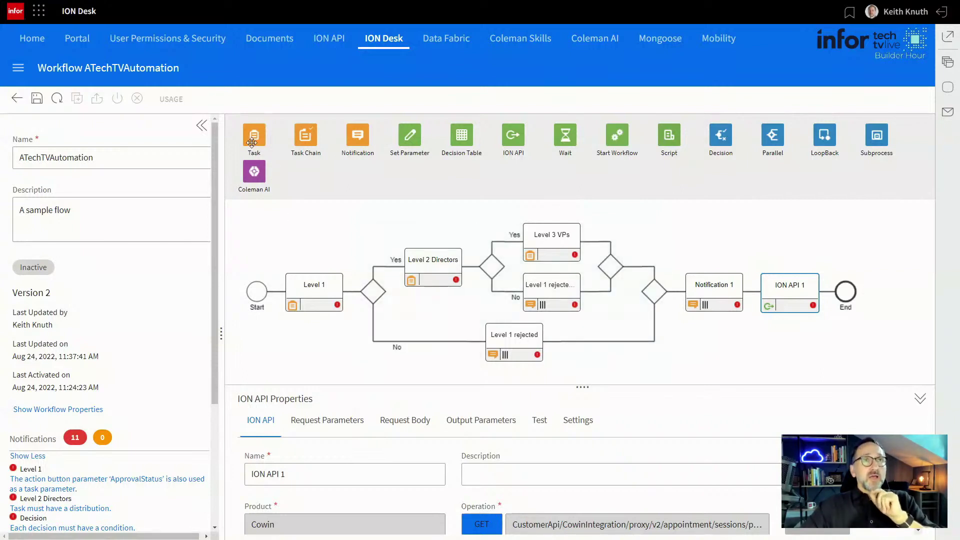
left_click_drag(253, 135, 271, 159)
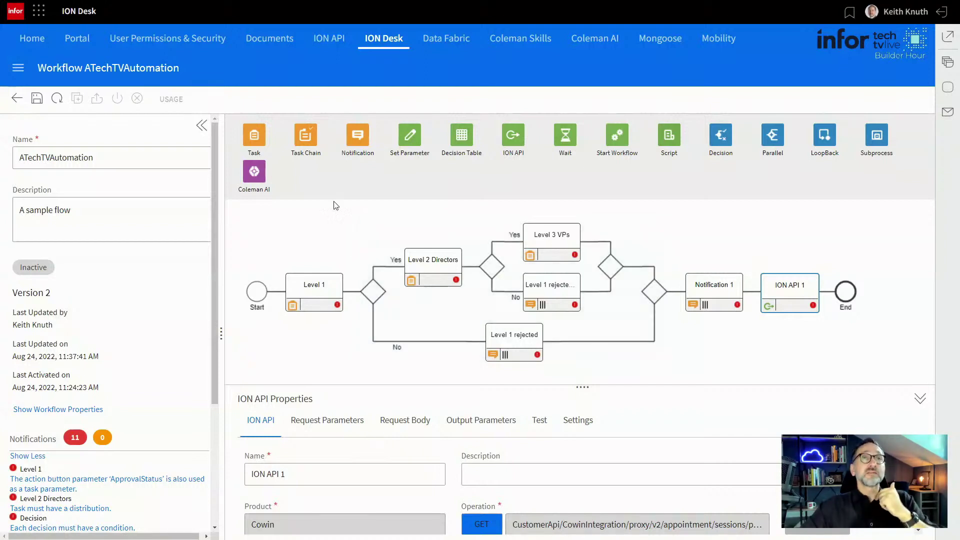
left_click_drag(303, 145, 357, 296)
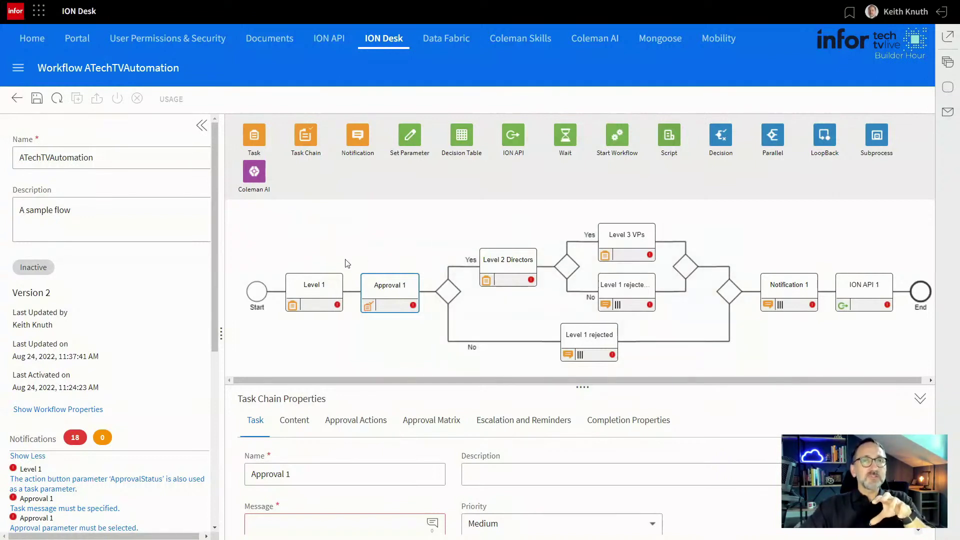
right_click(389, 278)
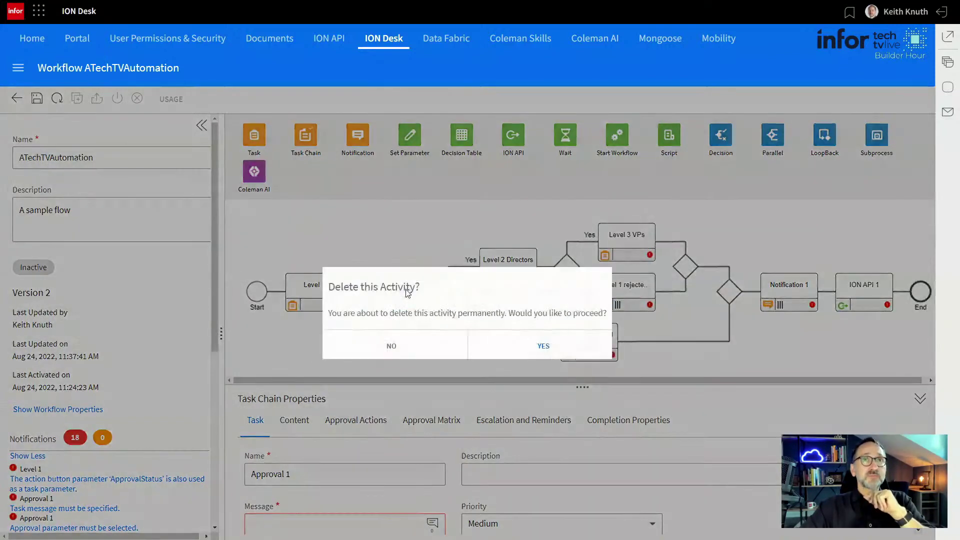
left_click(408, 293)
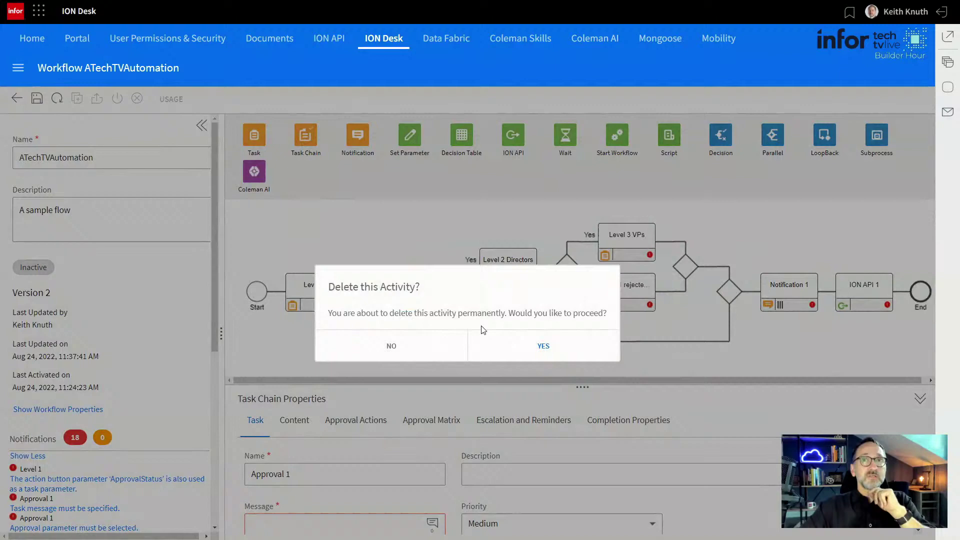
left_click(517, 340)
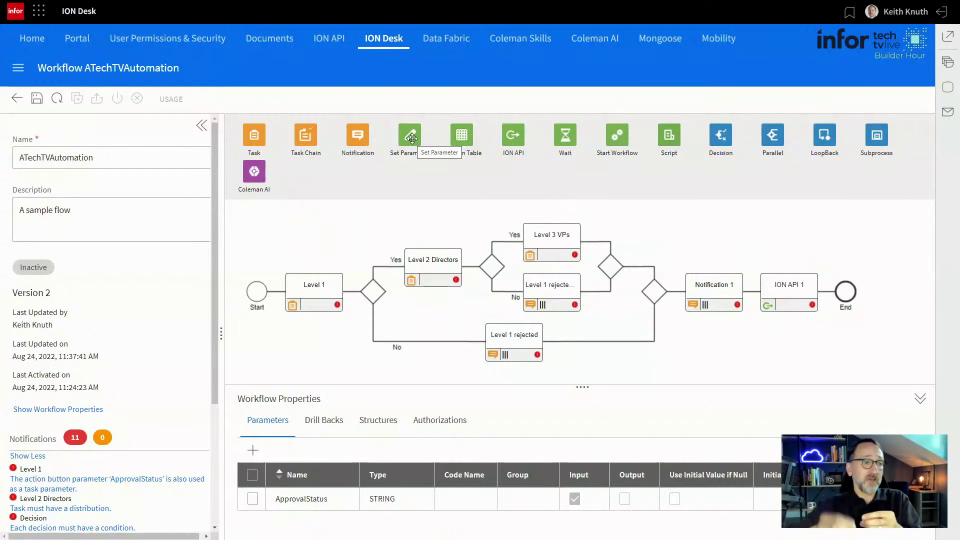
left_click_drag(411, 138, 470, 199)
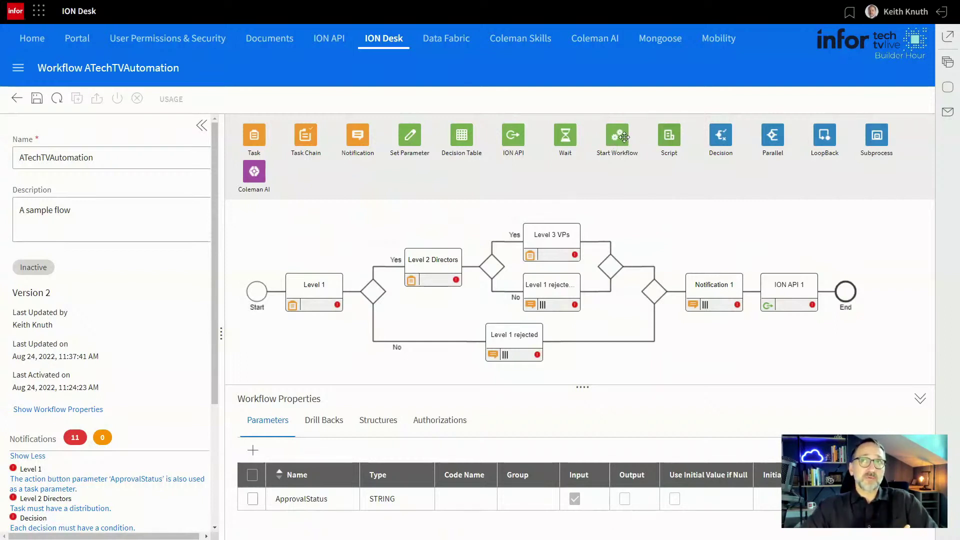
left_click_drag(624, 137, 627, 164)
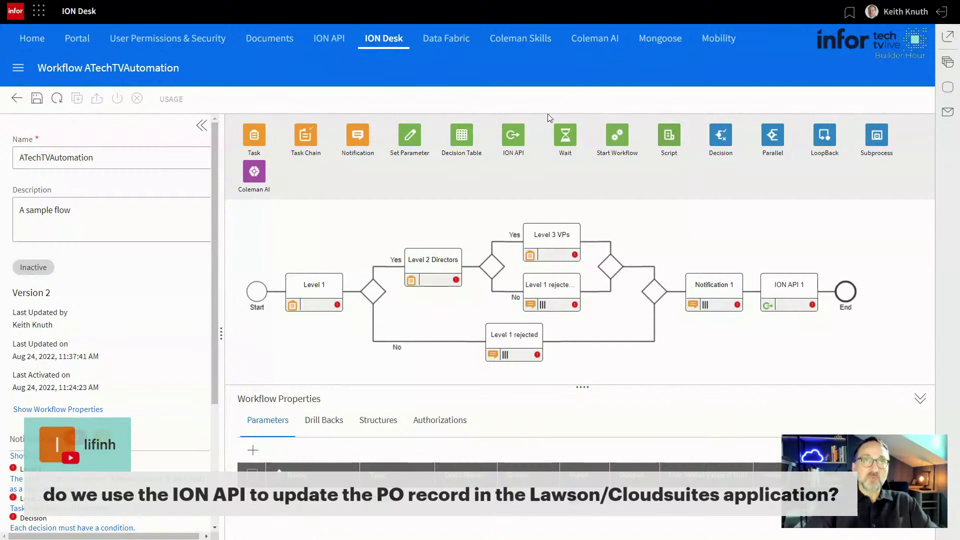
Switch to the Infor OS (Cloud) 2022.x documentation page and look through its list of guides.
key("F11")
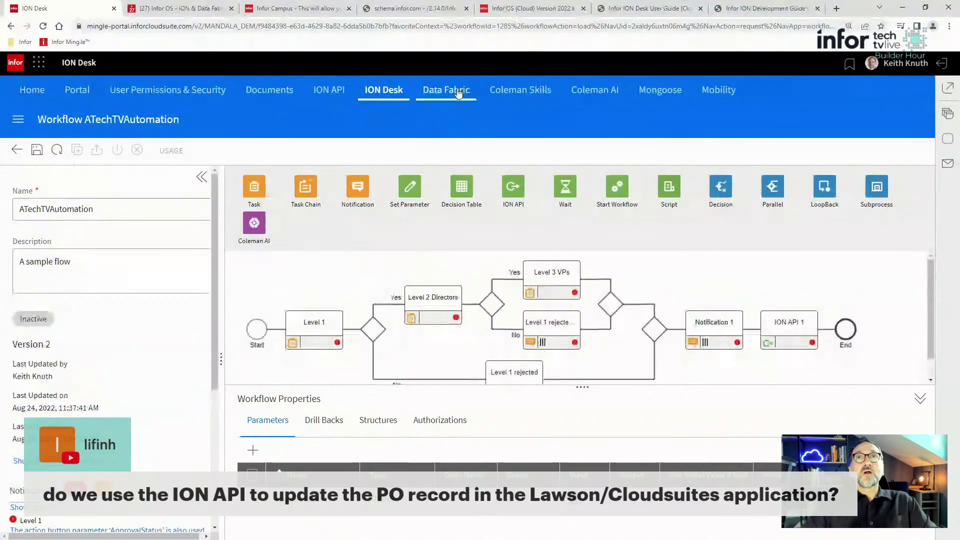
left_click(531, 9)
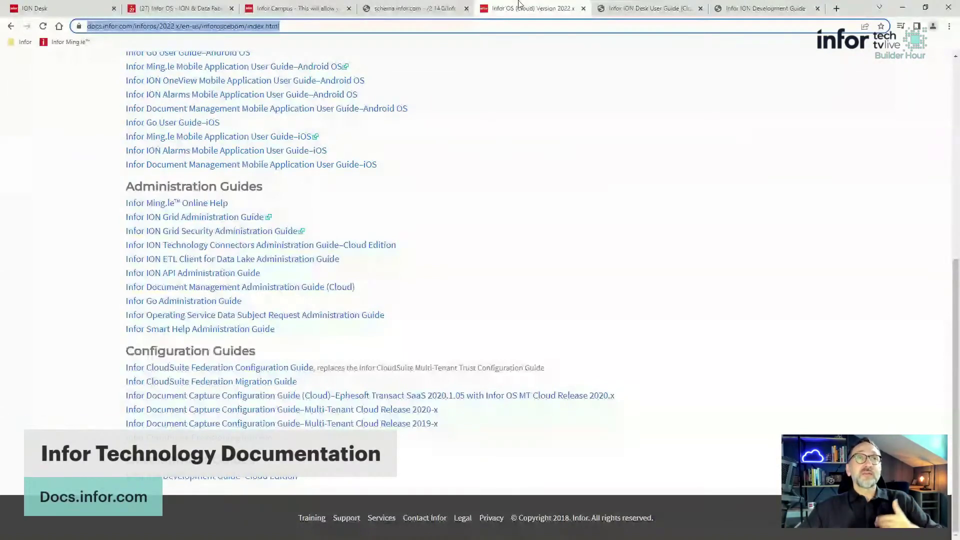
scroll(435, 167, "up", 3)
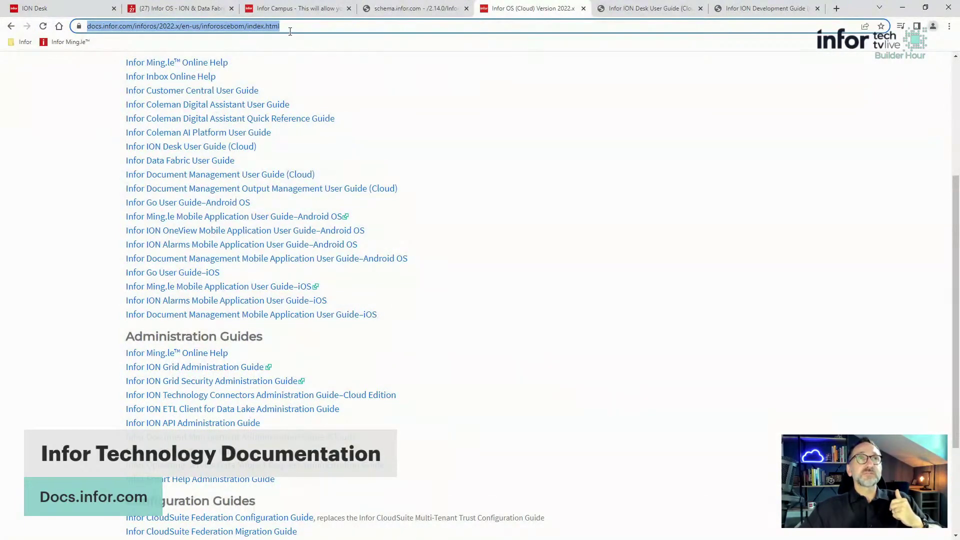
Look over the Infor OS guide list and switch to the workflow procedures in the Infor ION Desk User Guide (Cloud).
scroll(333, 144, "up", 4)
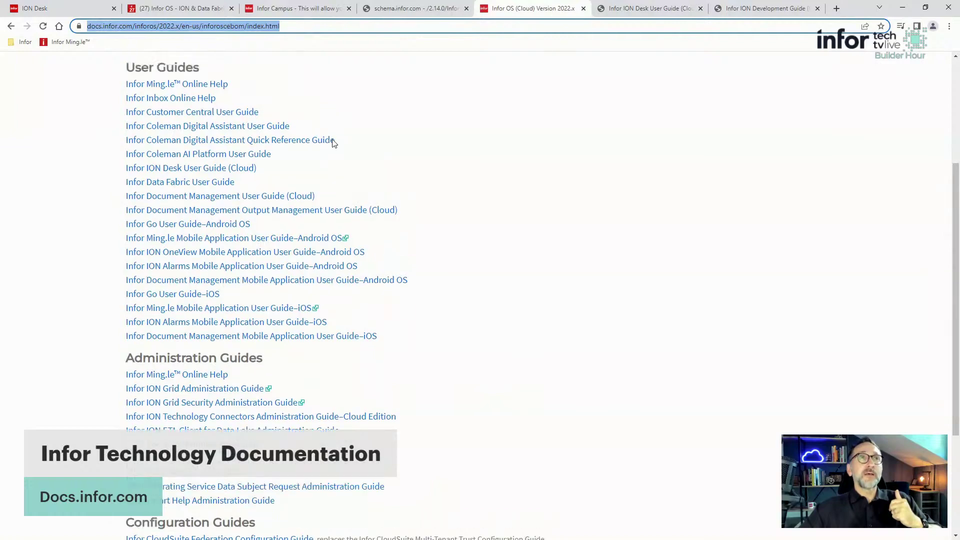
scroll(273, 147, "down", 1)
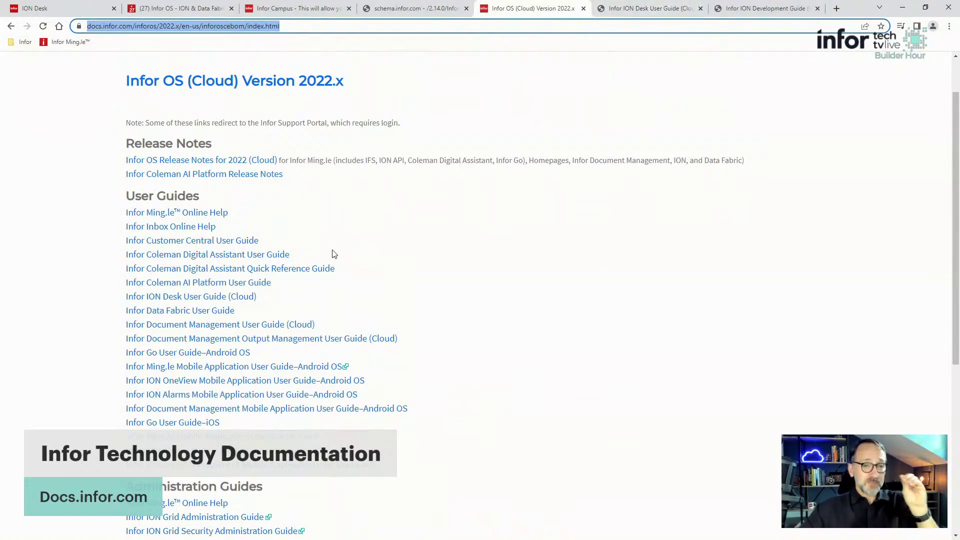
left_click(653, 17)
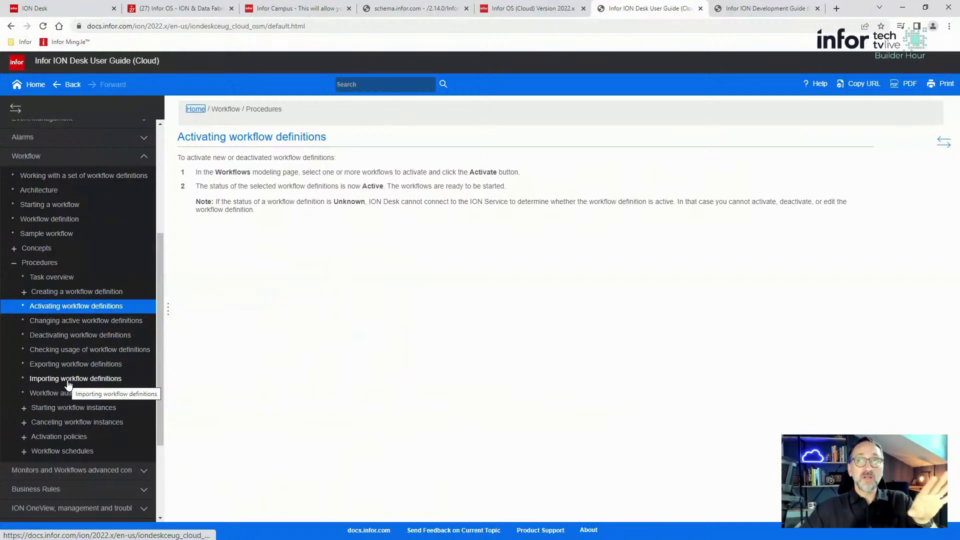
View the ProcessWorkflow start topic and its diagram in the Infor ION Development Guide (Cloud), enlarged to 150%.
left_click(756, 9)
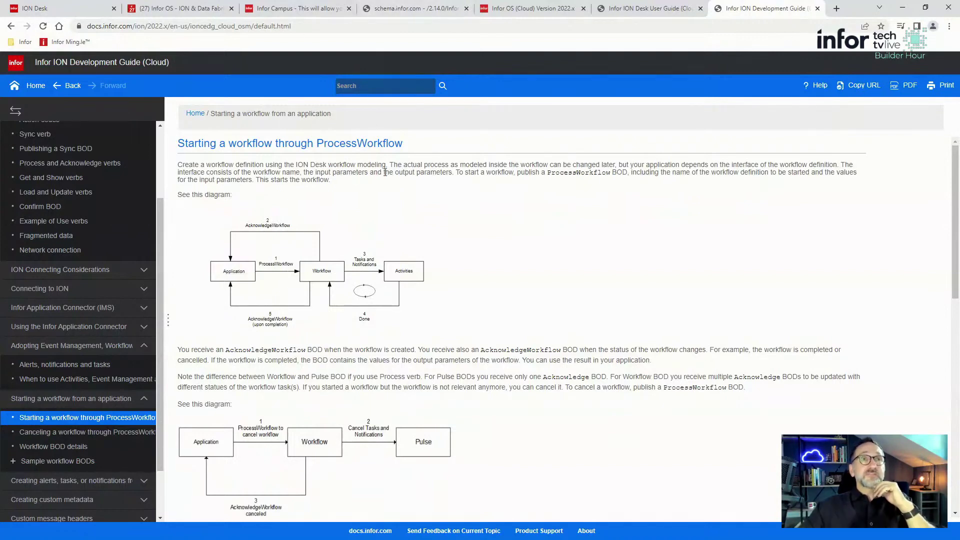
key("ctrl+plus")
key("ctrl+plus")
key("ctrl+plus")
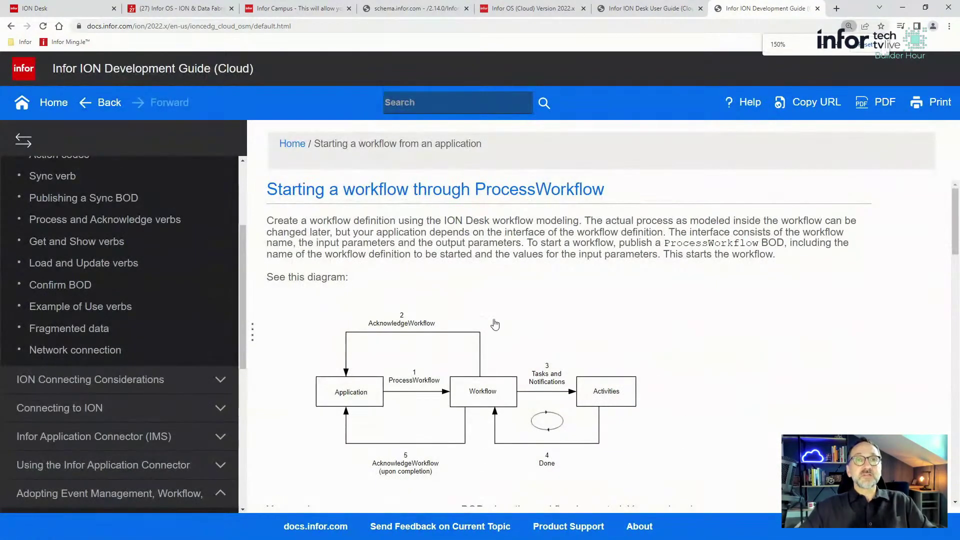
scroll(513, 340, "down", 1)
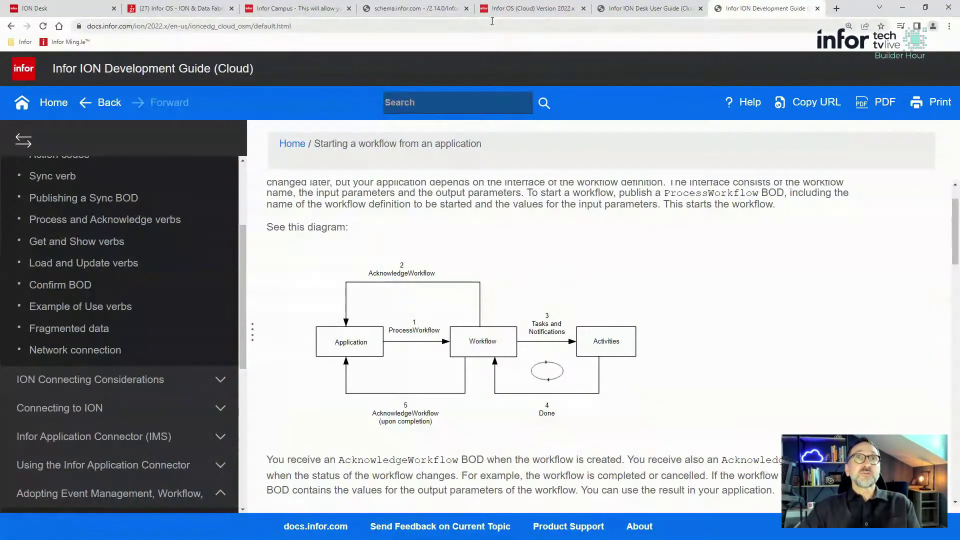
Browse the 2.14.0 InforOAGIS BODs listing on schema.infor.com and highlight the AcknowledgeWorkflow.xsd entry.
left_click(388, 14)
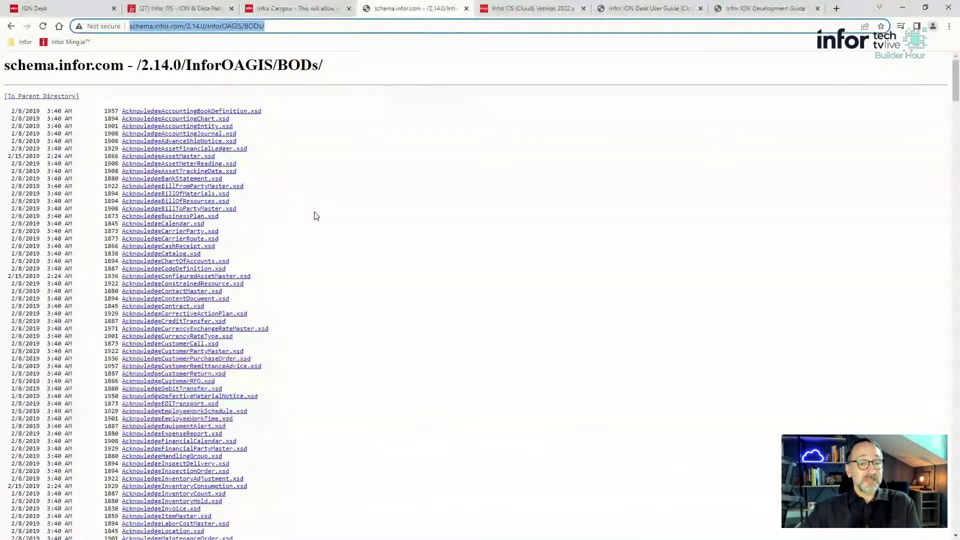
scroll(249, 265, "down", 12)
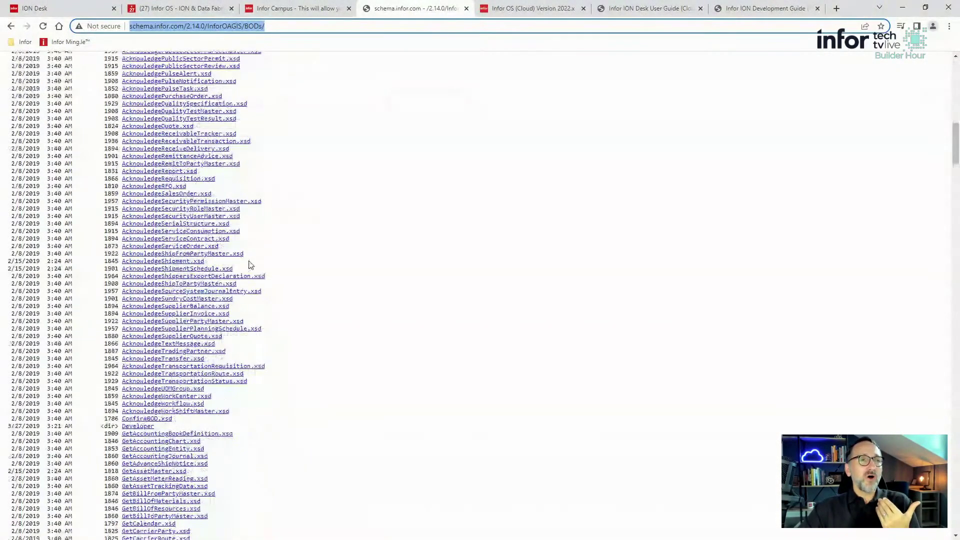
scroll(317, 296, "down", 15)
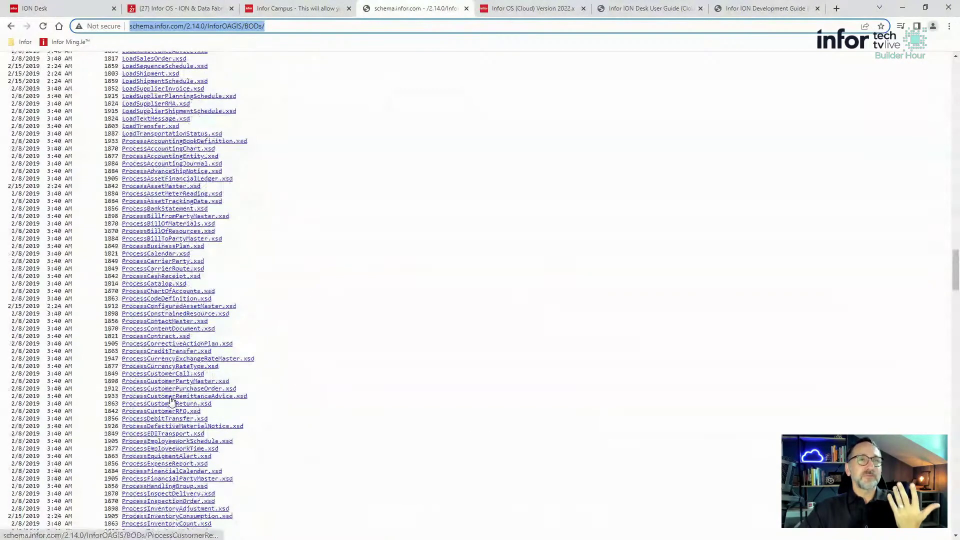
scroll(171, 400, "down", 7)
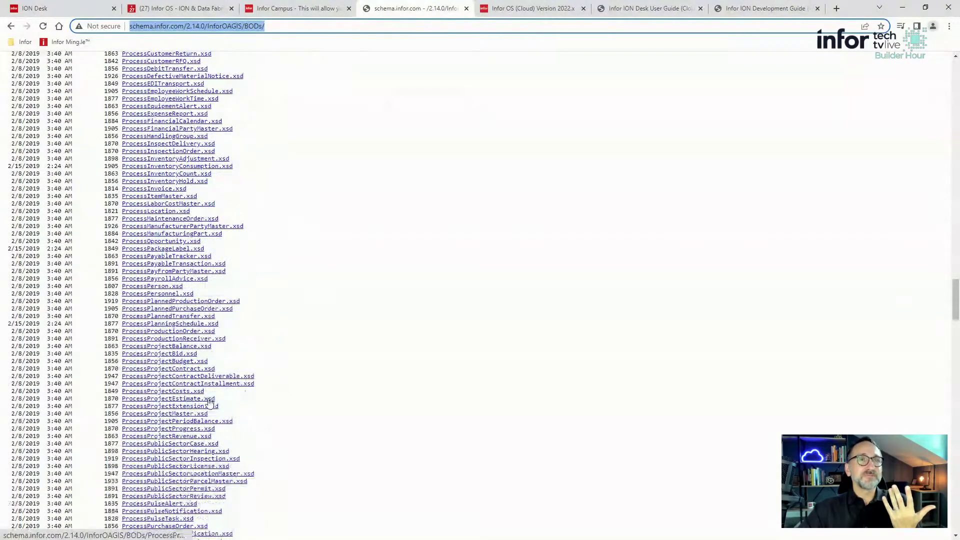
scroll(260, 400, "down", 20)
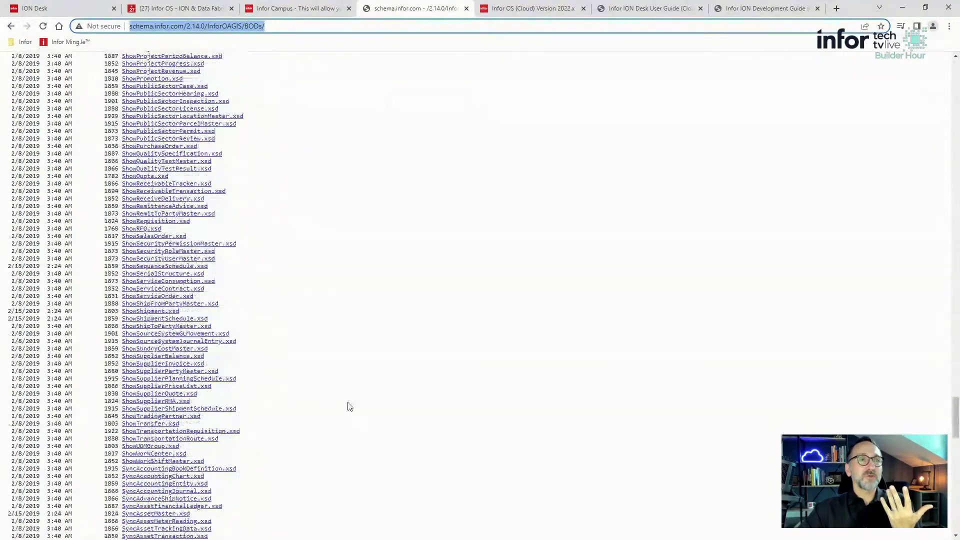
left_click_drag(956, 413, 937, 150)
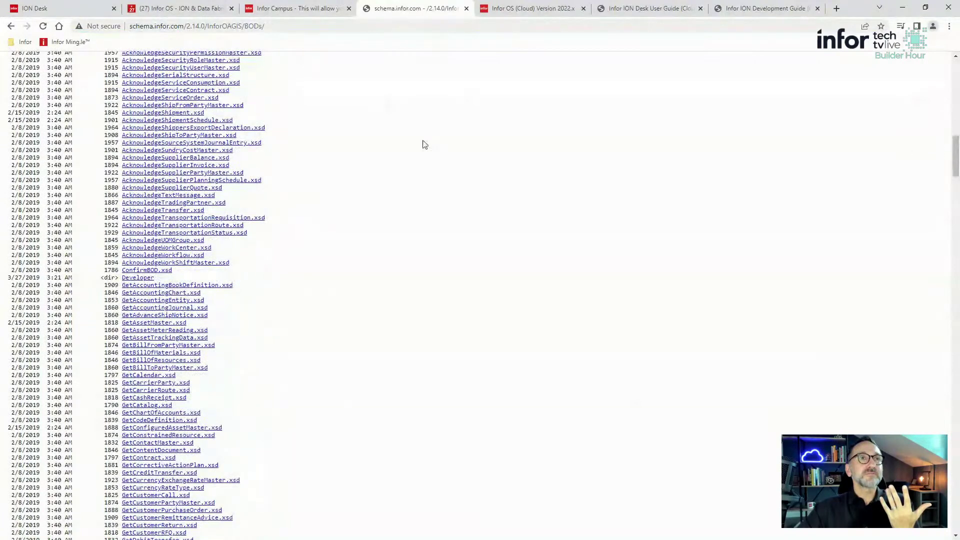
left_click_drag(225, 257, 123, 256)
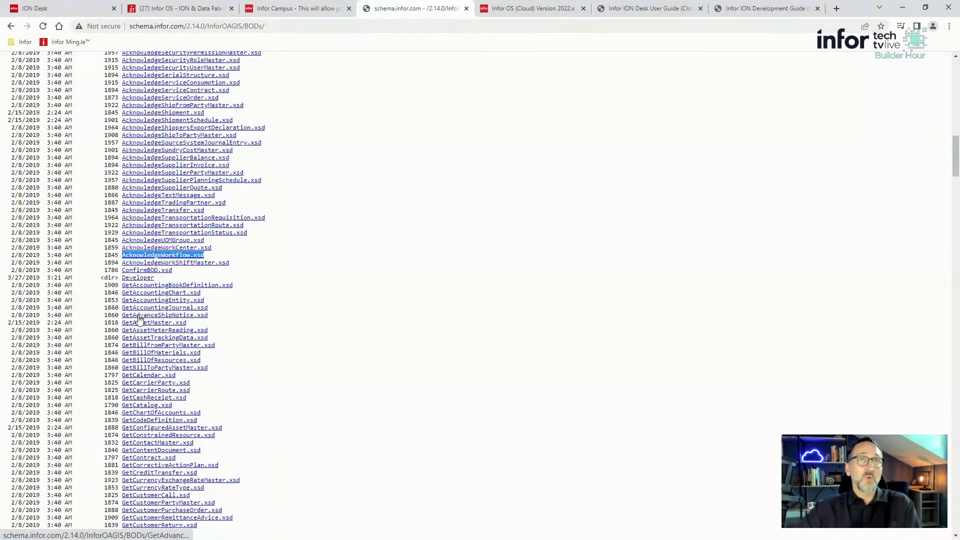
Switch to the Infor Campus welcome page to show where the training is accessed.
left_click(285, 11)
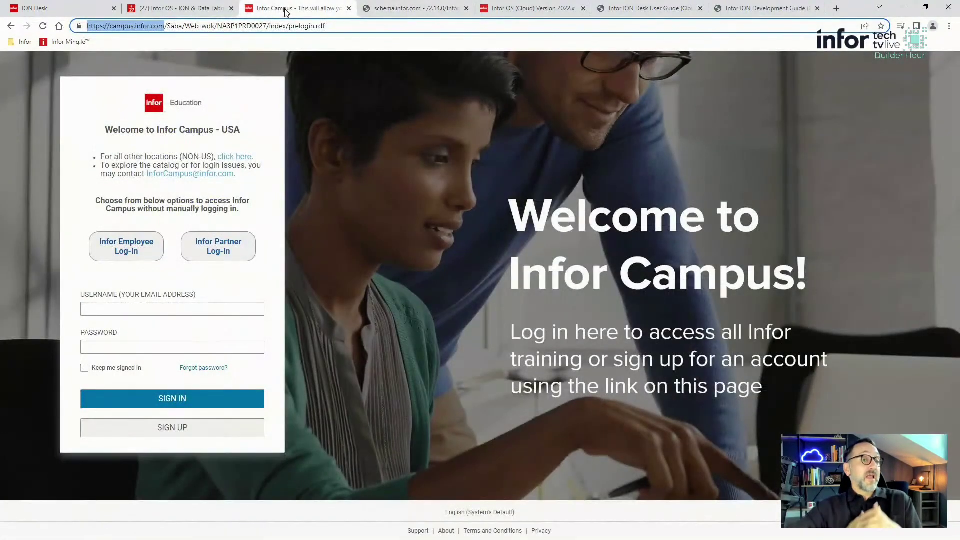